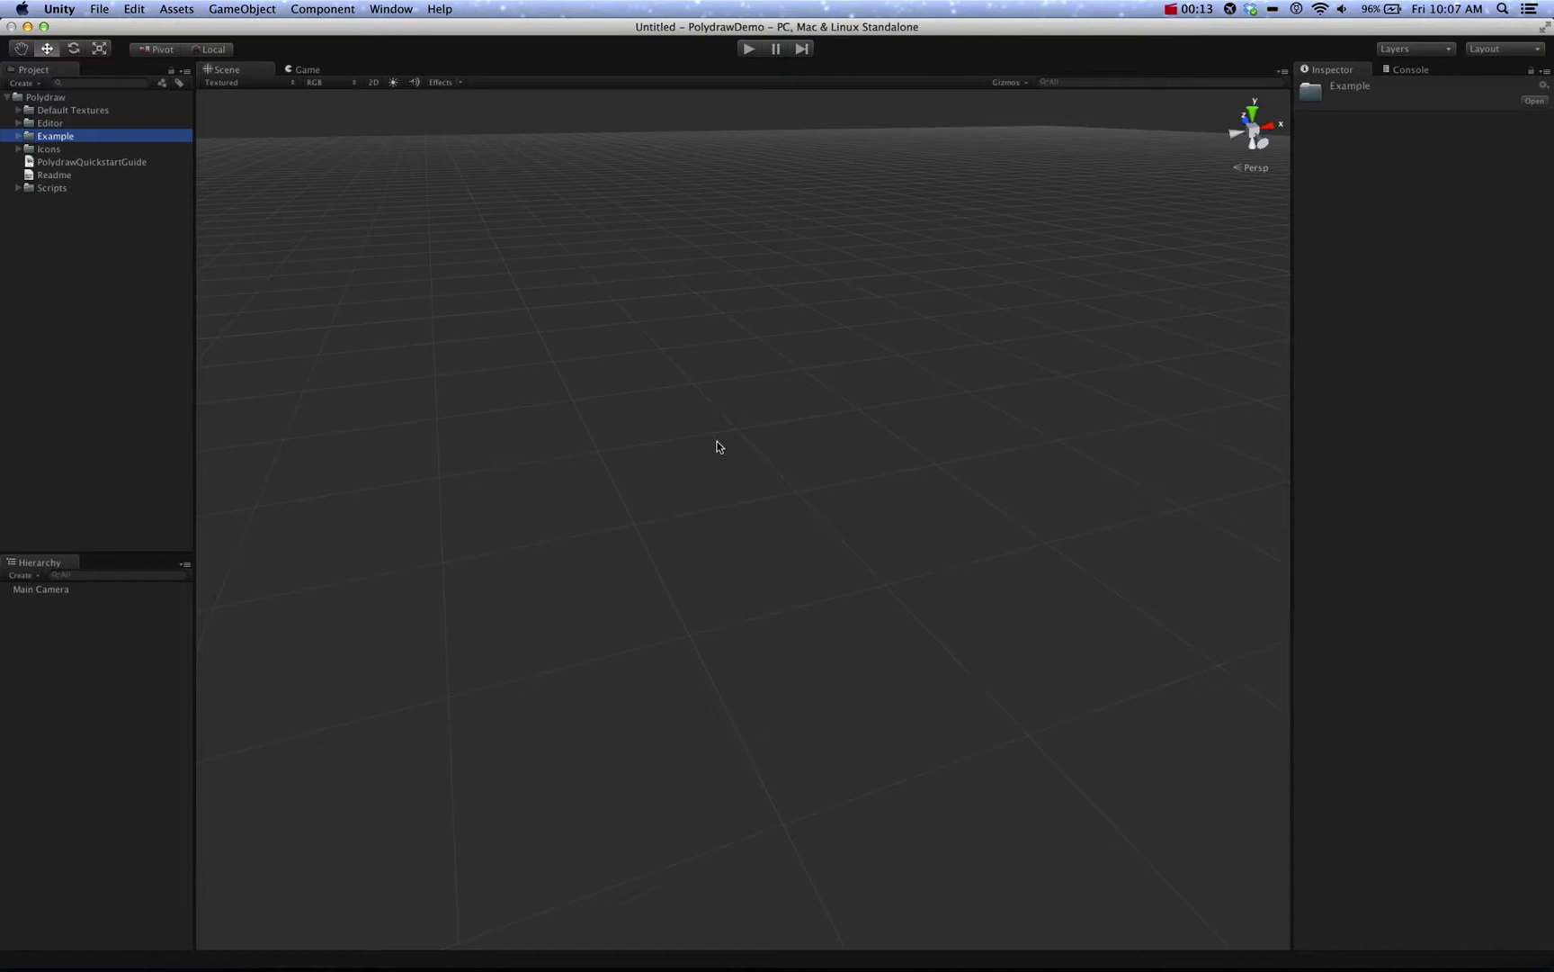
Step: Select the Polydraw Example folder in the Project panel and expand it to list its Orthographic and Perspective contents
left_click(85, 135)
key("Up")
key("Down")
key("Right")
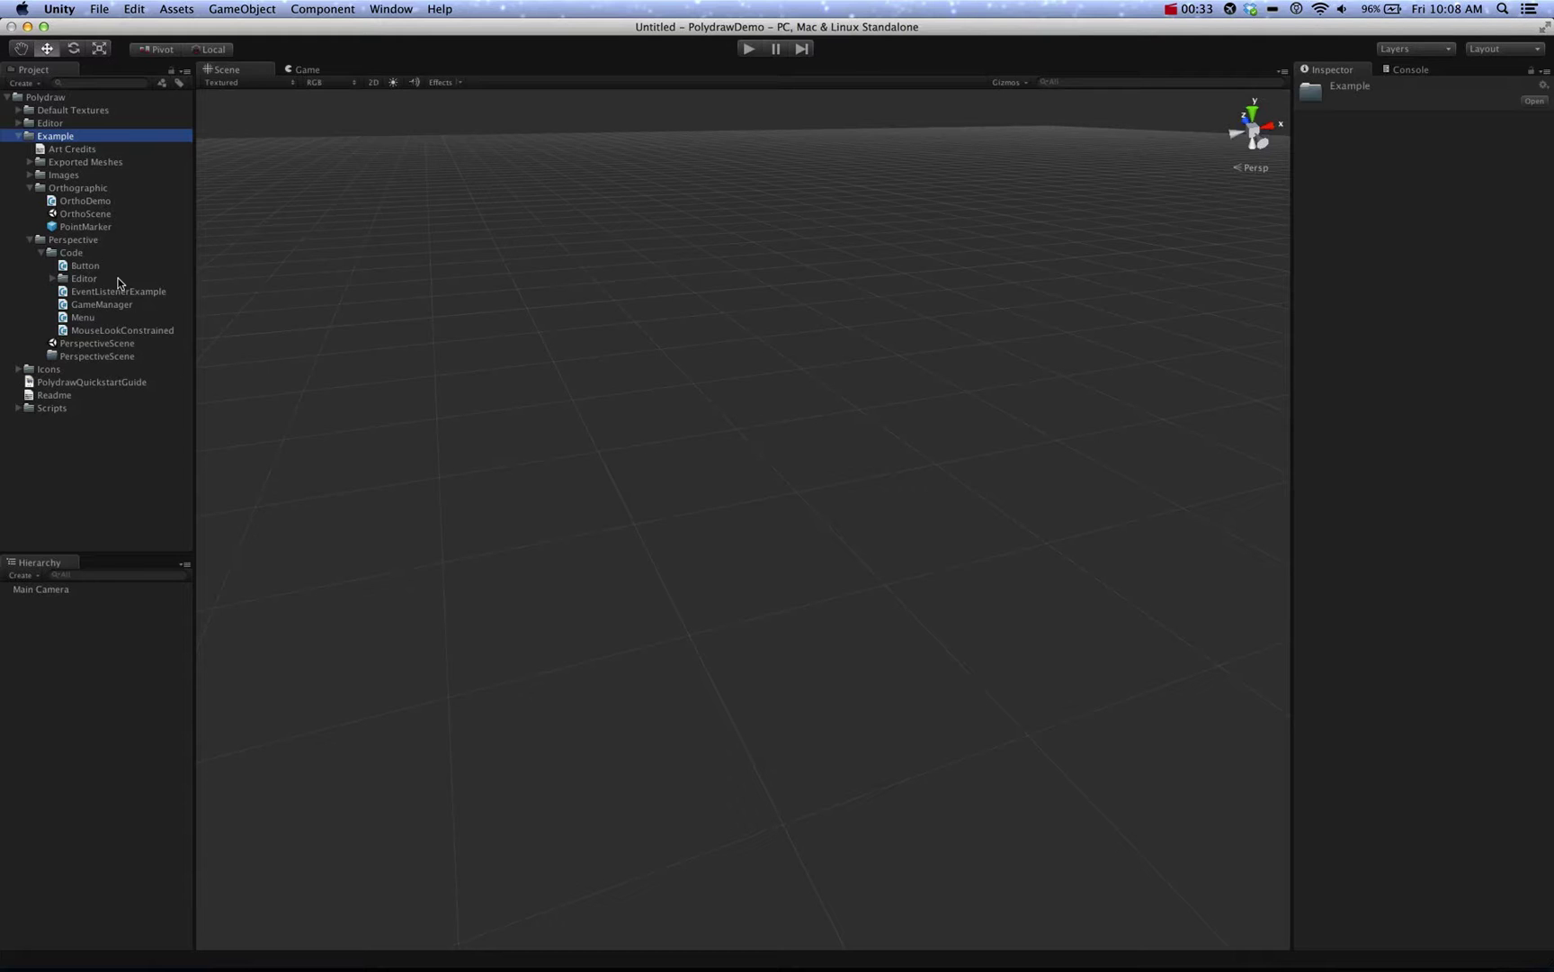
Step: Open PerspectiveScene, play it, and draw a green and a pink freehand cardboard mesh
double_click(113, 341)
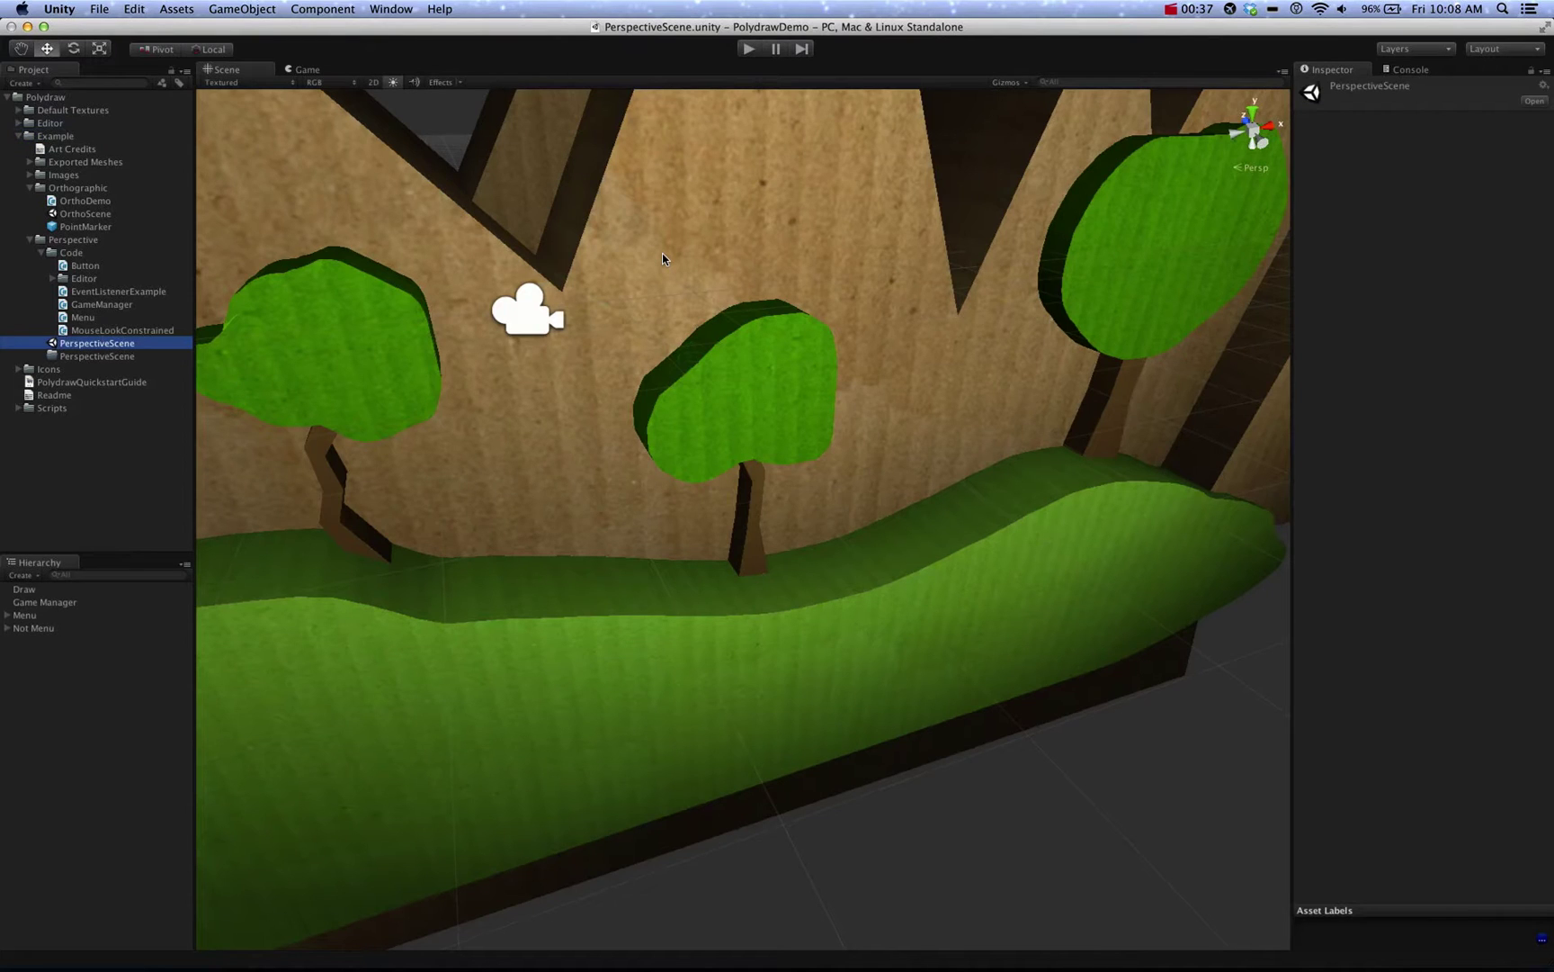
key("super+p")
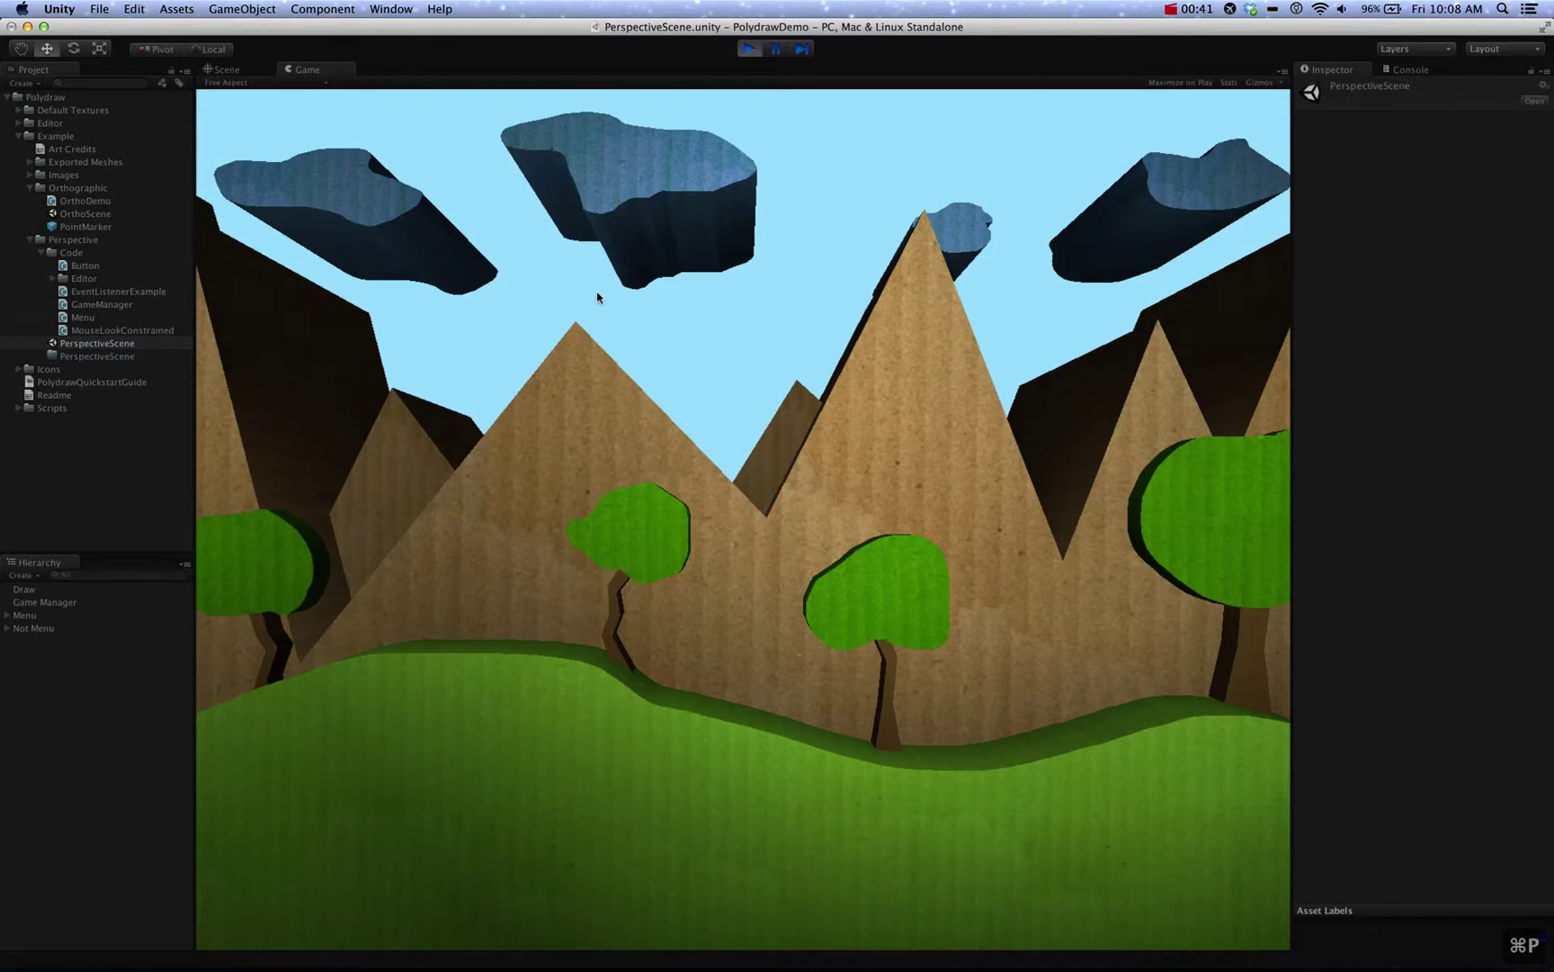
mouse_move(558, 402)
left_mouse_down()
mouse_move(514, 383)
mouse_move(657, 400)
mouse_move(562, 402)
left_mouse_up()
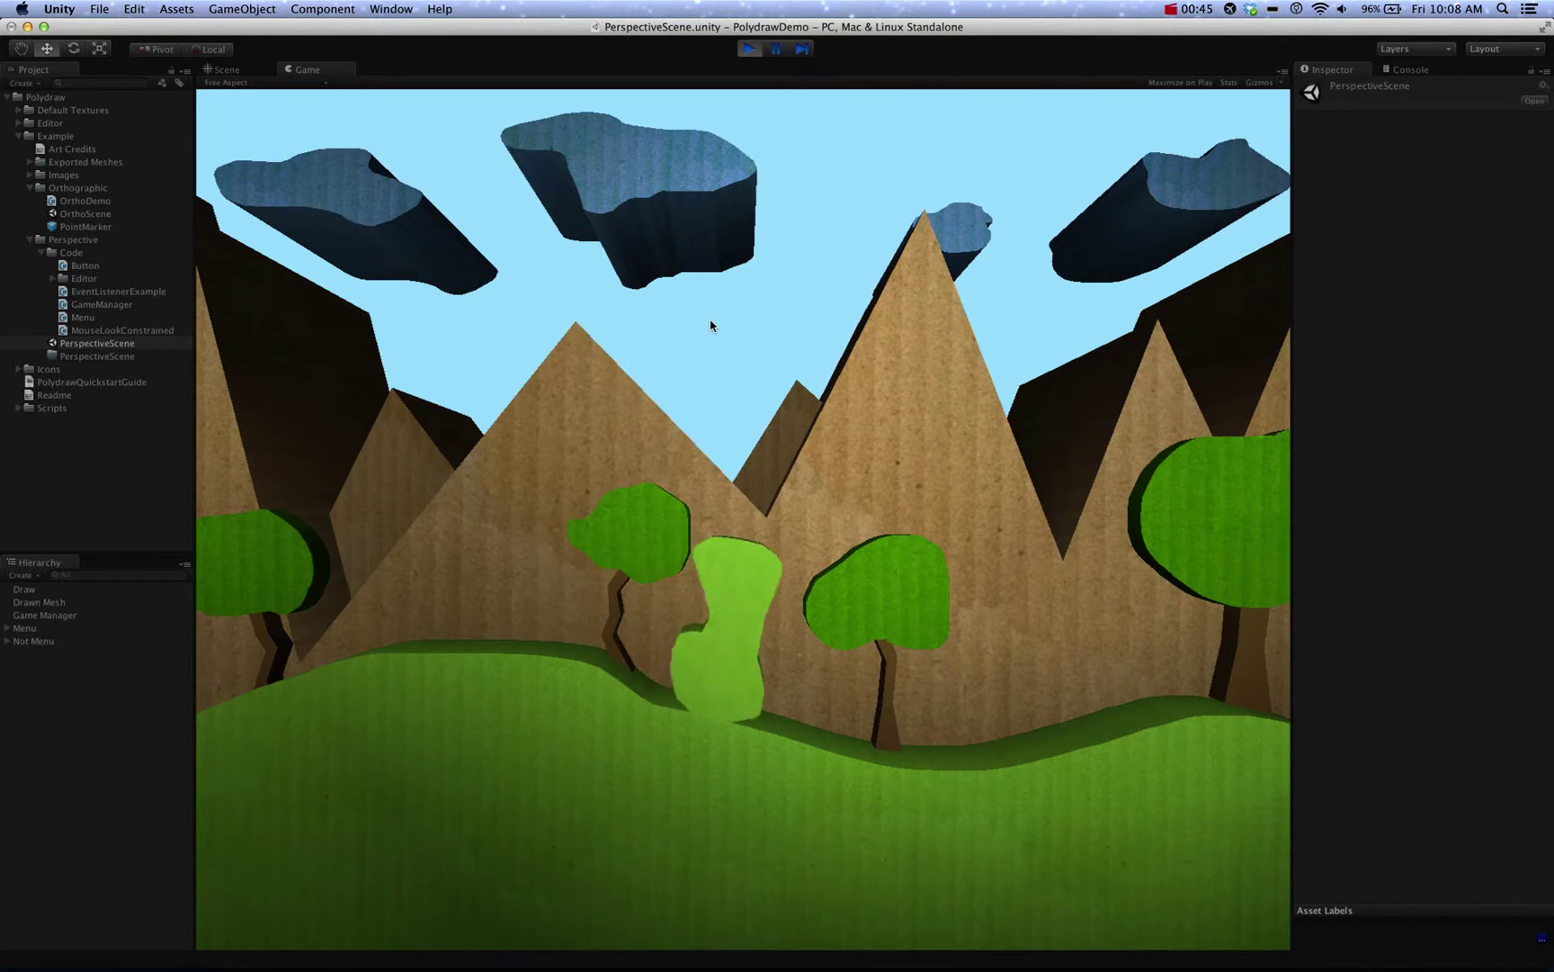
mouse_move(599, 306)
left_mouse_down()
mouse_move(620, 302)
mouse_move(558, 463)
mouse_move(409, 338)
mouse_move(591, 380)
mouse_move(647, 333)
left_mouse_up()
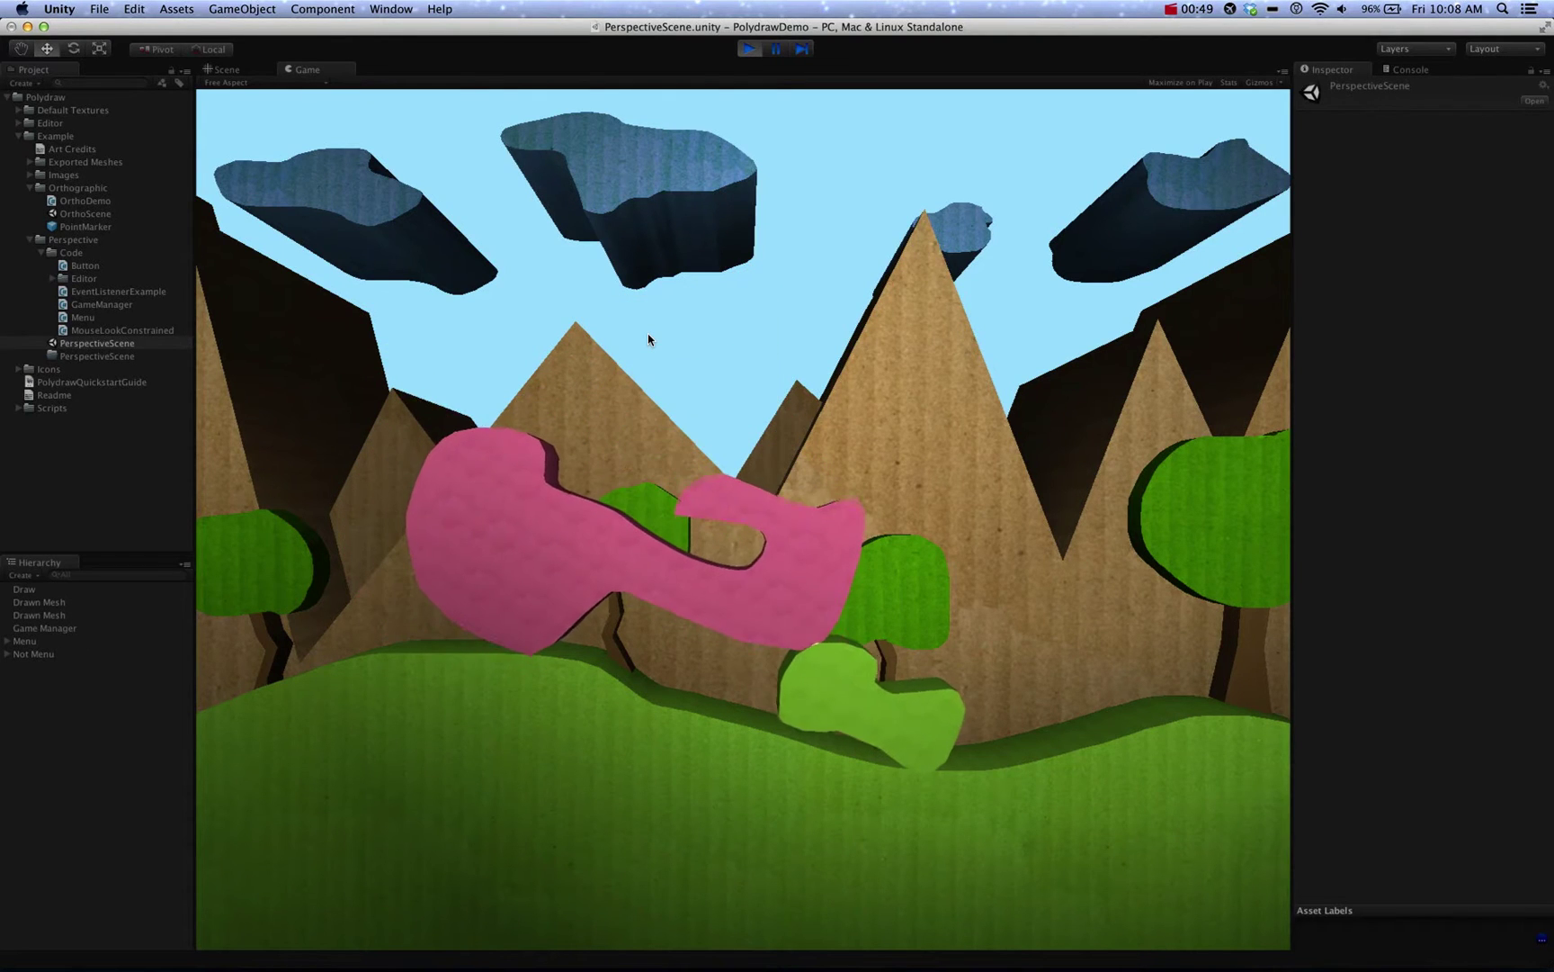
key("super+1")
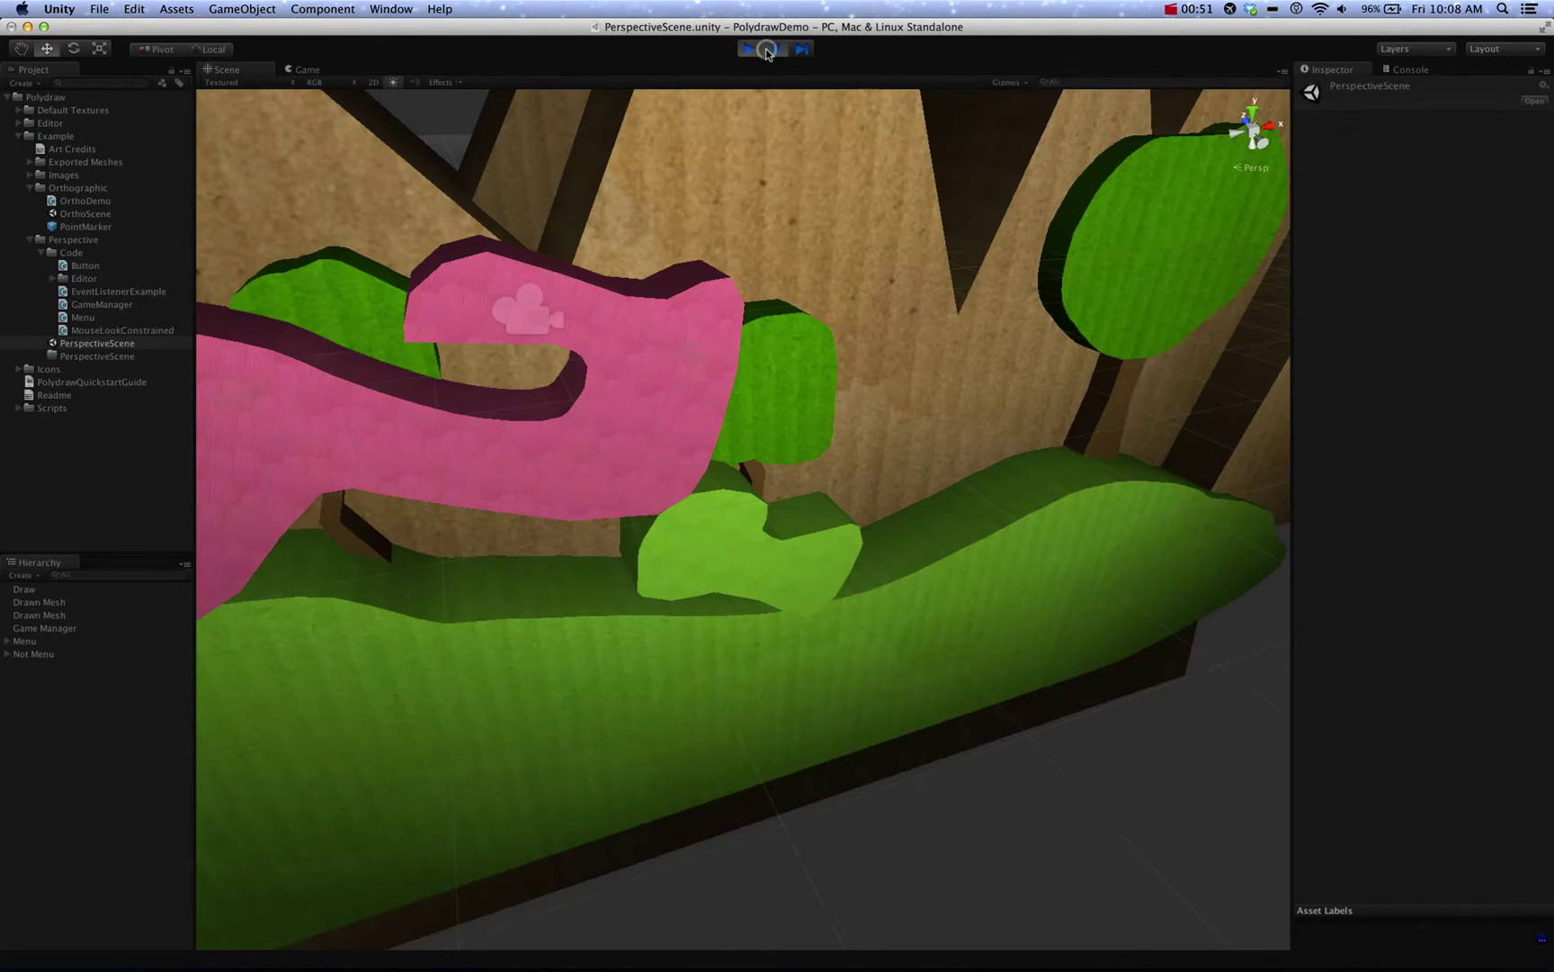
Step: Inspect the pink drawn mesh from another angle, then select the small green mesh
left_click(649, 315)
left_click_drag(649, 315, 430, 402, "alt")
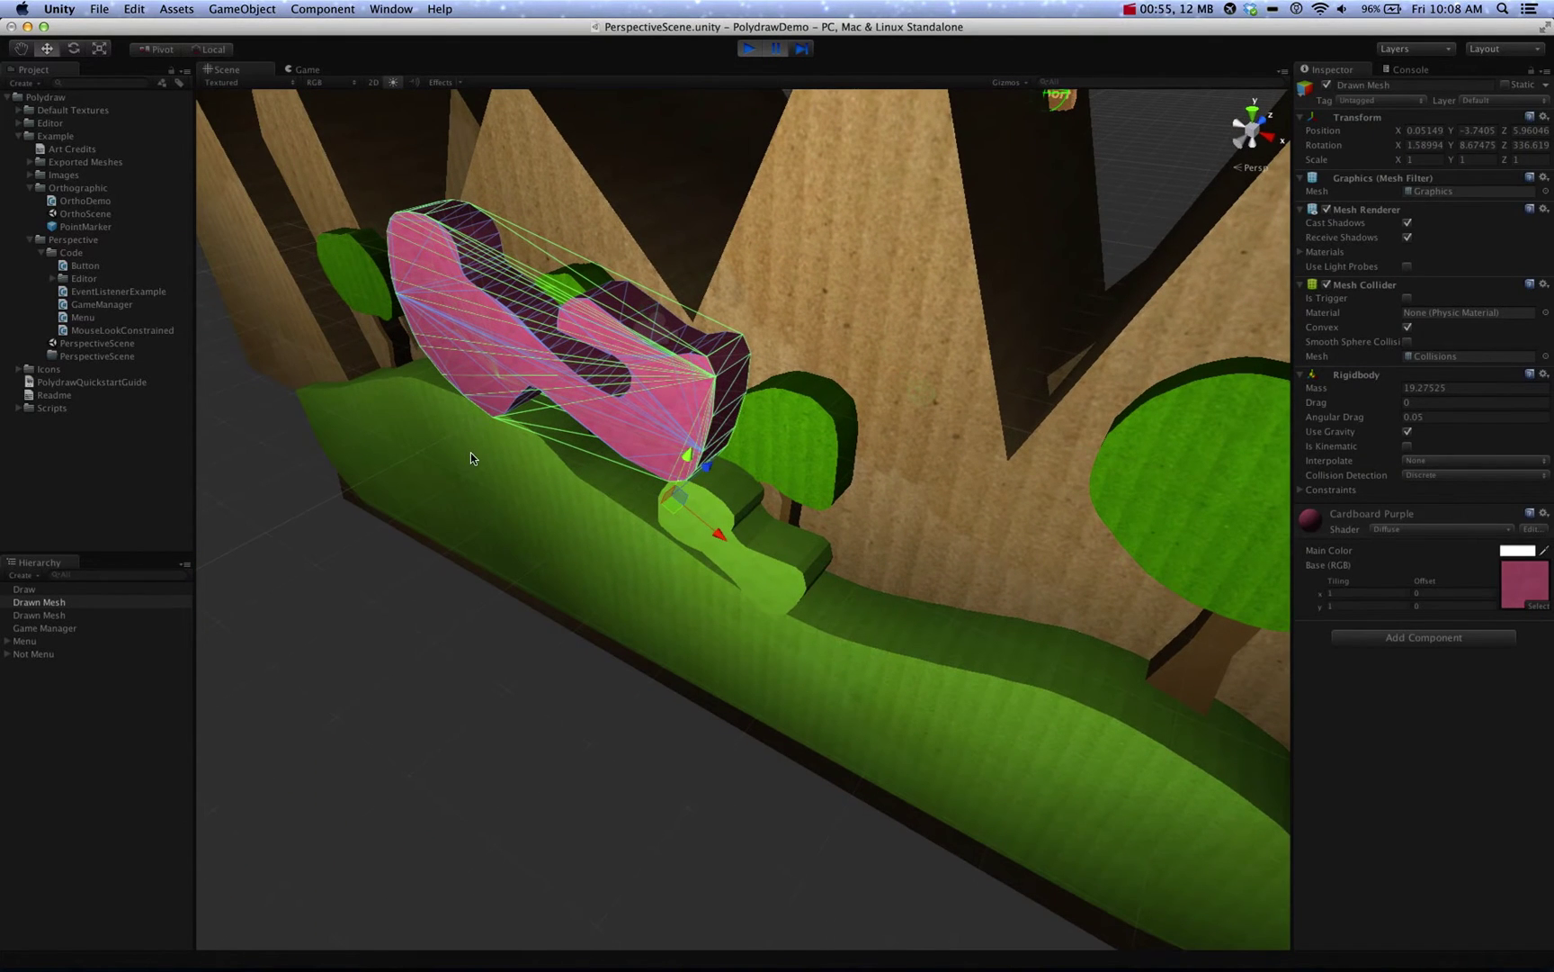
left_click(778, 556)
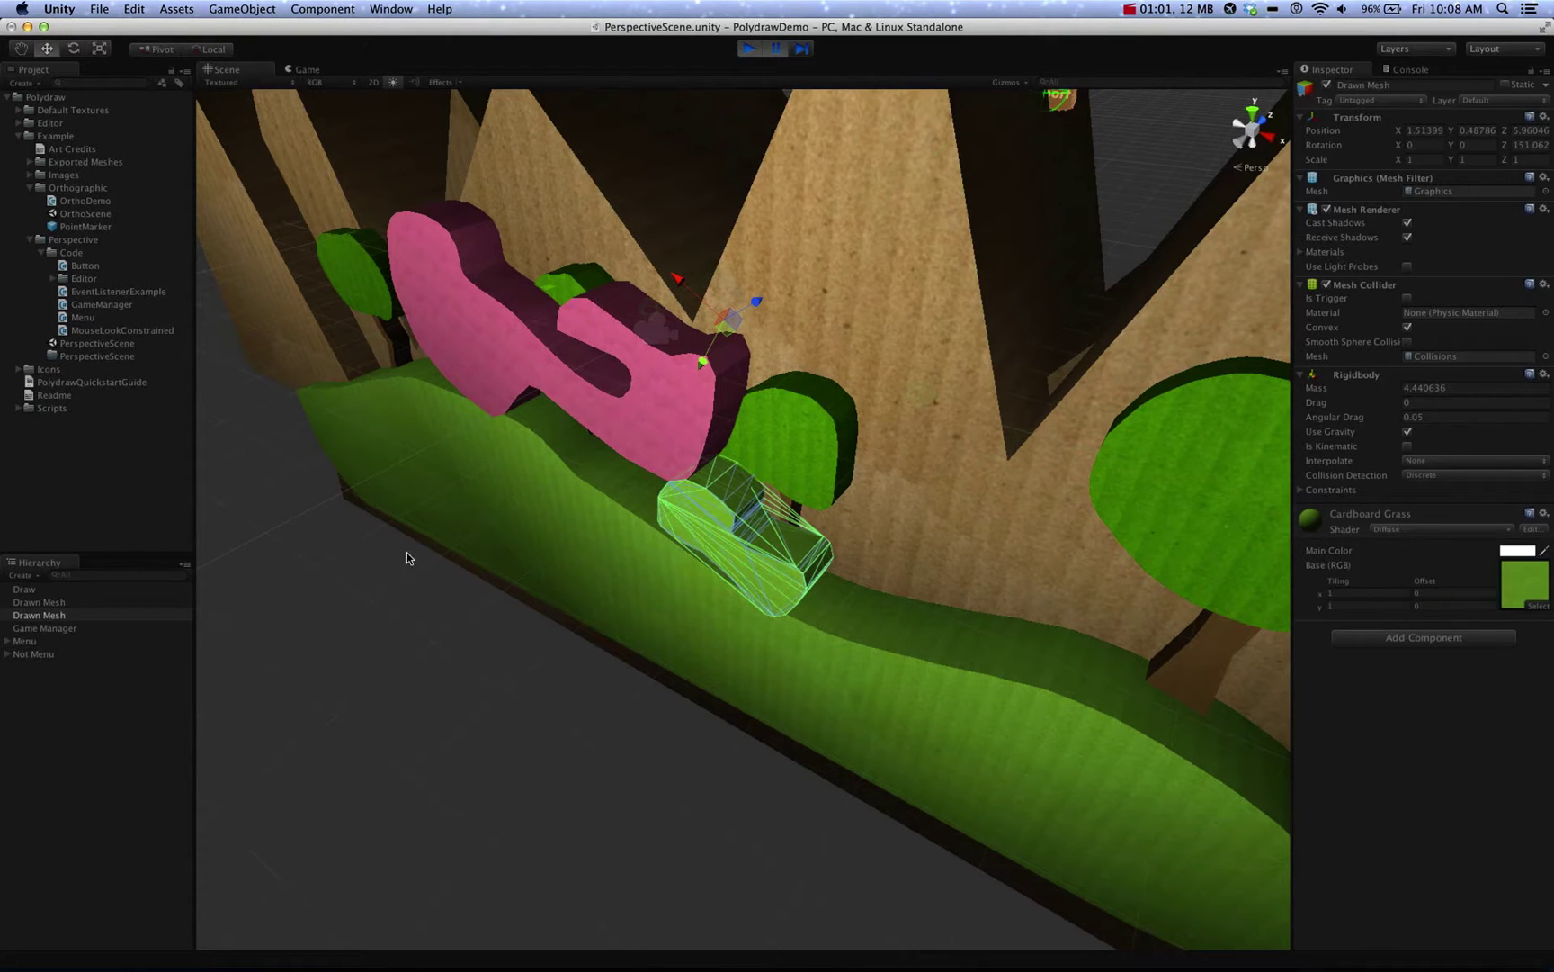
Step: Select the Draw object and expand its Drawing Settings and Mesh Settings foldouts
left_click(106, 589)
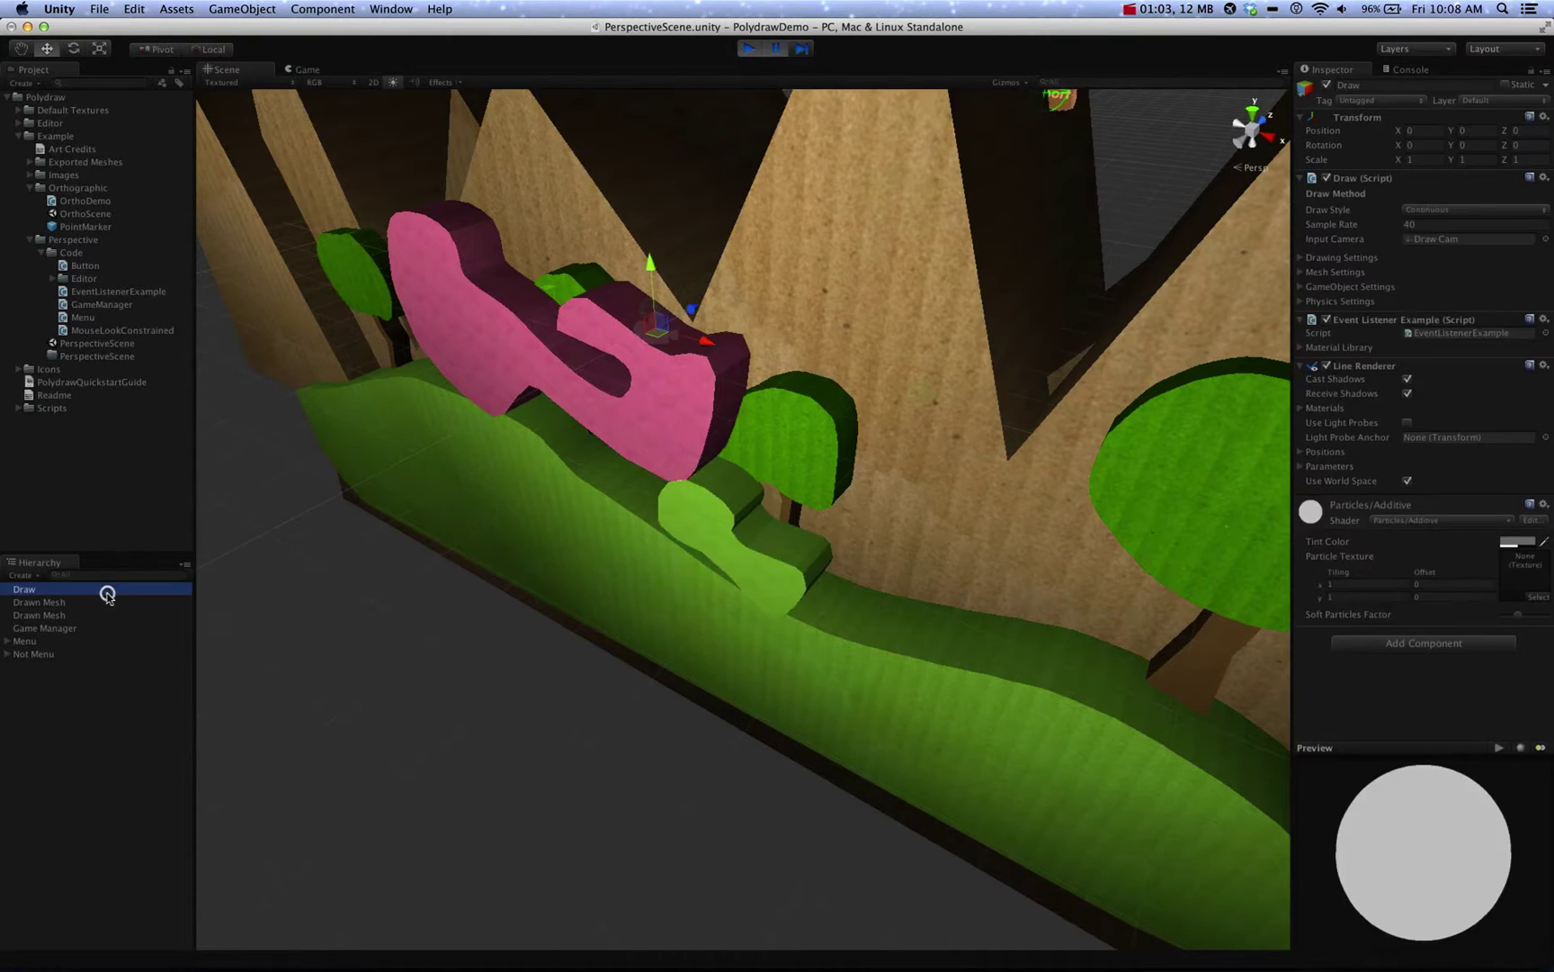
left_click(1305, 258)
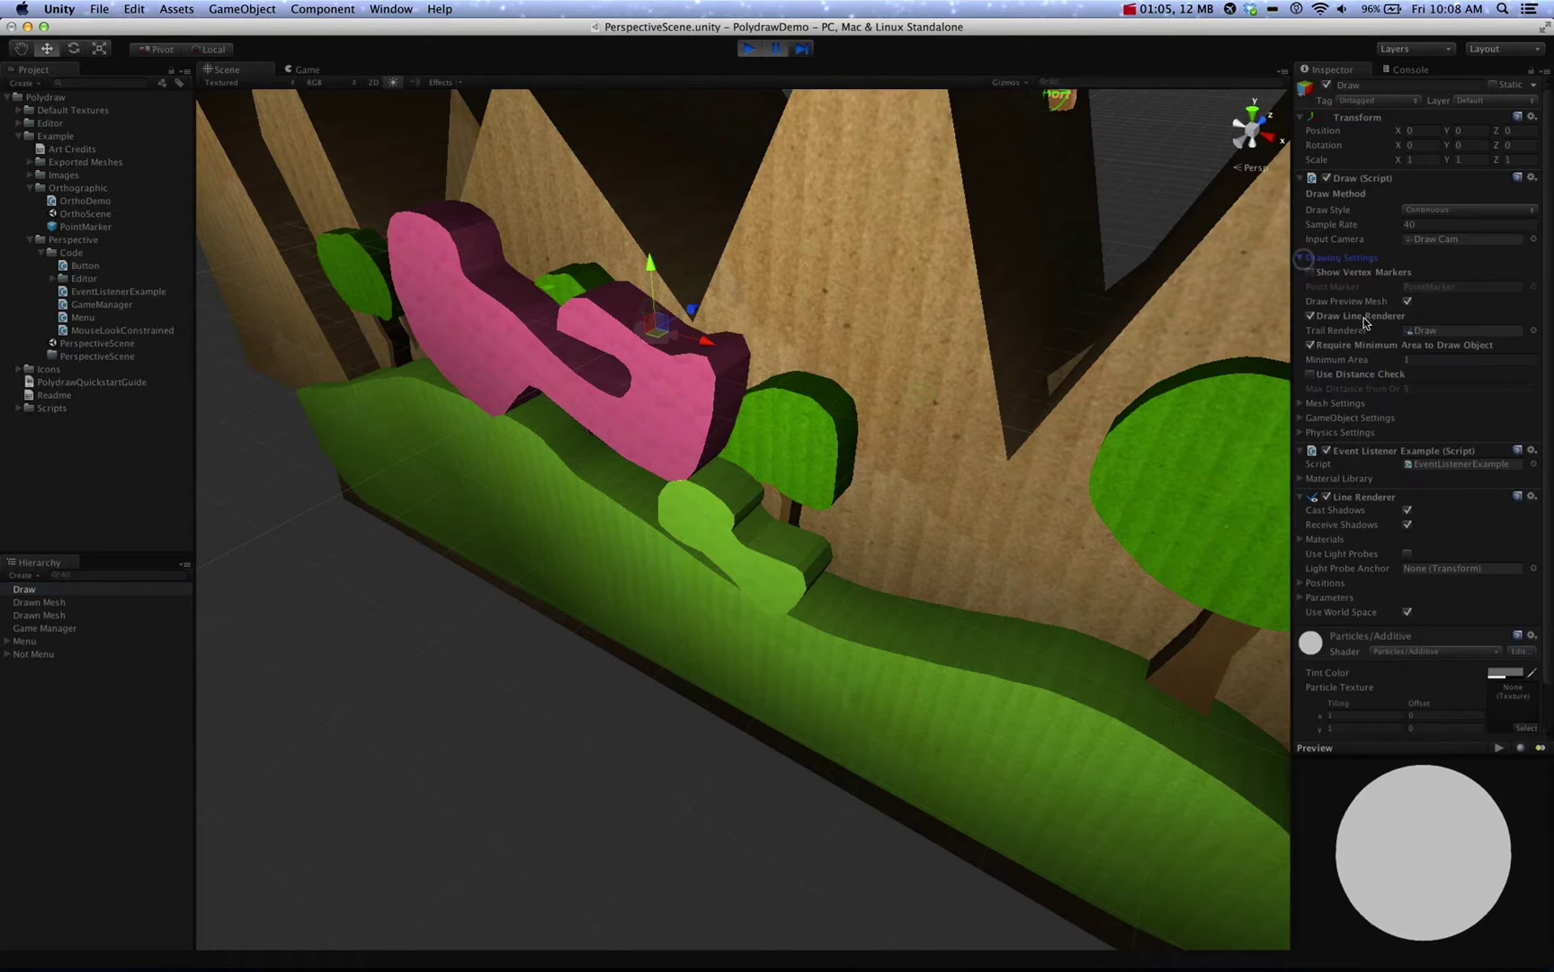
scroll(1368, 297, "down", 2)
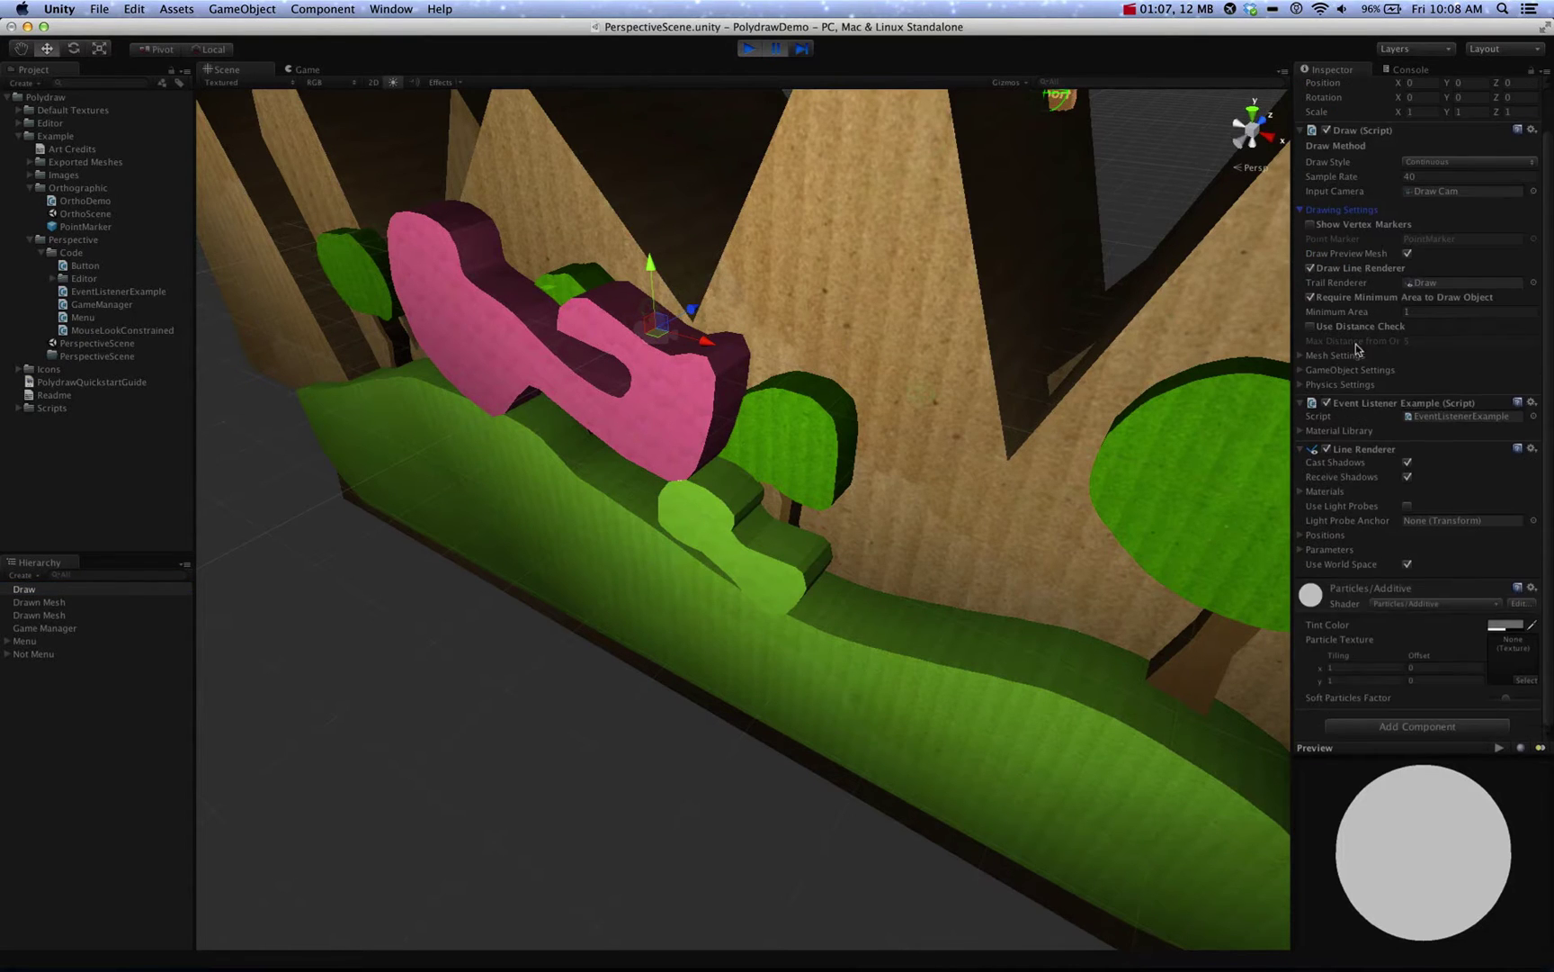
left_click(1306, 357)
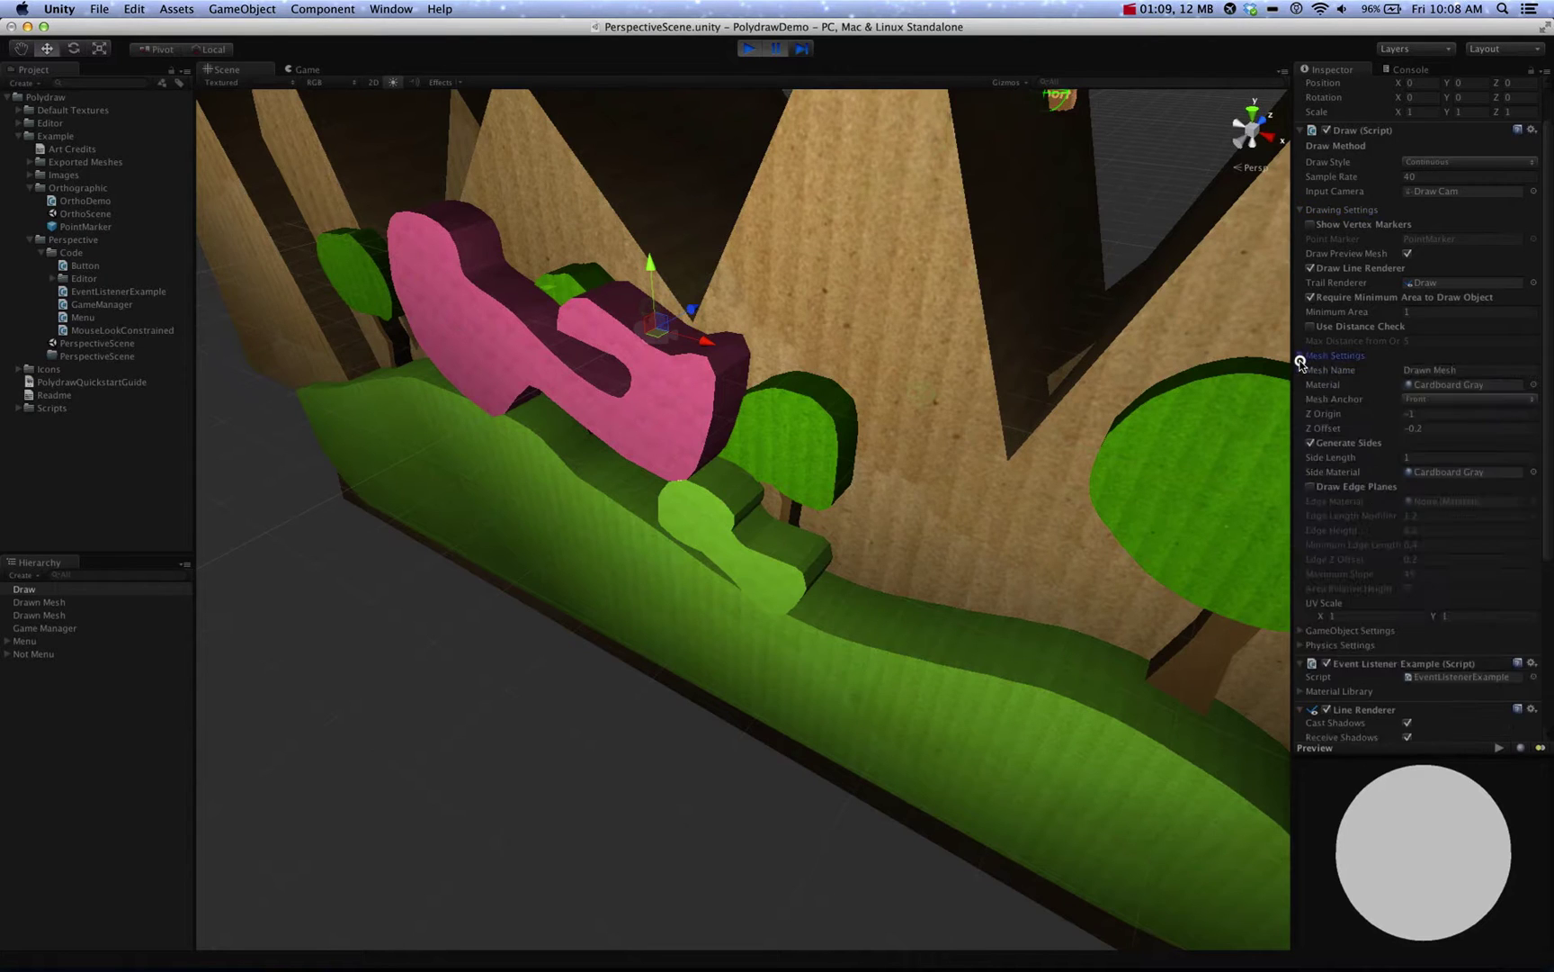
scroll(1383, 389, "up", 2)
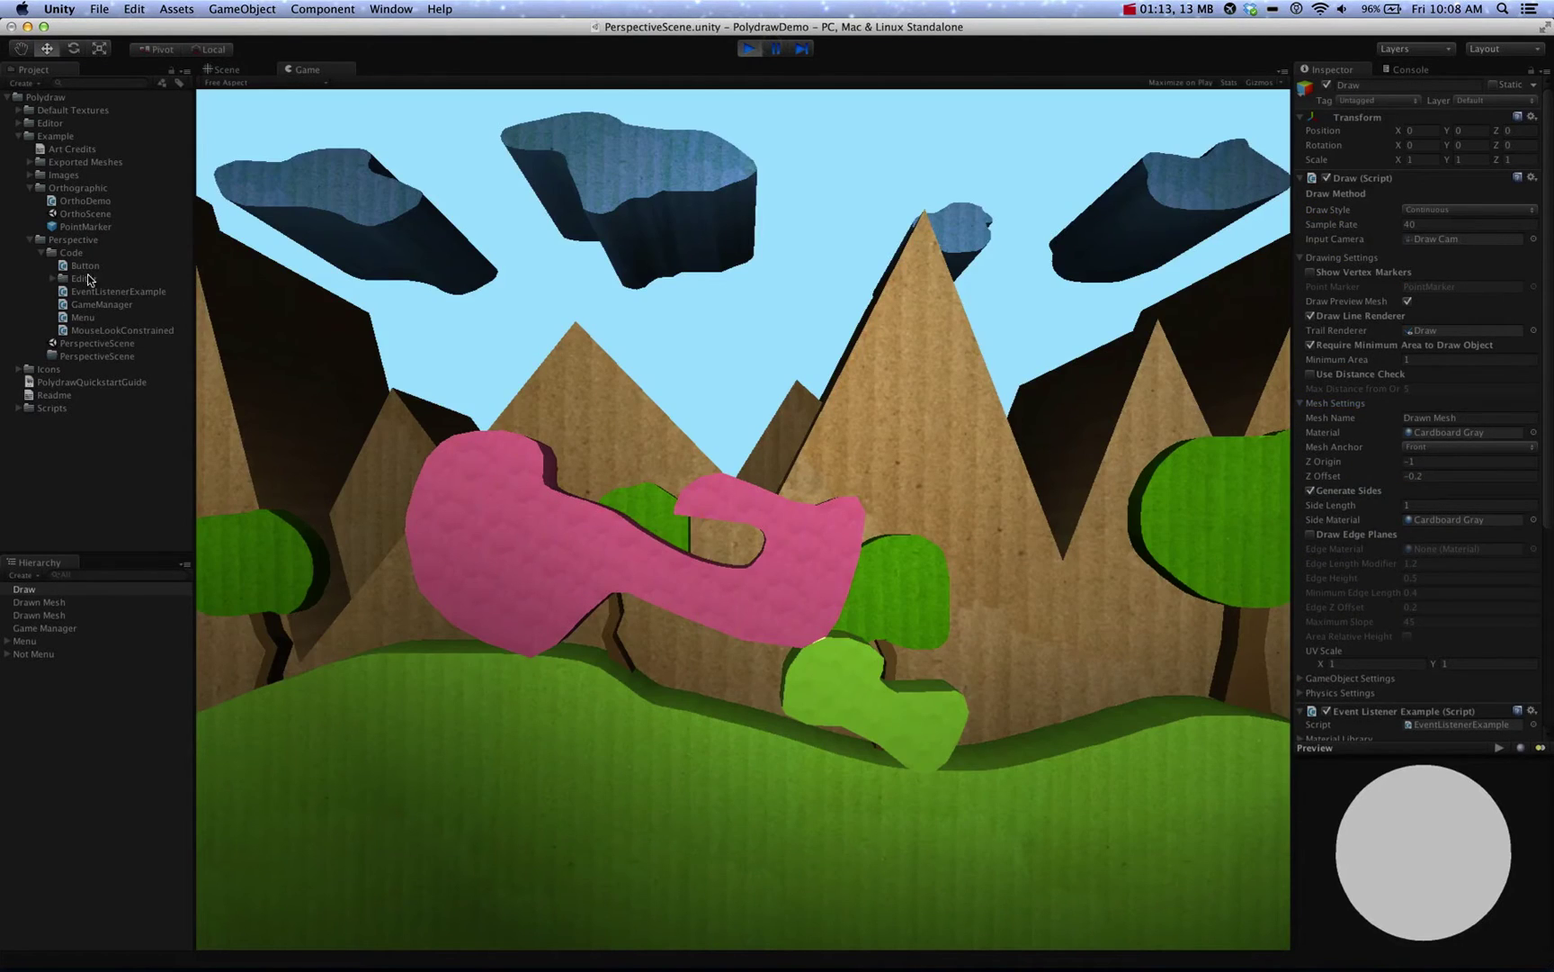
Step: Open OrthoScene without saving PerspectiveScene and start playing it
double_click(87, 213)
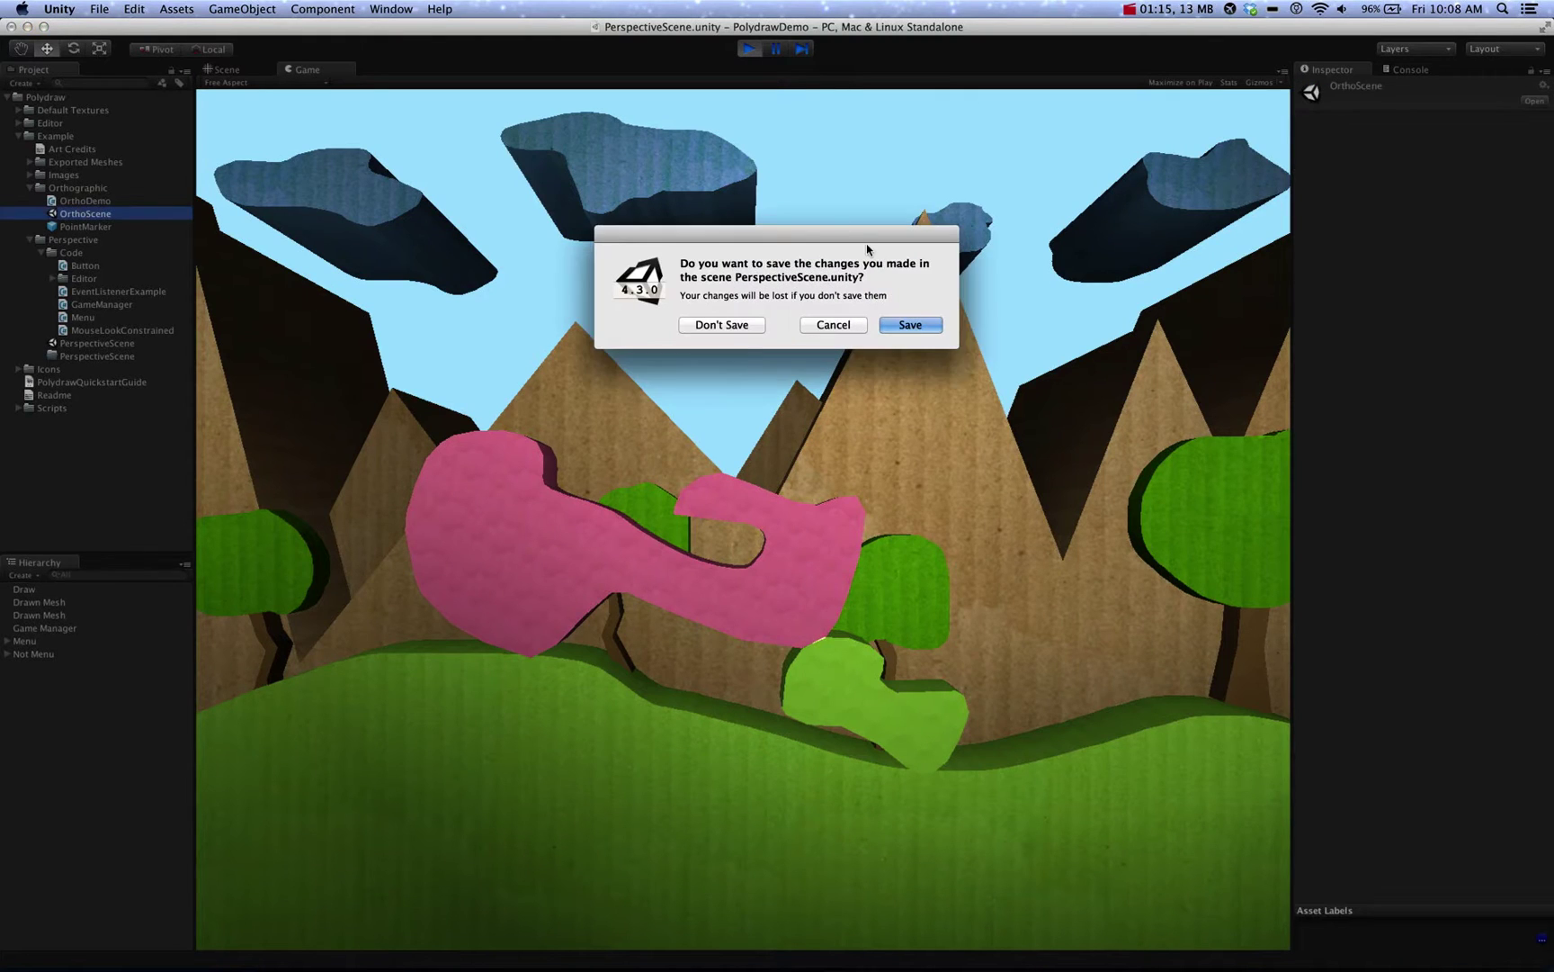
left_click(734, 335)
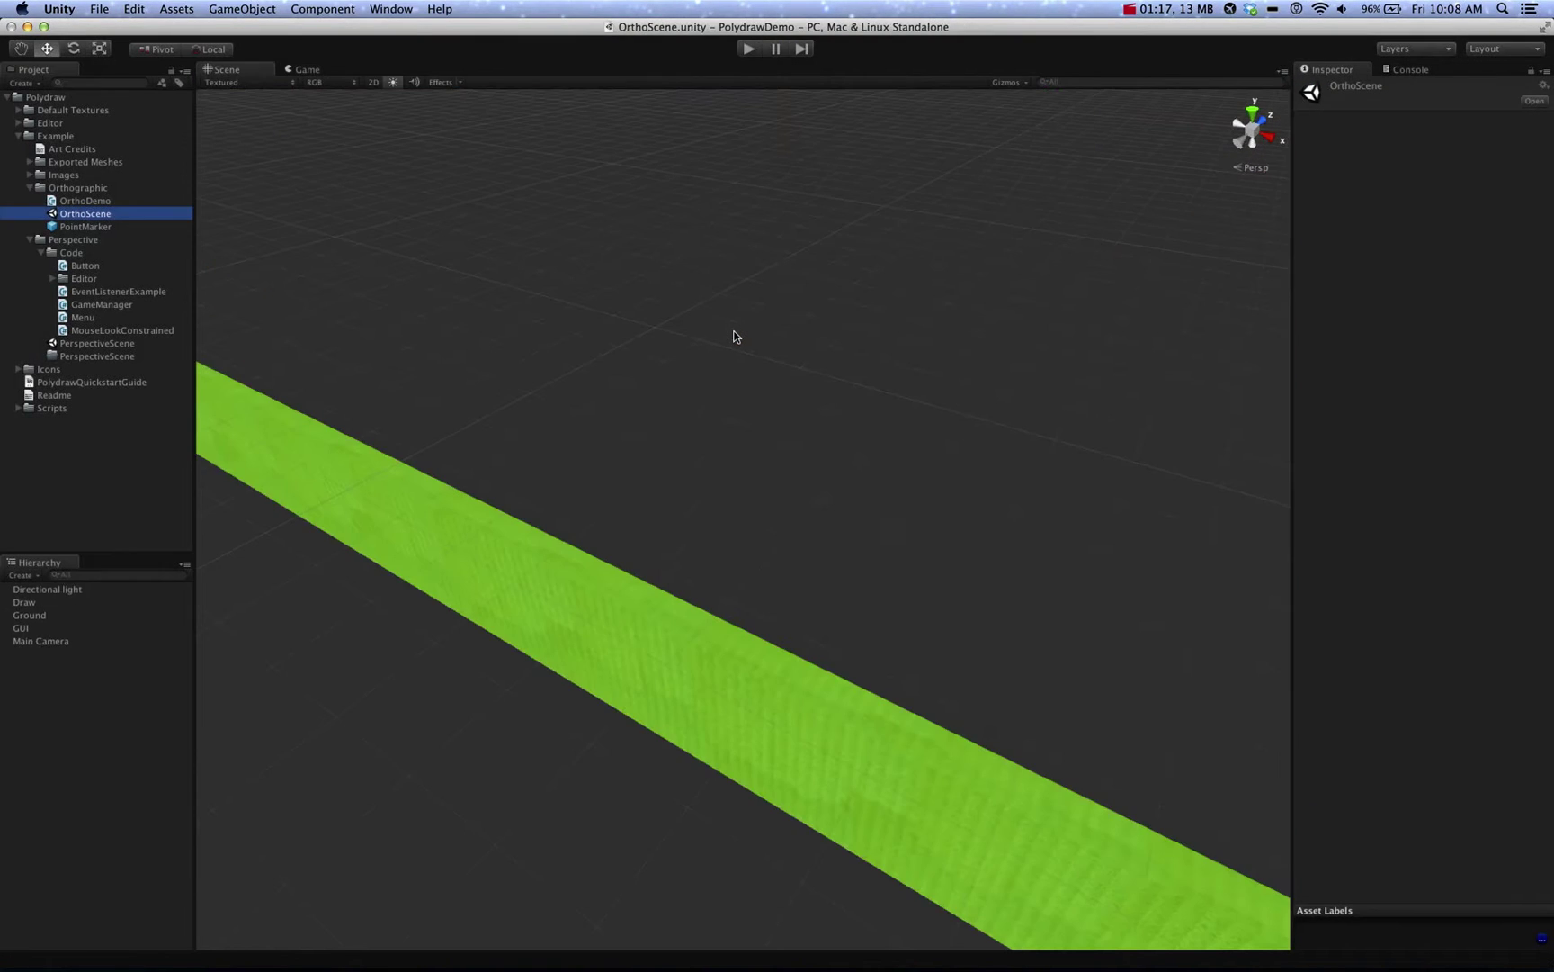
key("super+p")
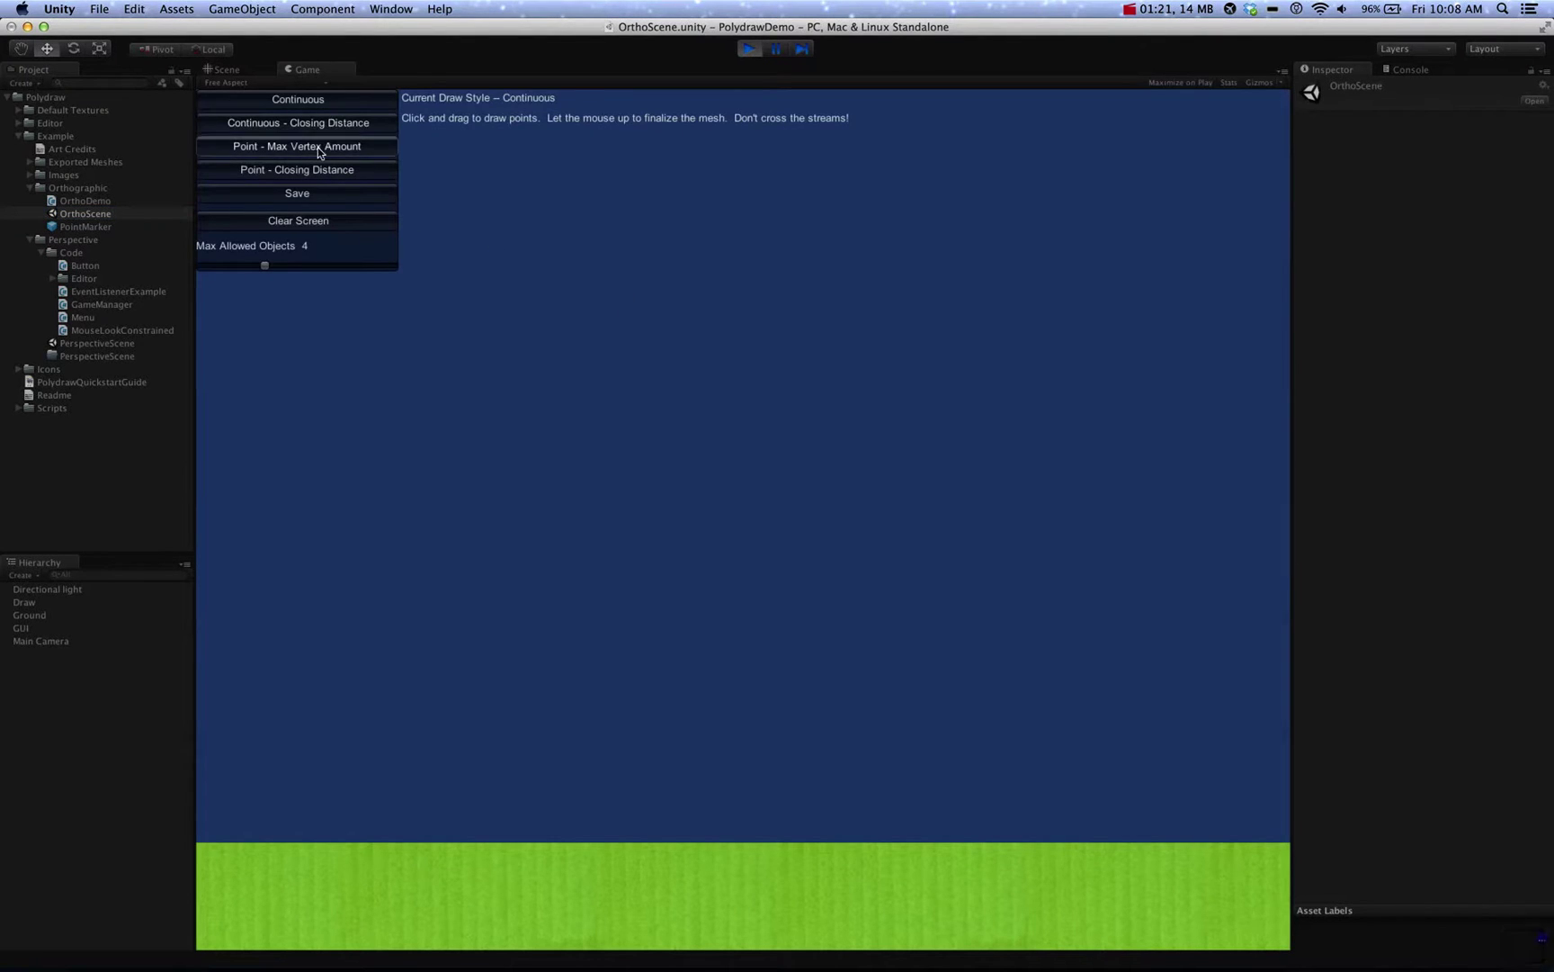
Step: In Point - Max Vertex Amount style, place points to draw a triangle and a quadrilateral
left_click(318, 148)
left_click(404, 402)
left_click(640, 216)
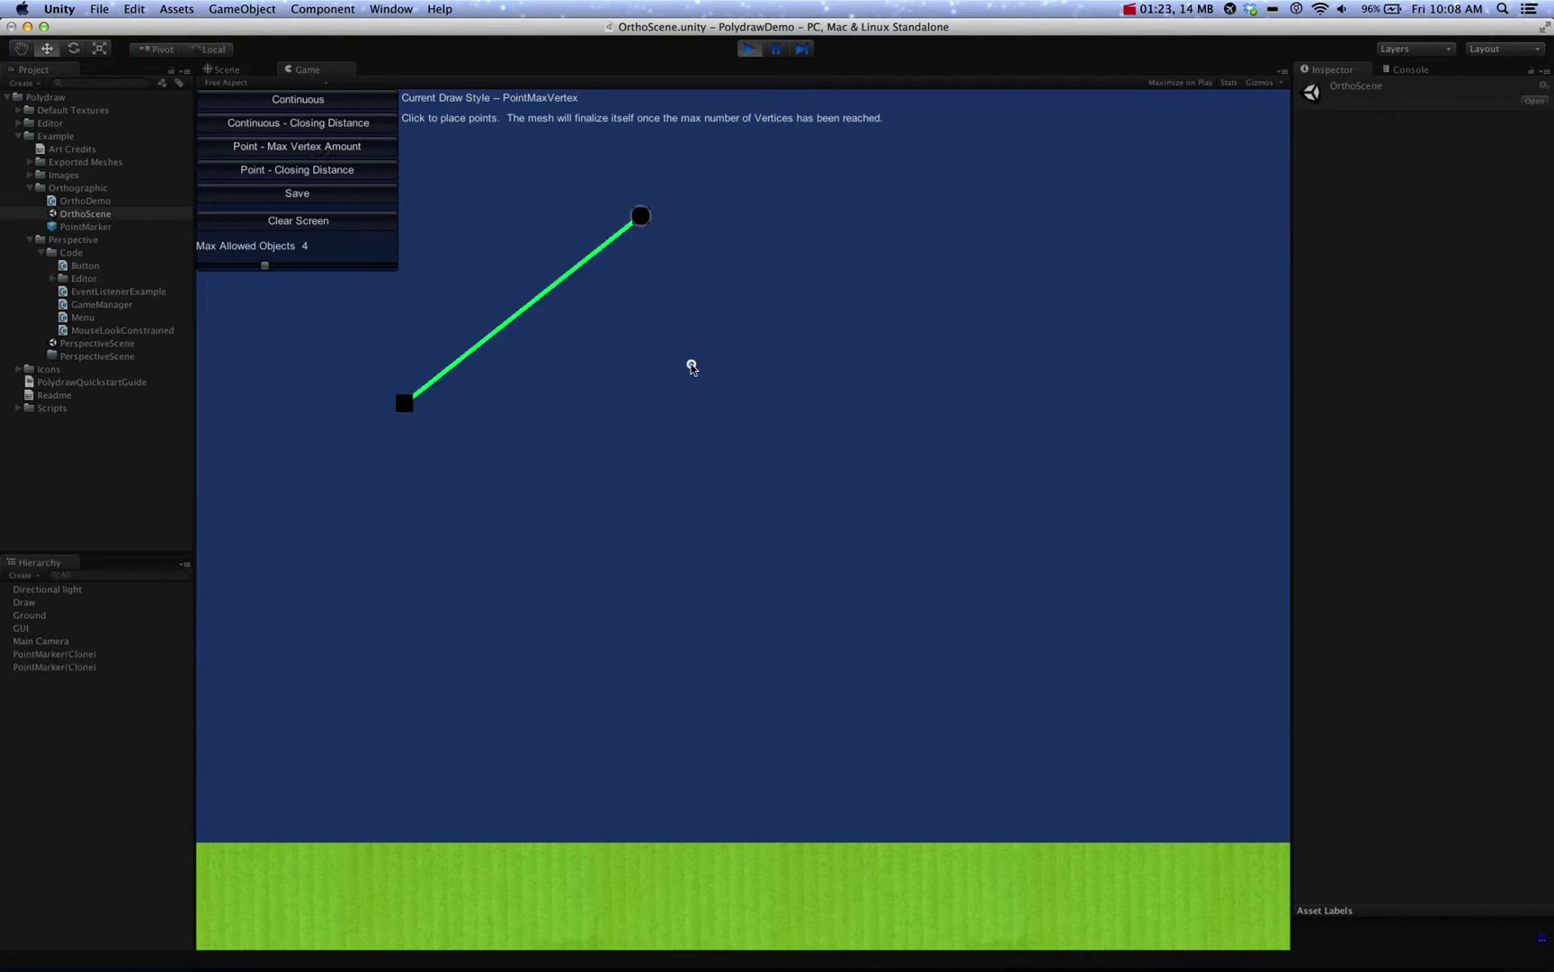
left_click(692, 365)
left_click(700, 402)
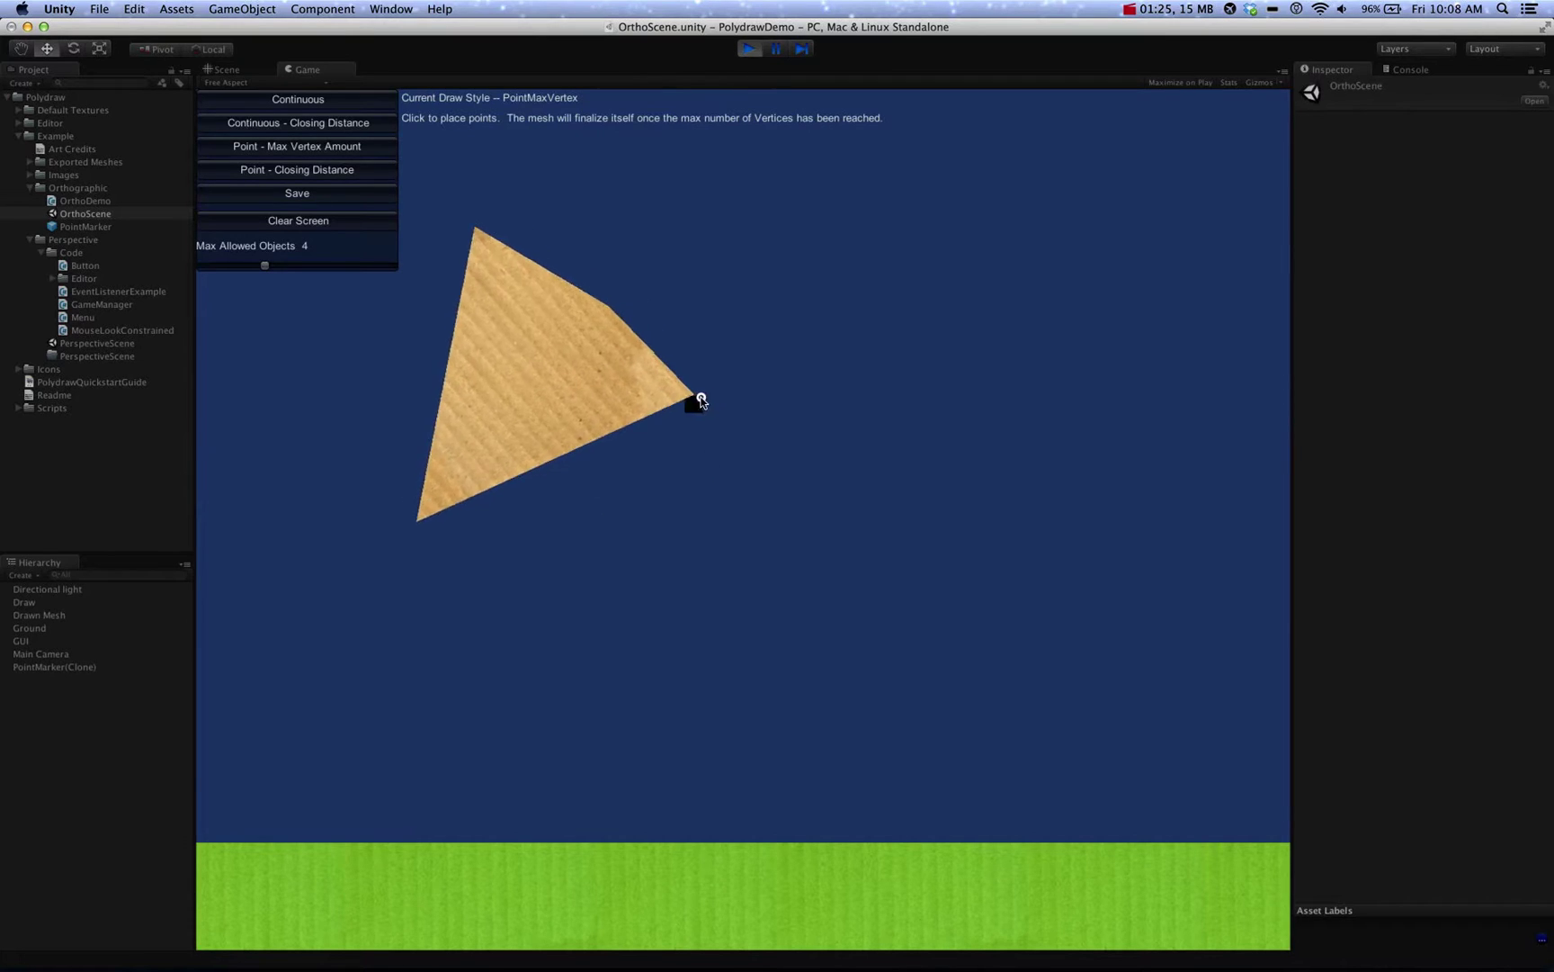
left_click(608, 344)
left_click(623, 456)
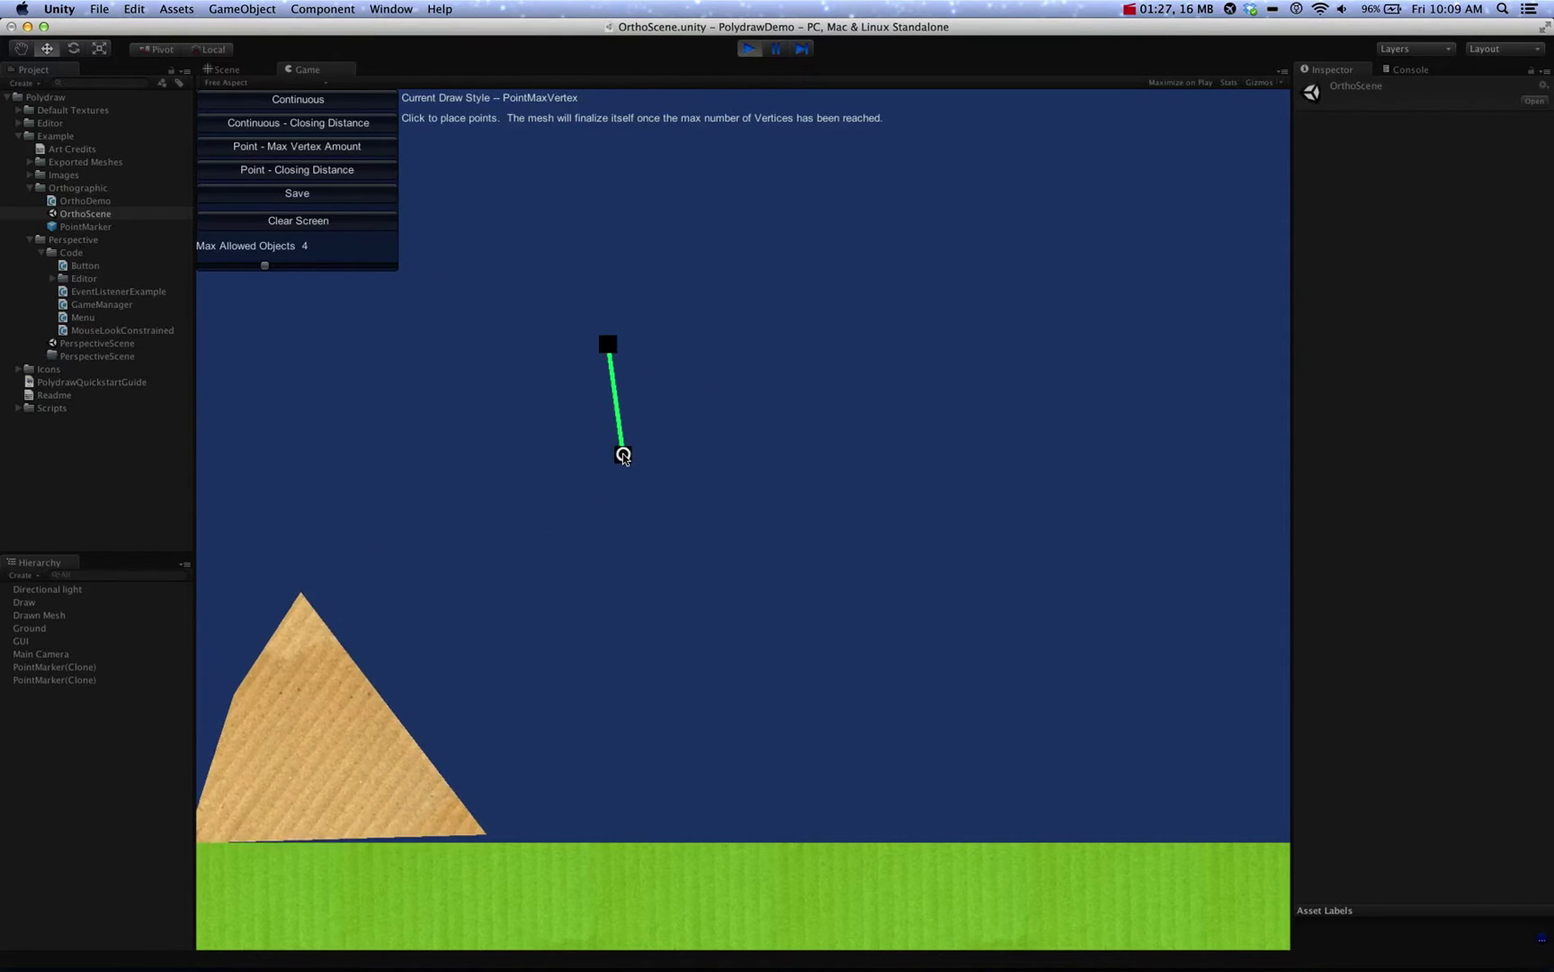
left_click(787, 493)
left_click(861, 289)
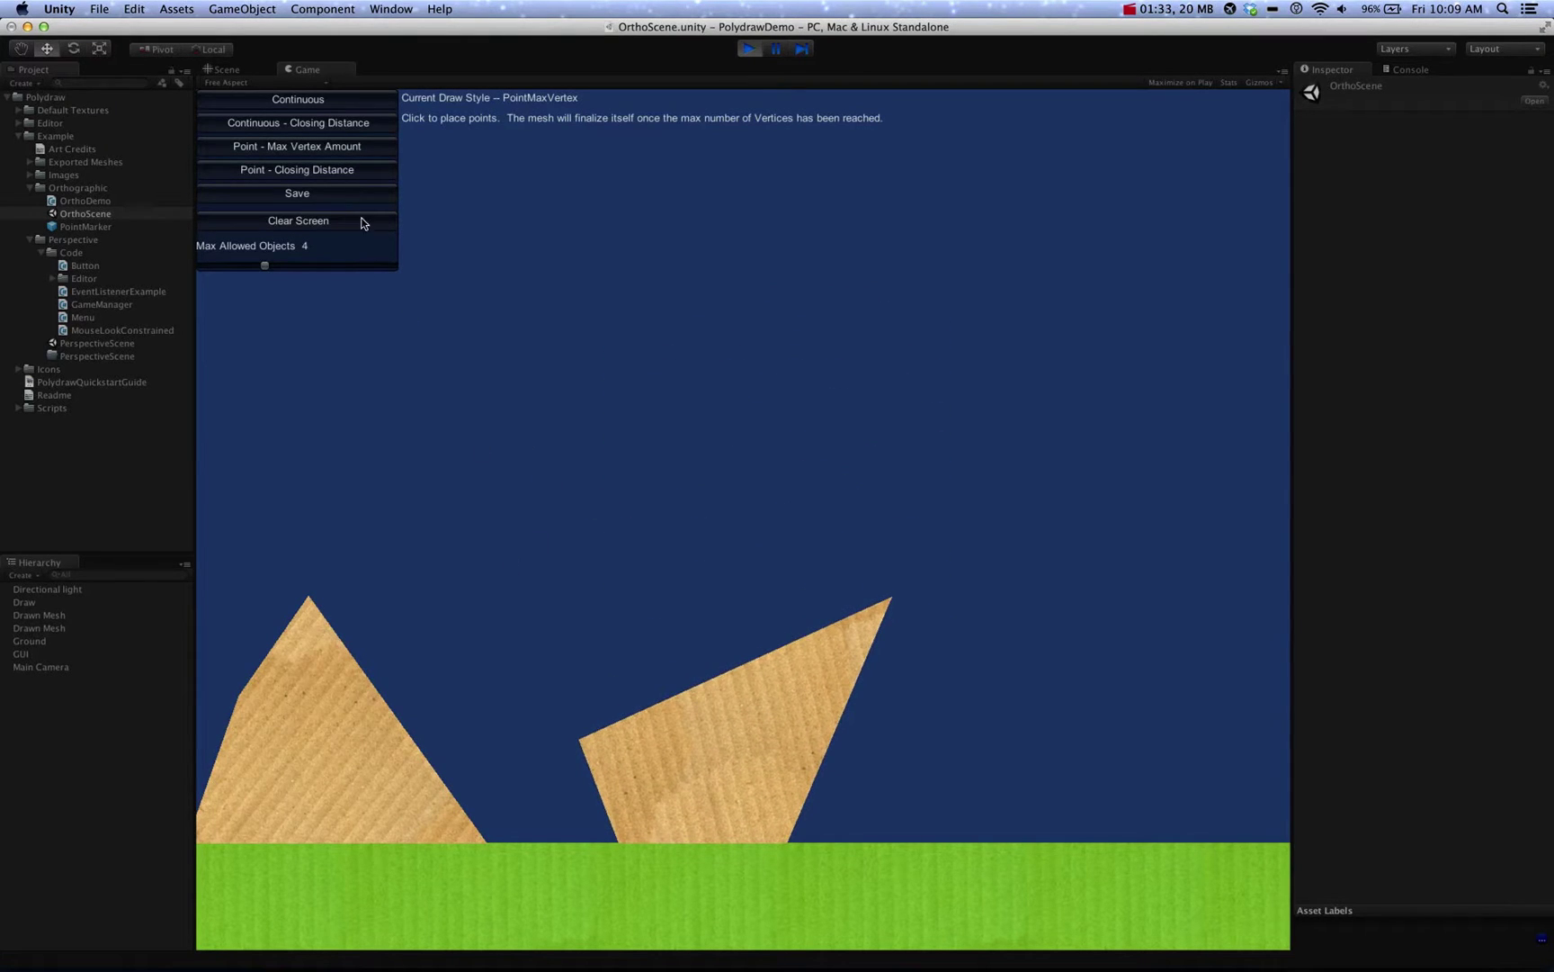
Step: In Point - Closing Distance style, draw a six-vertex polygon closed beside its origin
left_click(363, 171)
left_click(572, 355)
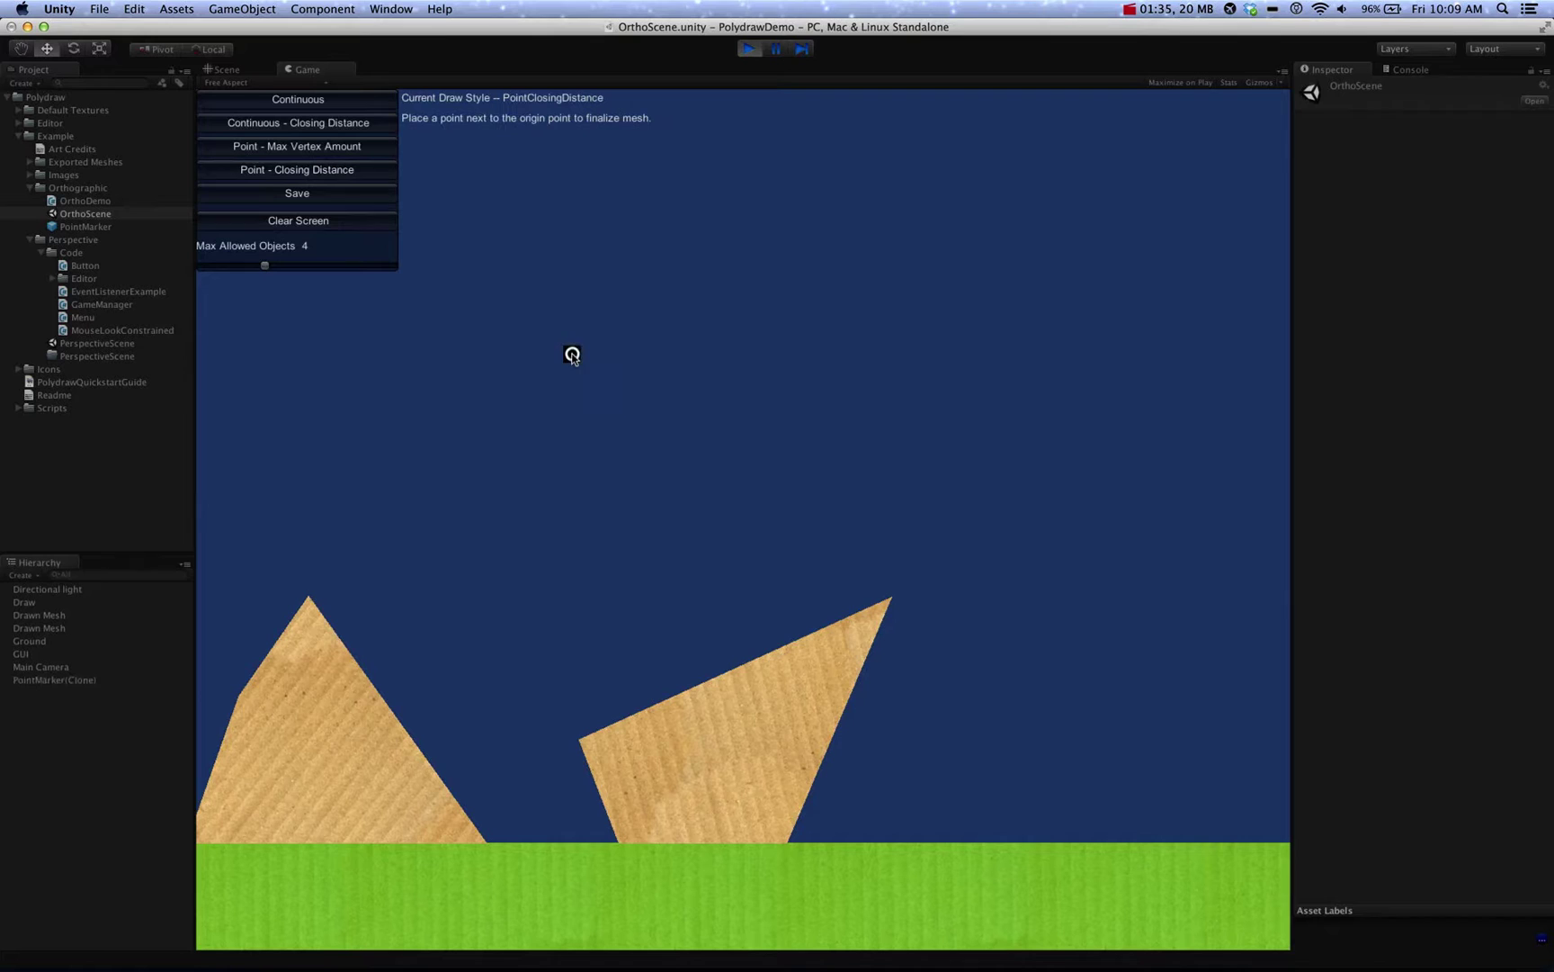
left_click(669, 259)
left_click(783, 281)
left_click(917, 369)
left_click(833, 516)
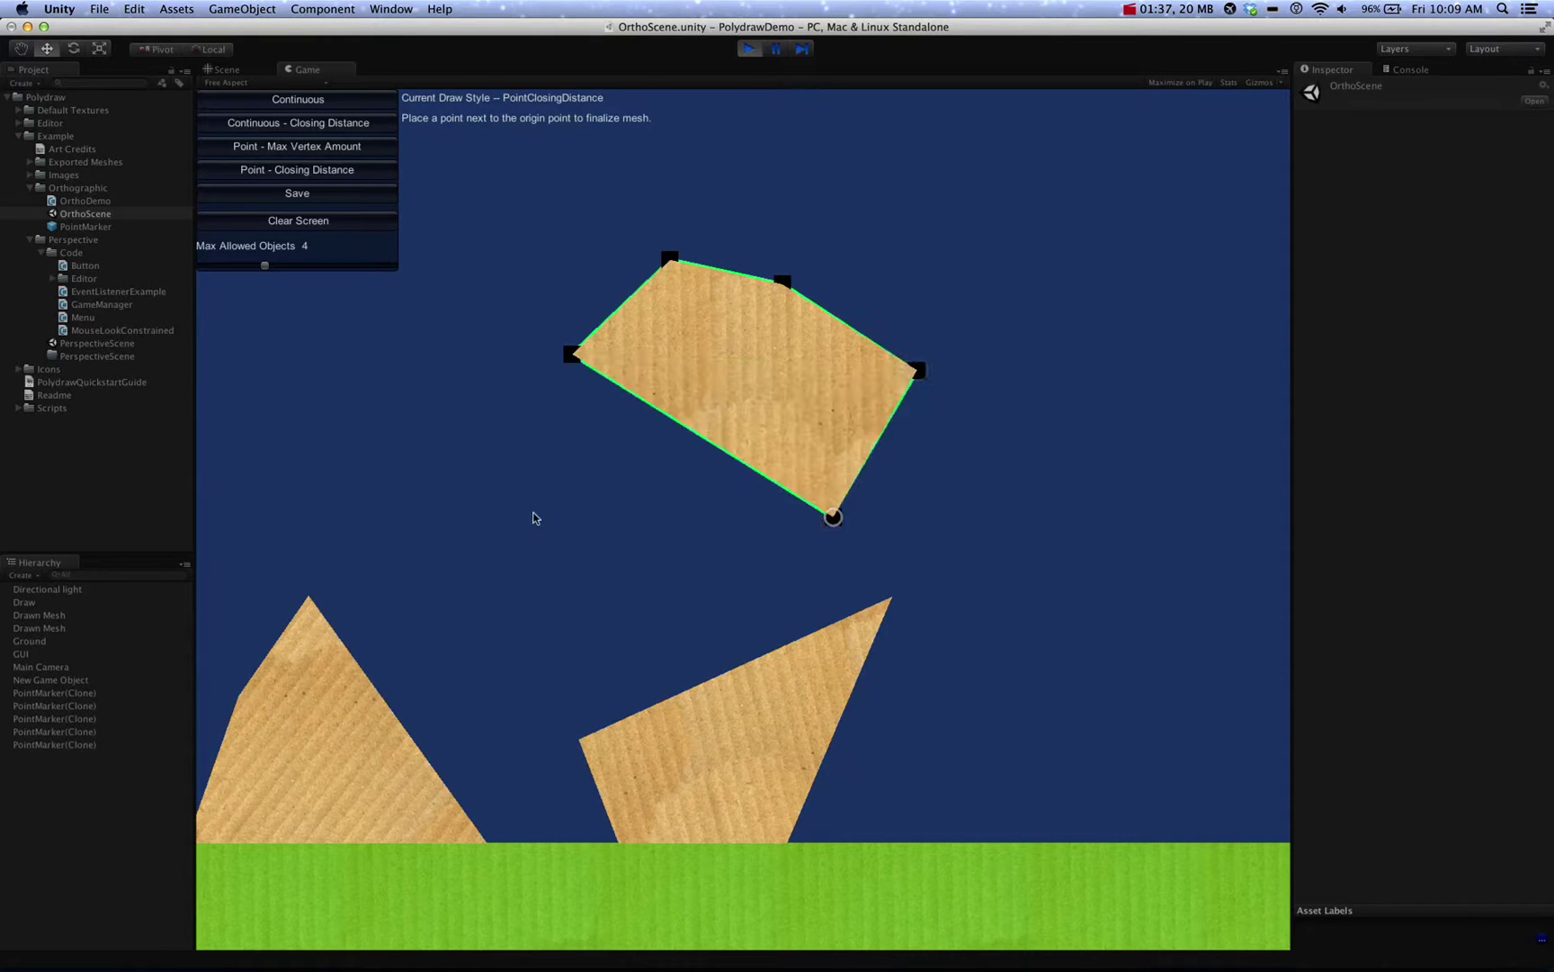
left_click(533, 518)
left_click(570, 360)
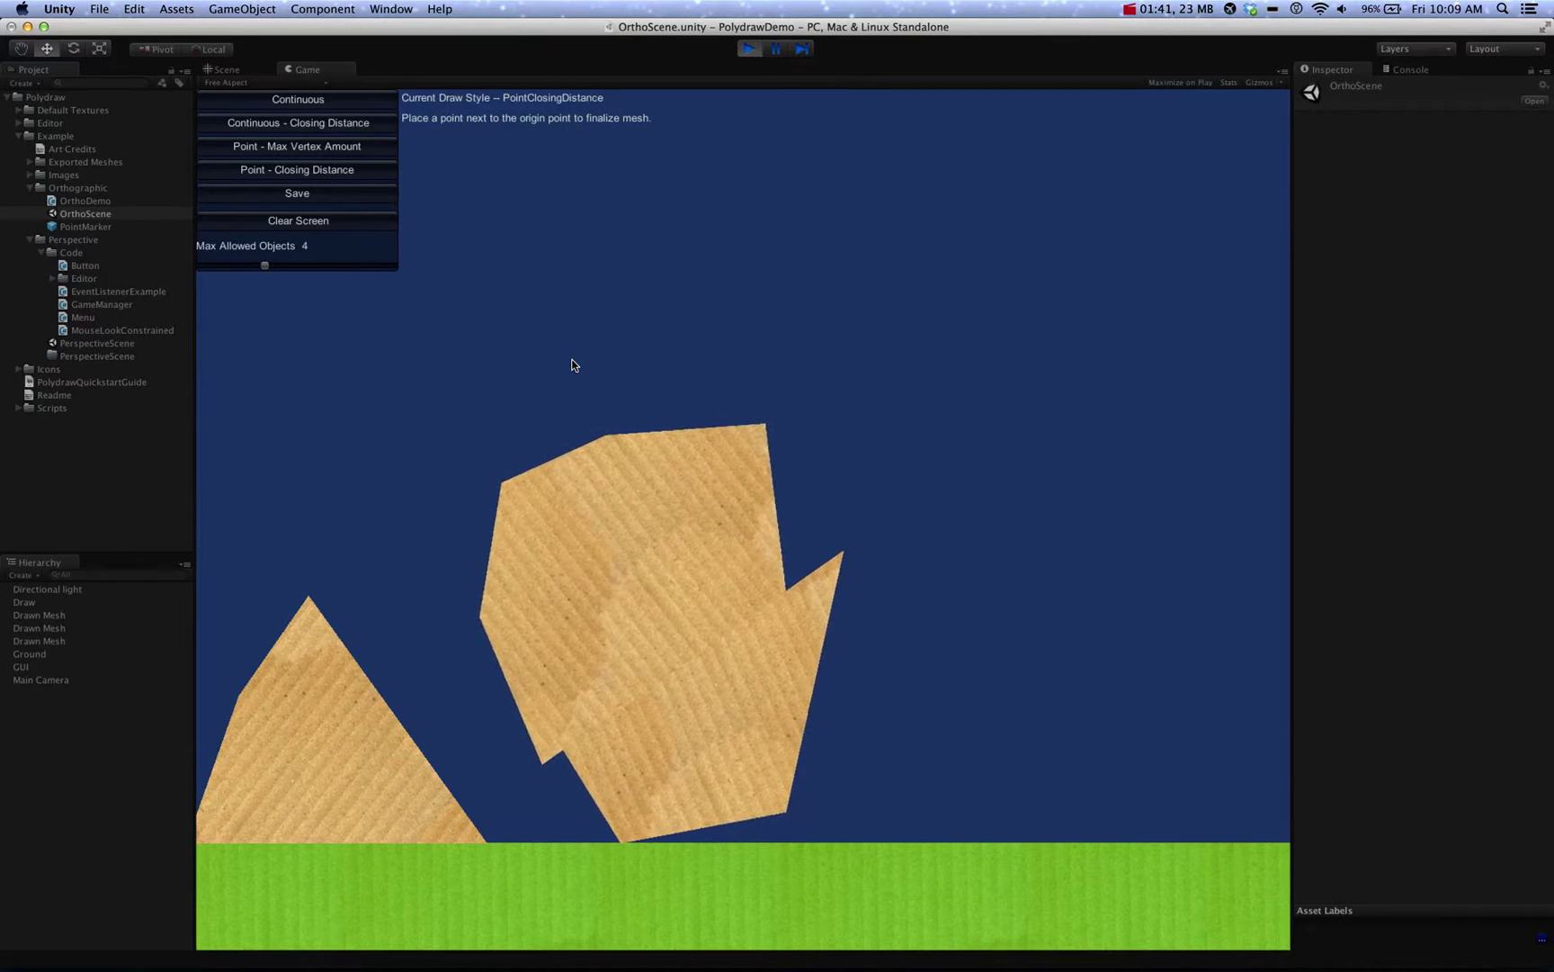
Step: Clear the screen, then draw a new four-vertex shape, dragging its third vertex right
left_click(334, 224)
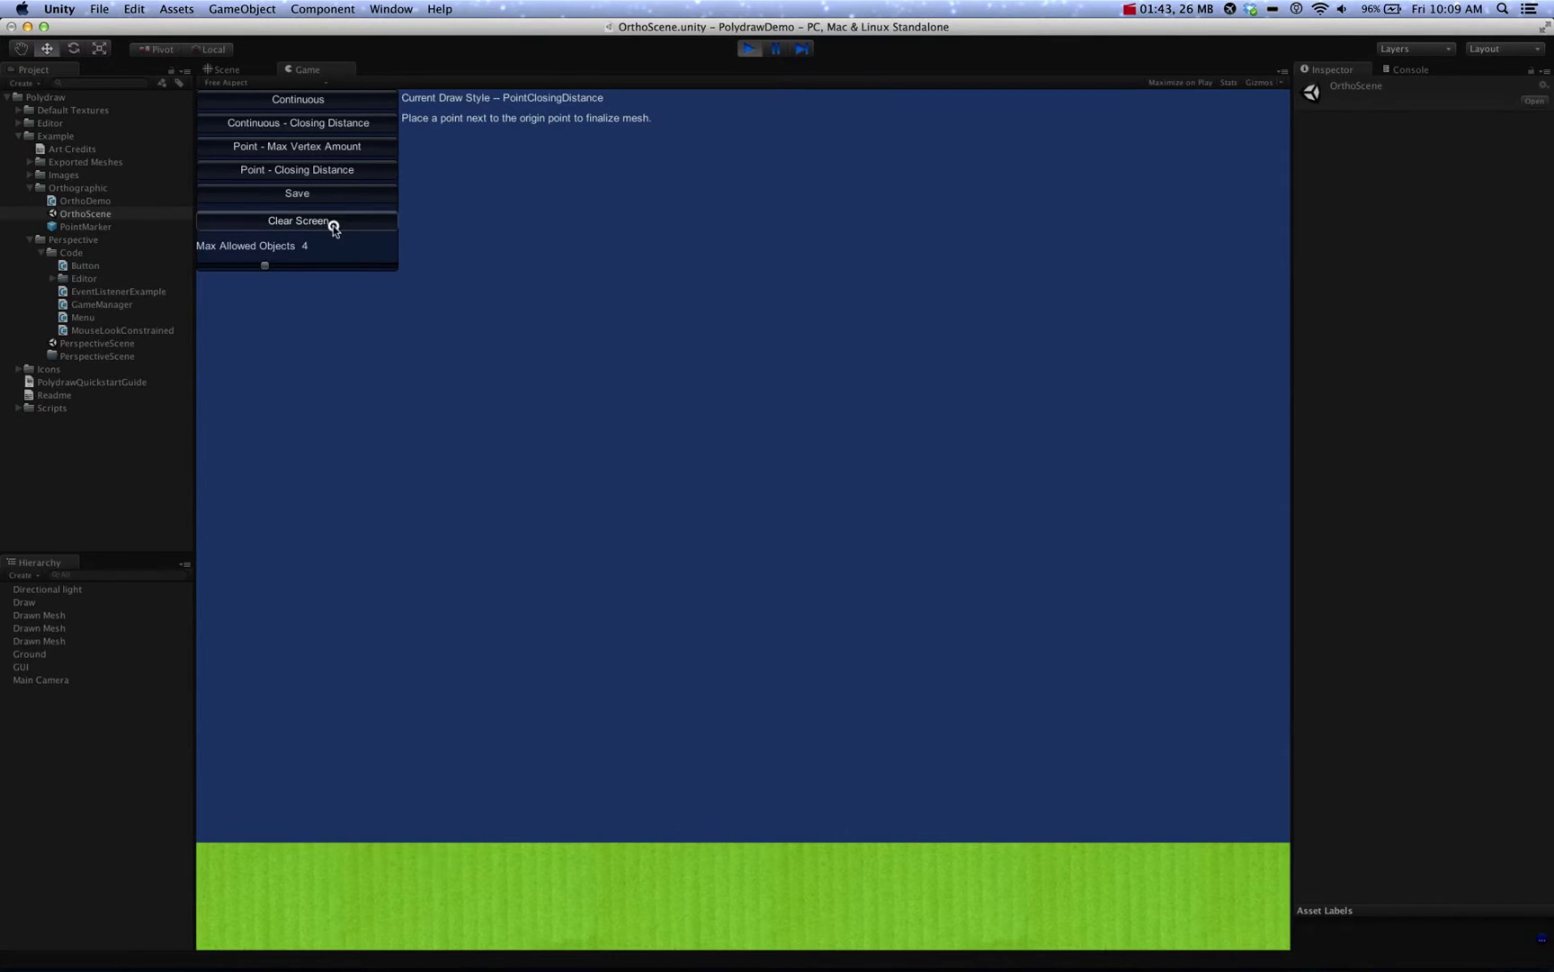
left_click(635, 196)
left_click(472, 415)
left_click(734, 451)
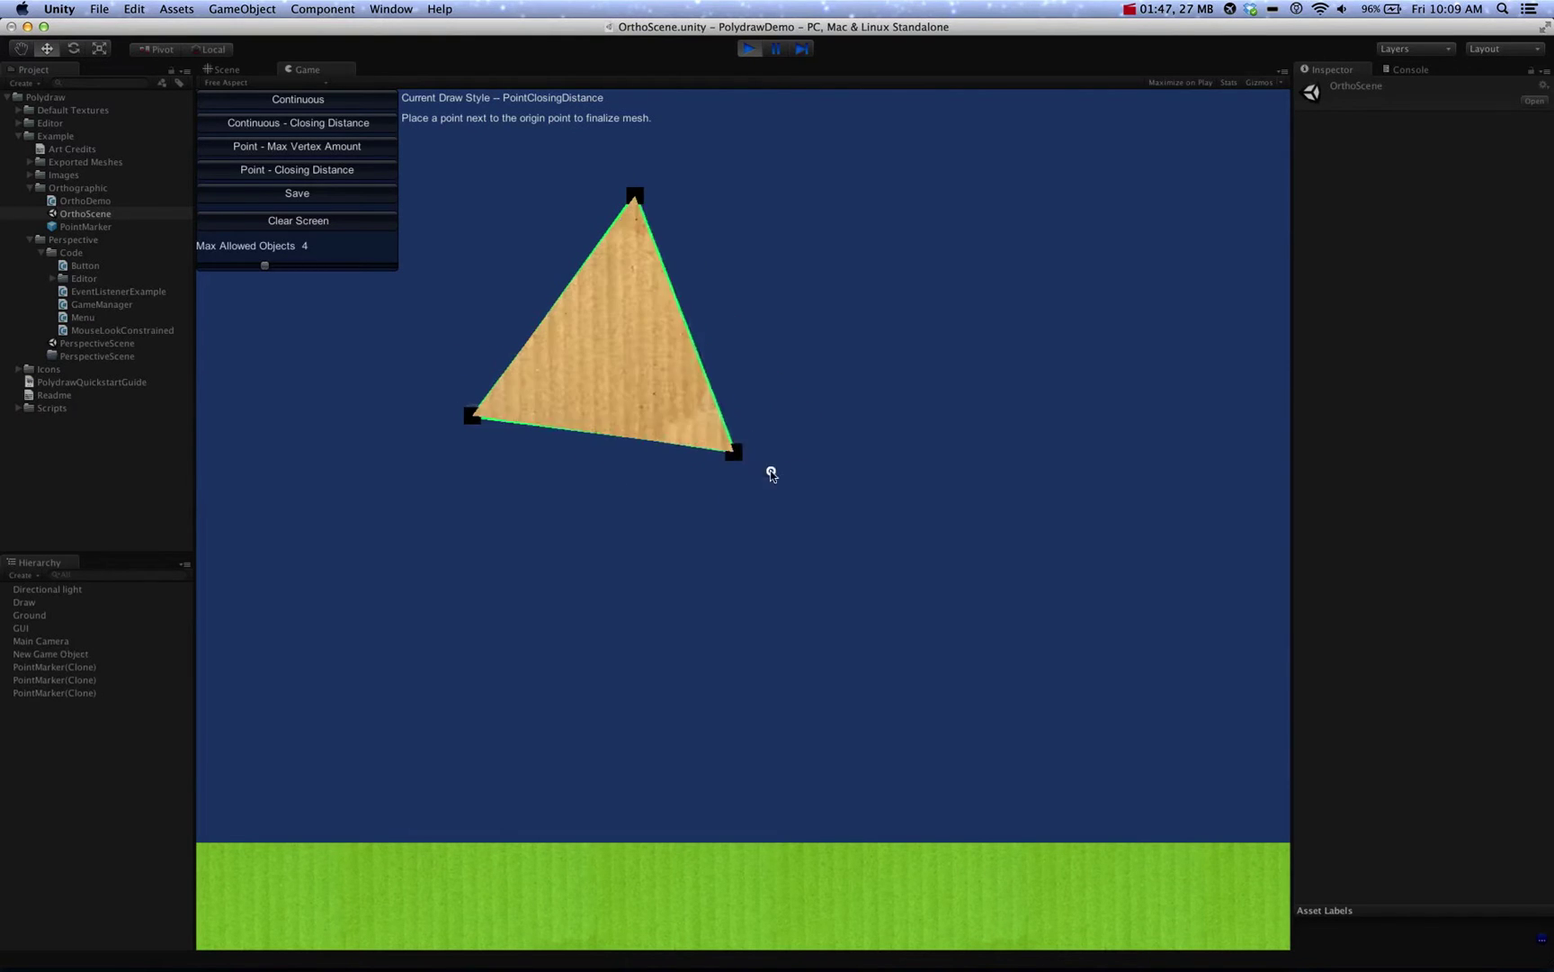
left_click_drag(771, 474, 948, 382)
mouse_move(712, 538)
left_mouse_down()
mouse_move(927, 444)
mouse_move(979, 321)
mouse_move(975, 524)
mouse_move(777, 583)
mouse_move(824, 533)
mouse_move(724, 597)
mouse_move(503, 532)
mouse_move(408, 545)
mouse_move(340, 451)
mouse_move(766, 473)
mouse_move(798, 451)
mouse_move(789, 486)
left_mouse_up()
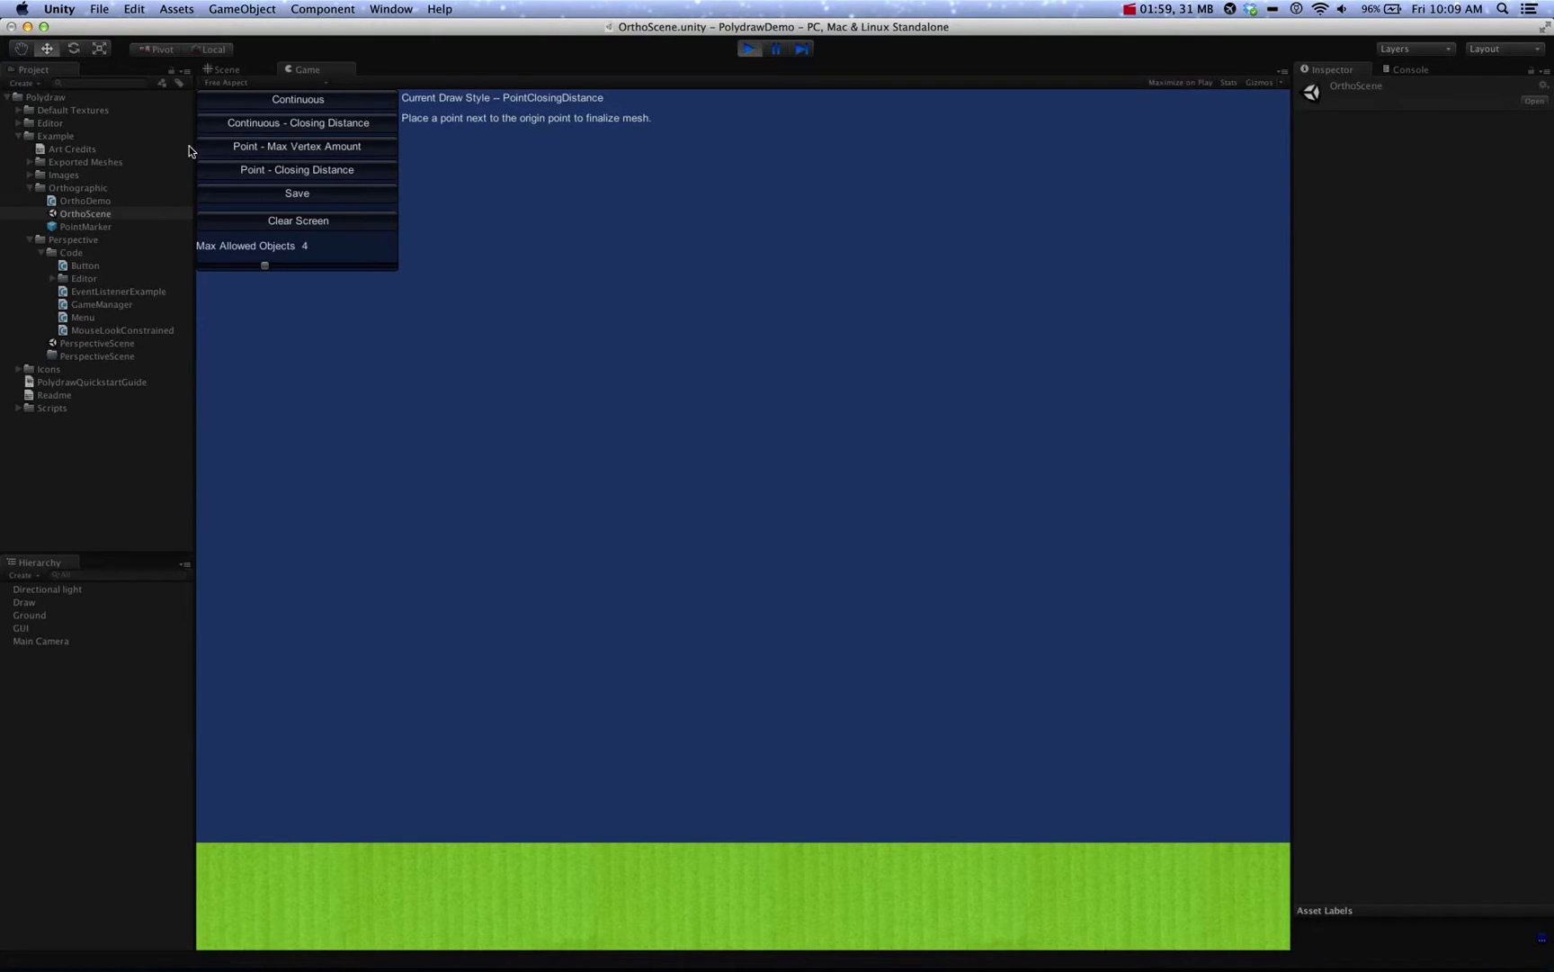
Step: Stop play mode and create a new untitled scene containing only the Main Camera
left_click(749, 50)
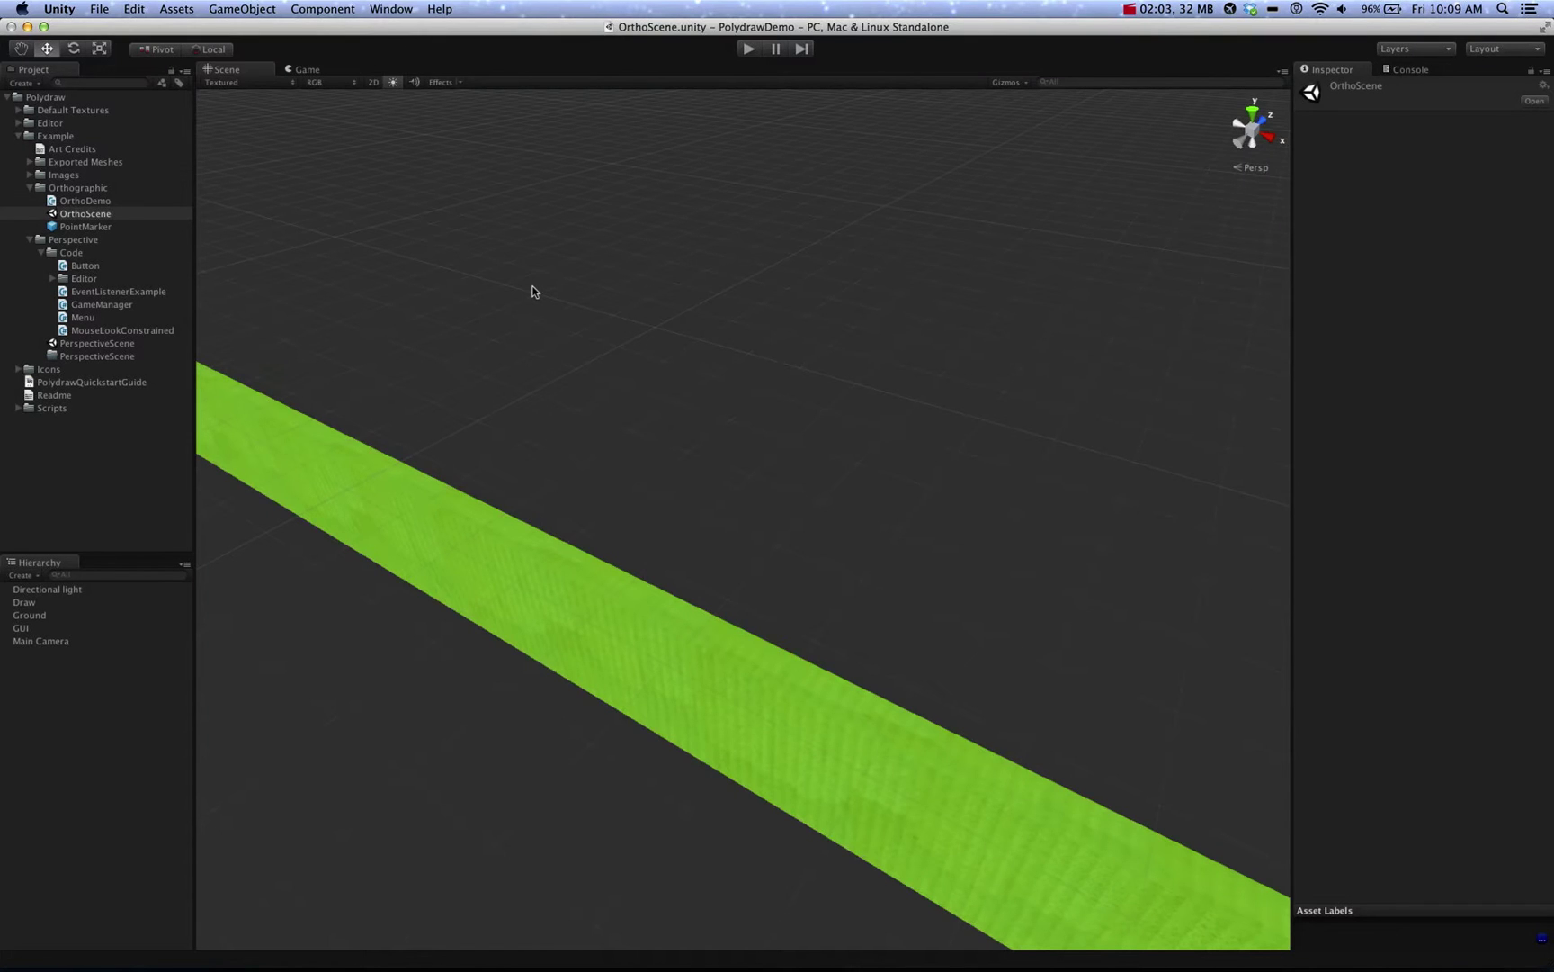
key("super+n")
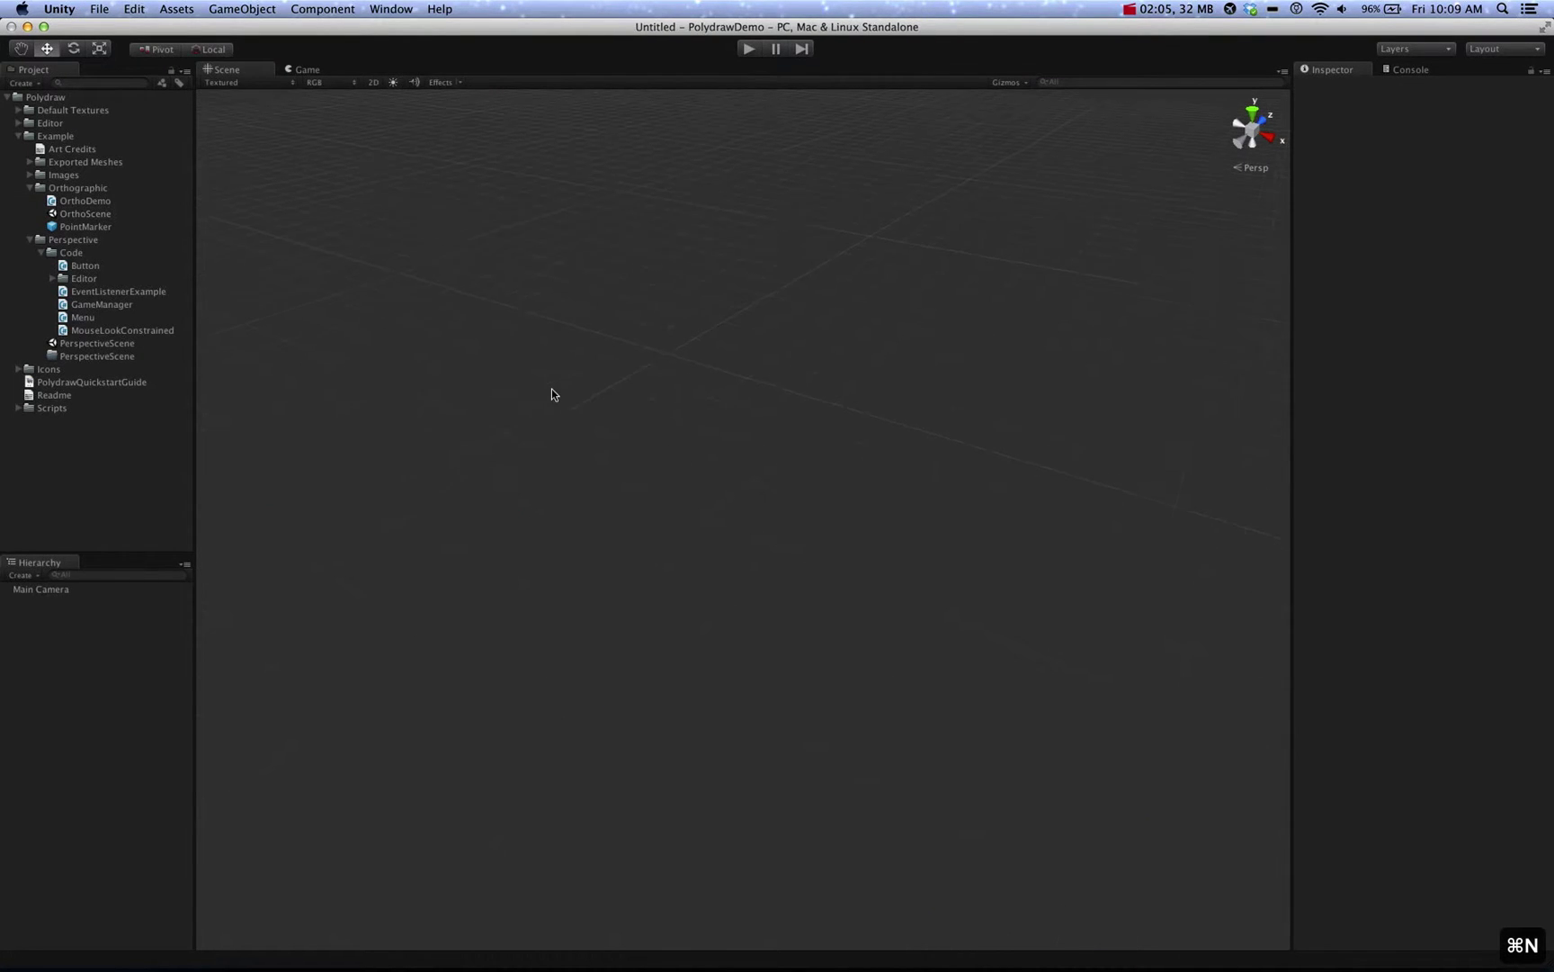
left_click_drag(552, 392, 522, 420, "alt")
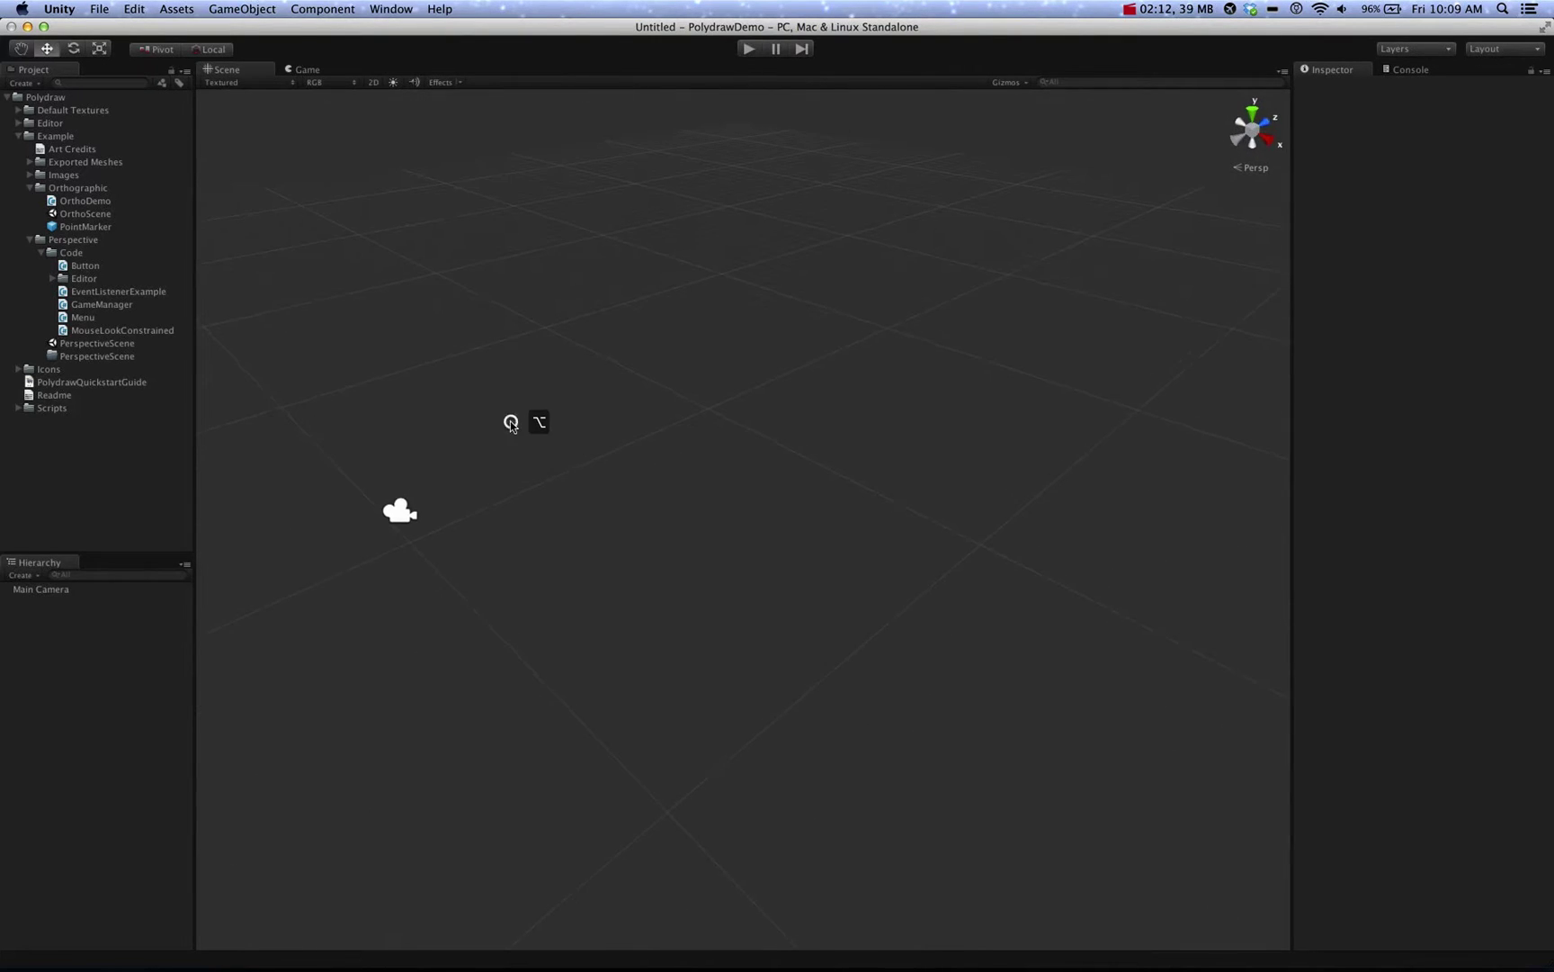
Step: Add a Polydraw Object from GameObject > Create Other, then reposition the view and toggle off point editing
left_click(216, 8)
mouse_move(342, 44)
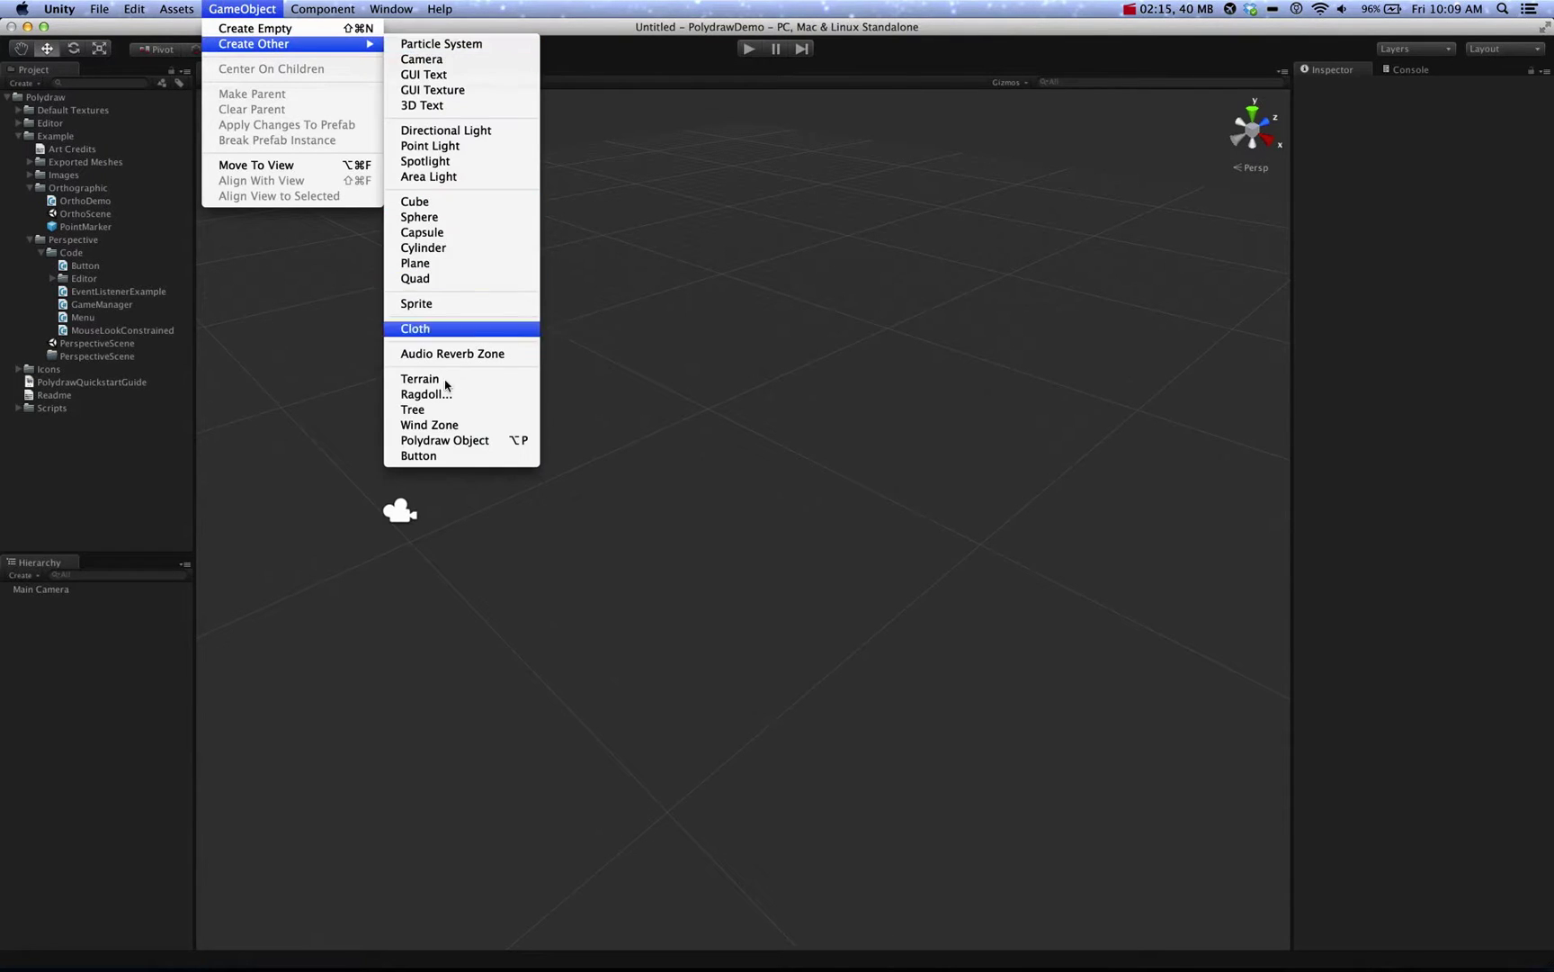
left_click(446, 440)
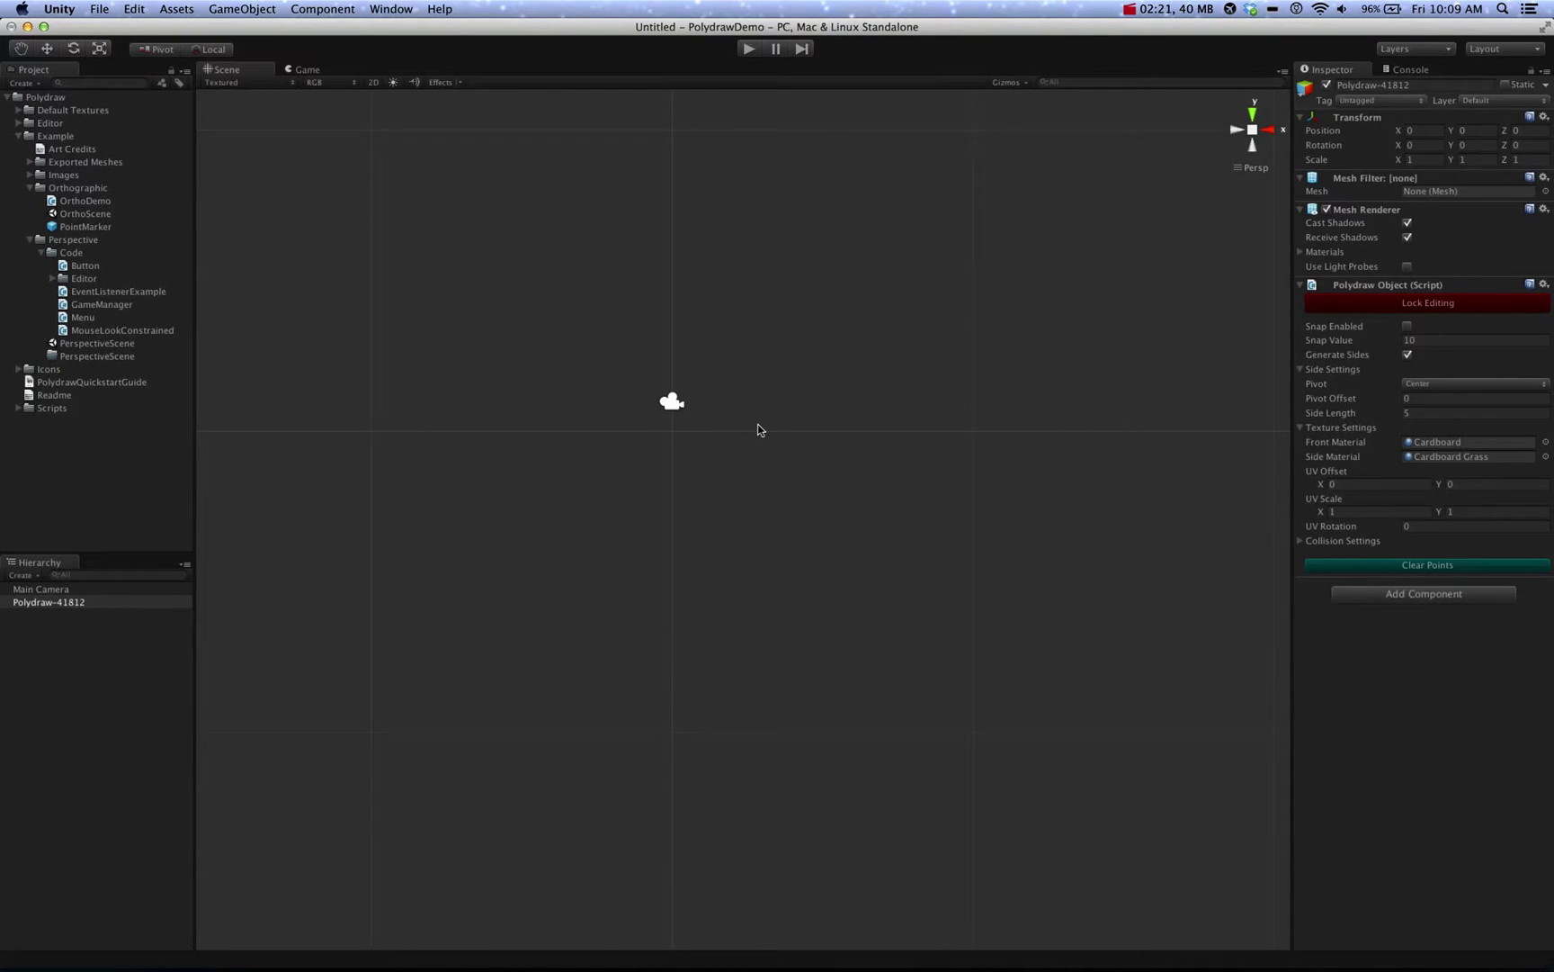
middle_click_drag(882, 381, 663, 567)
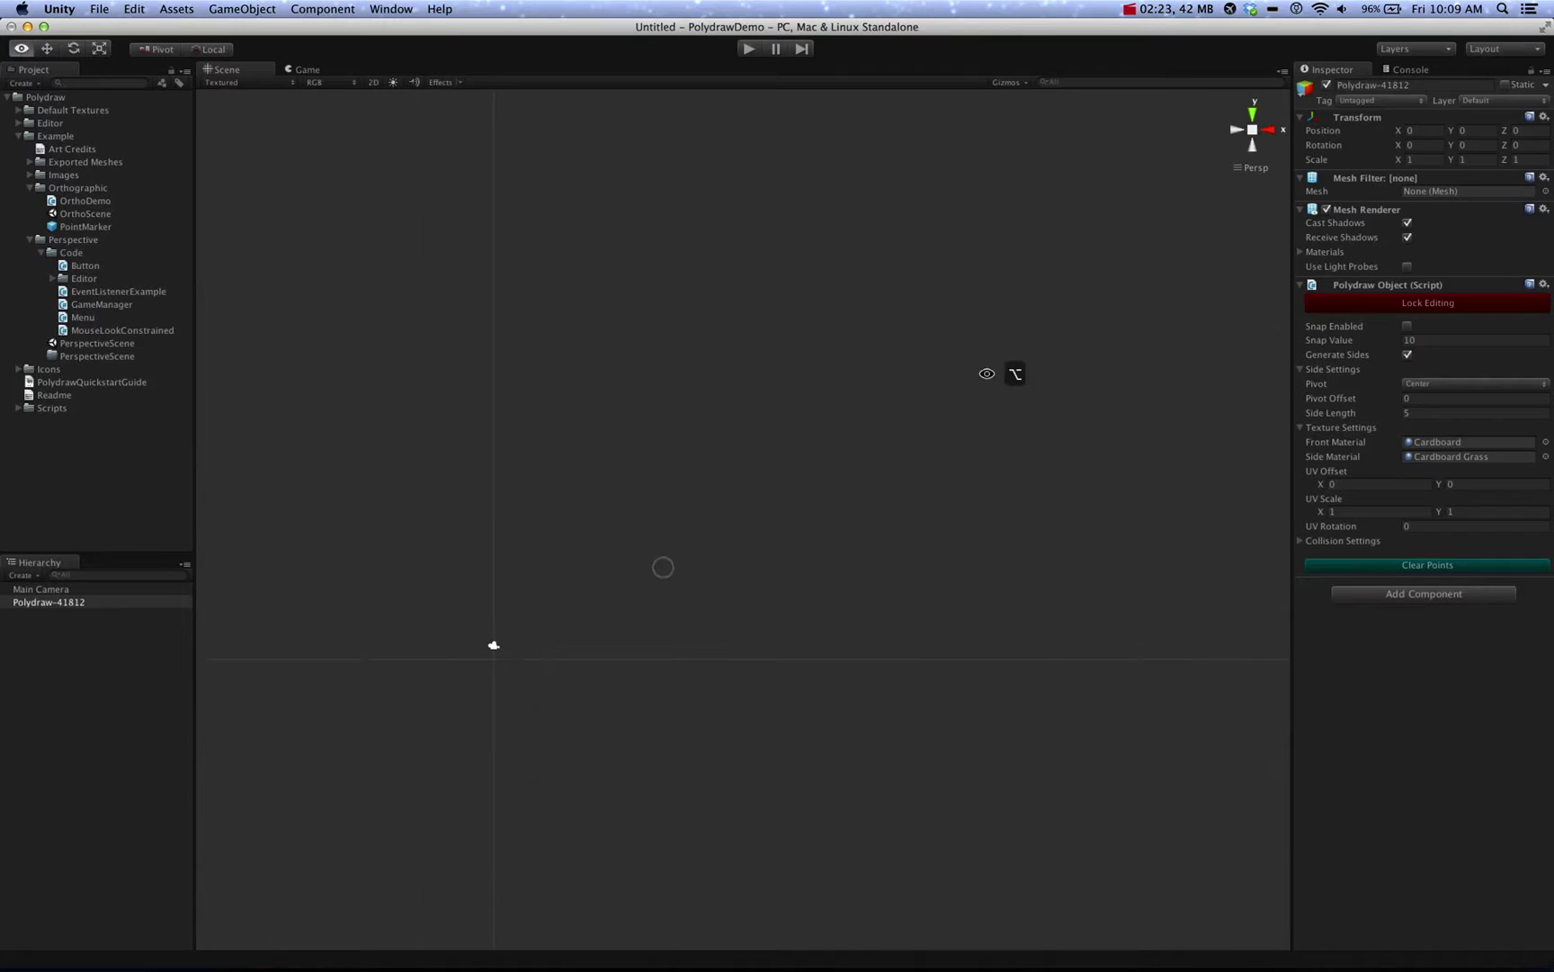
left_click_drag(987, 373, 789, 573, "alt")
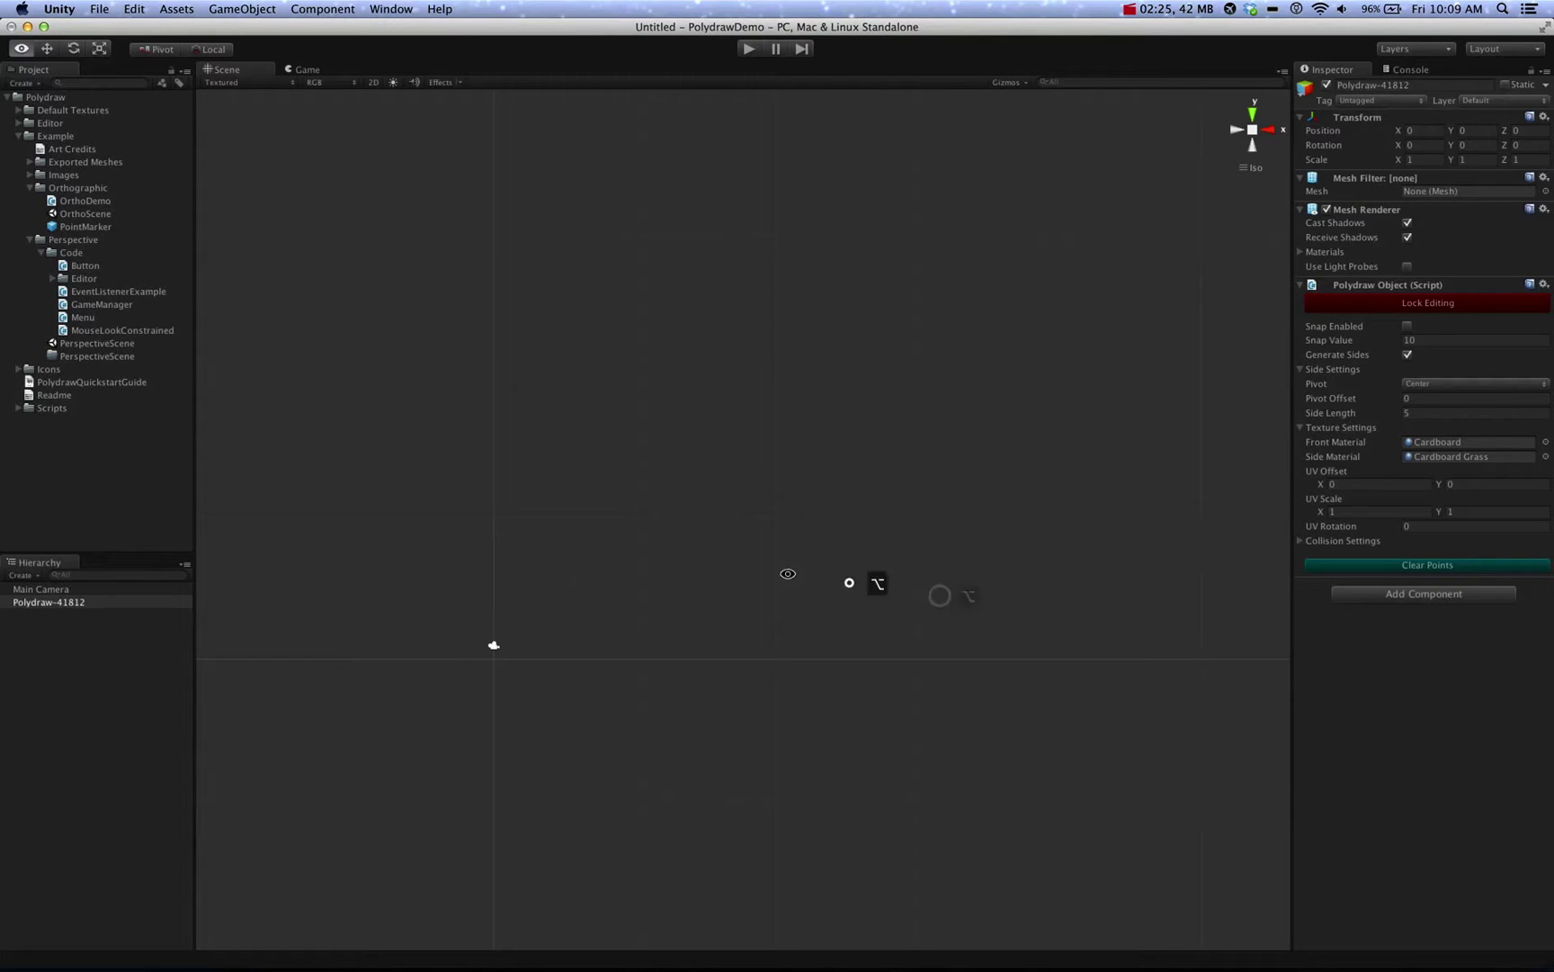
left_click_drag(688, 514, 890, 342)
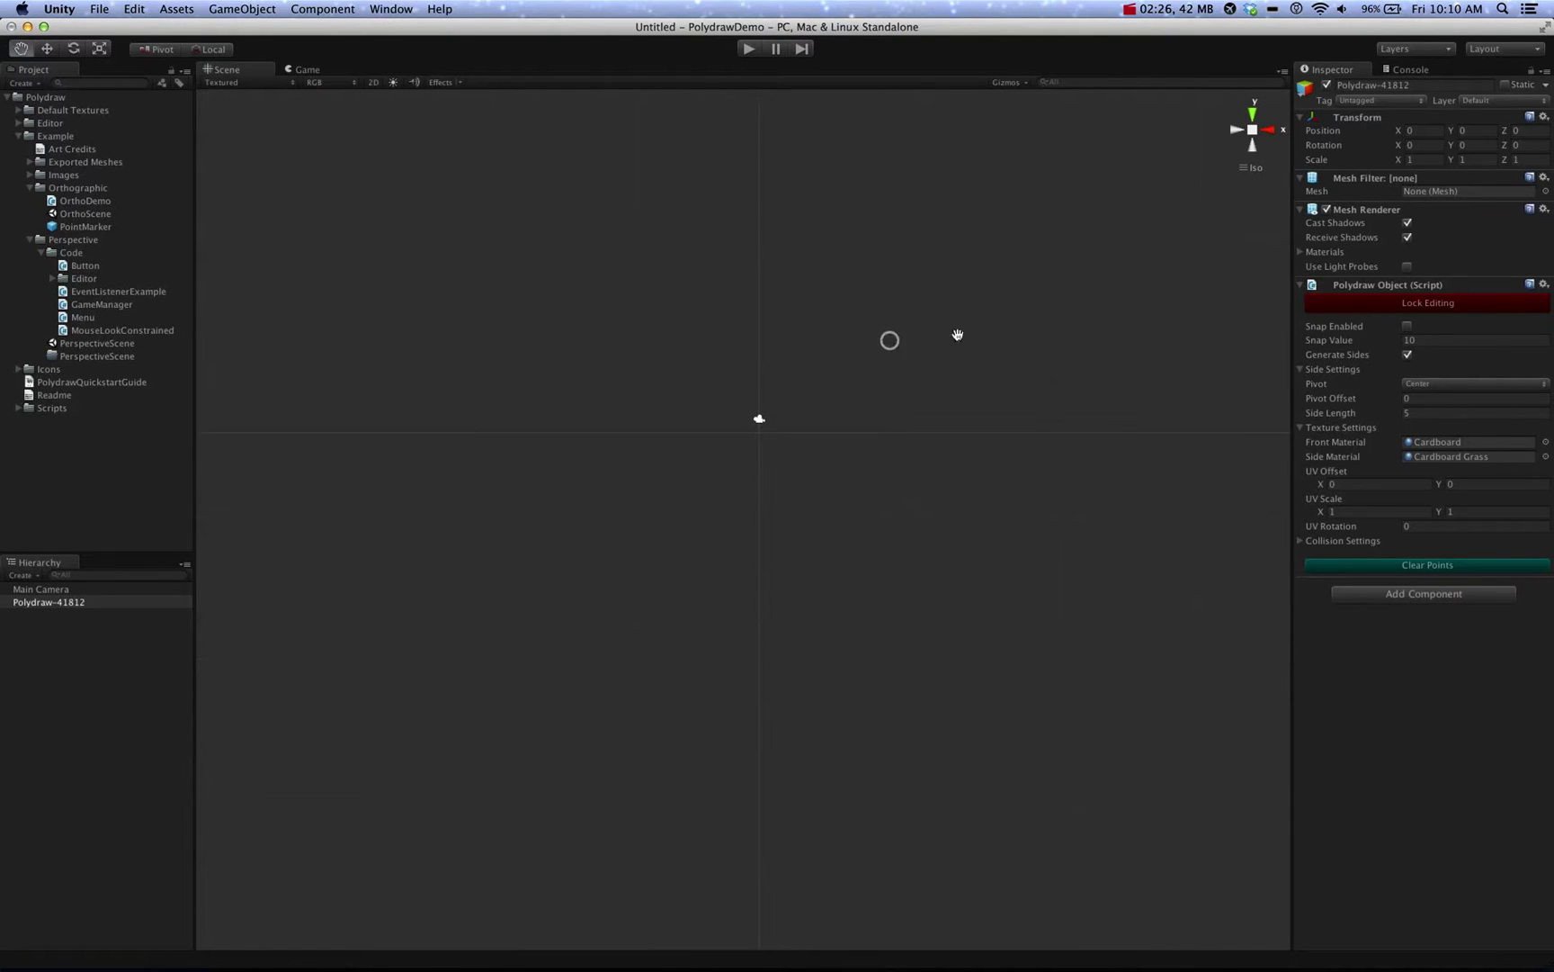
left_click(1406, 314)
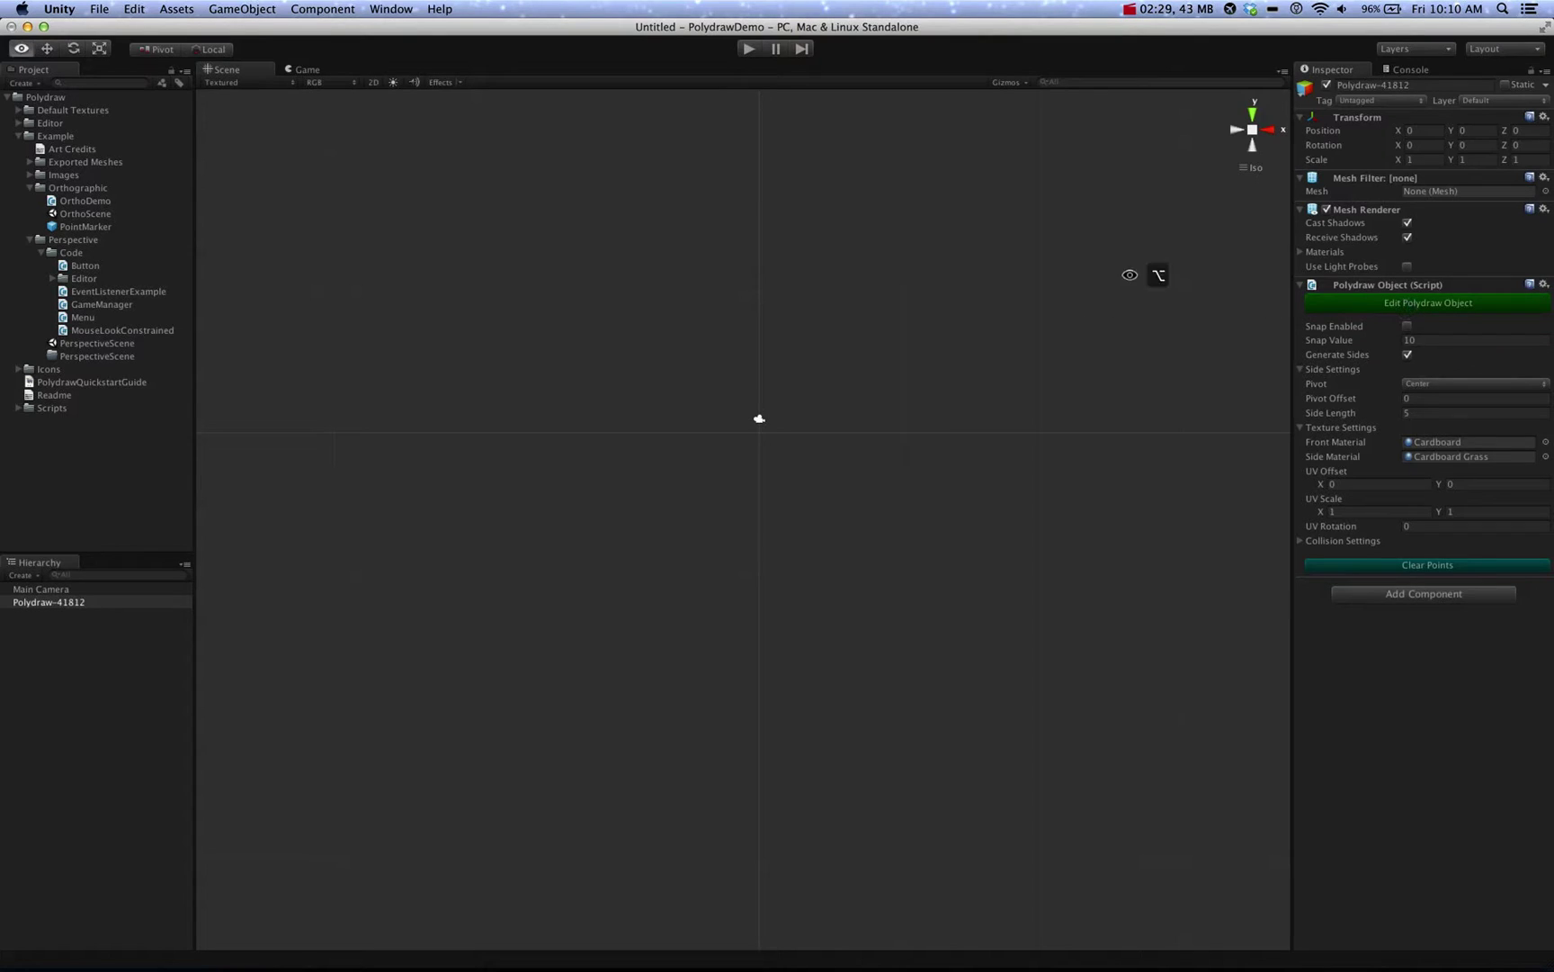
left_click_drag(1133, 270, 994, 441, "alt")
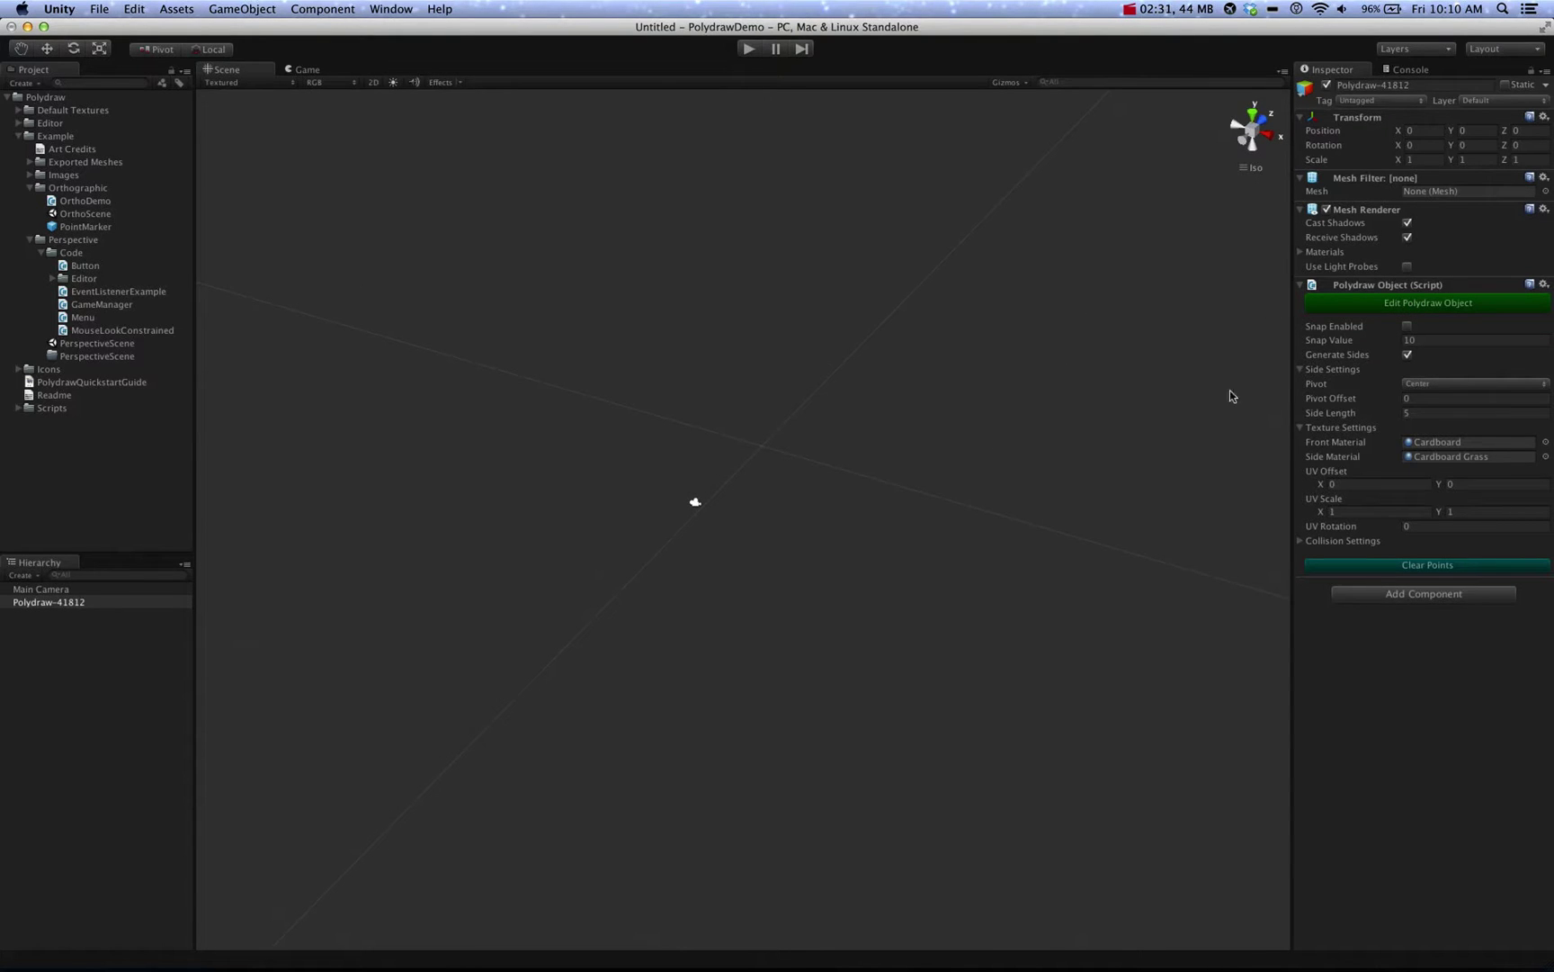
Step: Turn on point editing and place three points forming a triangle
left_click_drag(996, 320, 1110, 226, "alt")
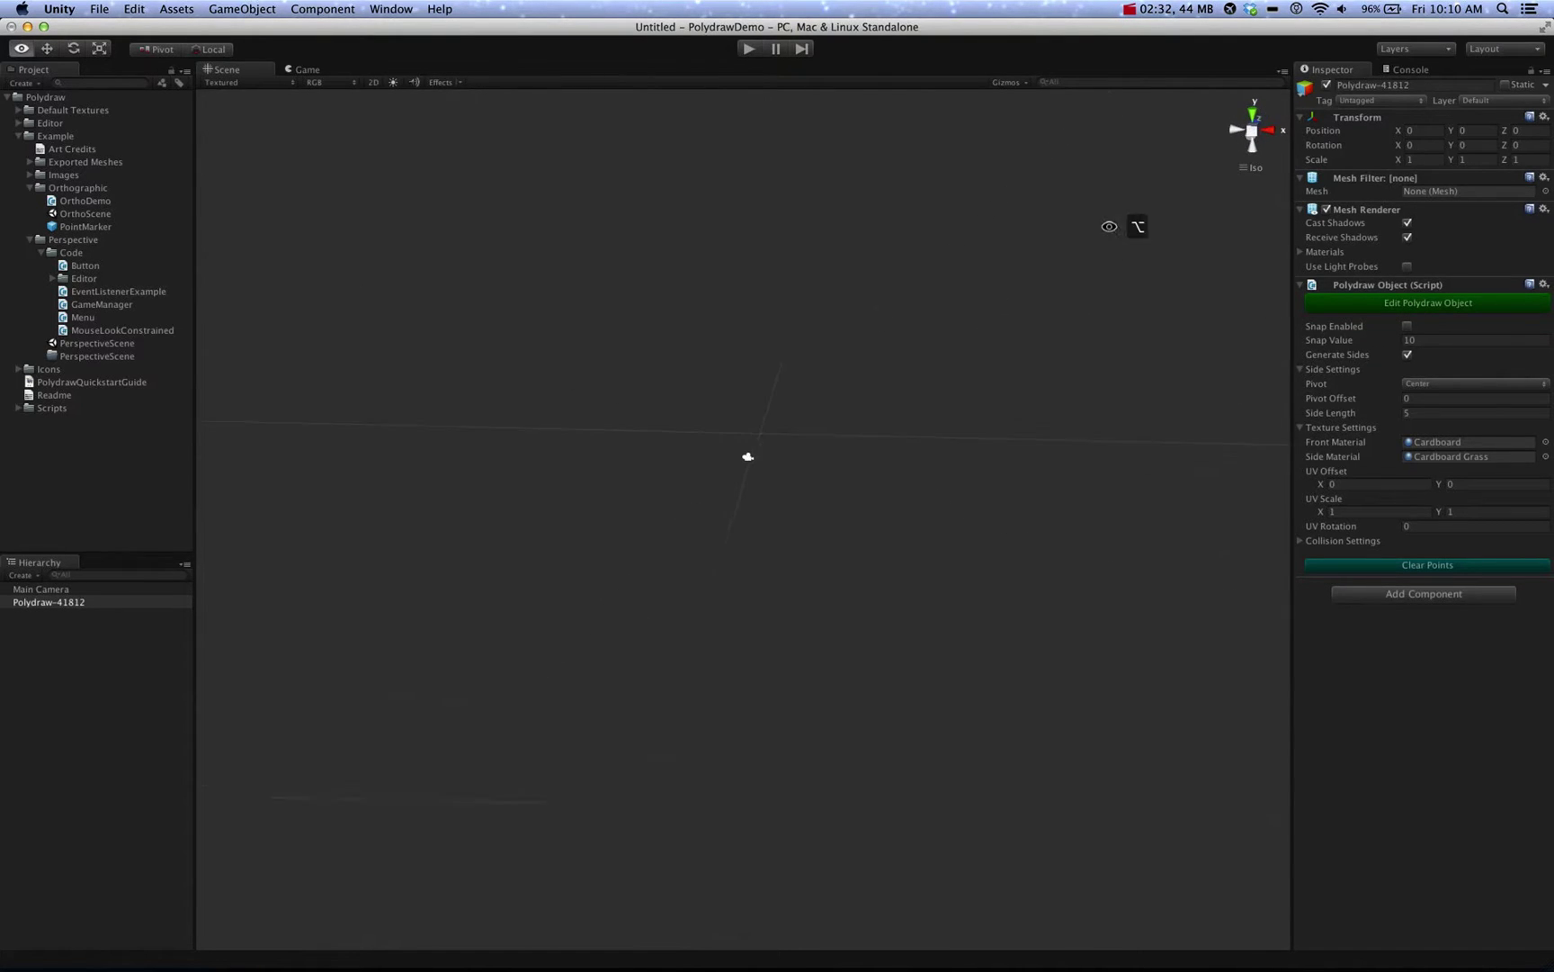
left_click(1348, 300)
middle_click_drag(979, 281, 795, 437)
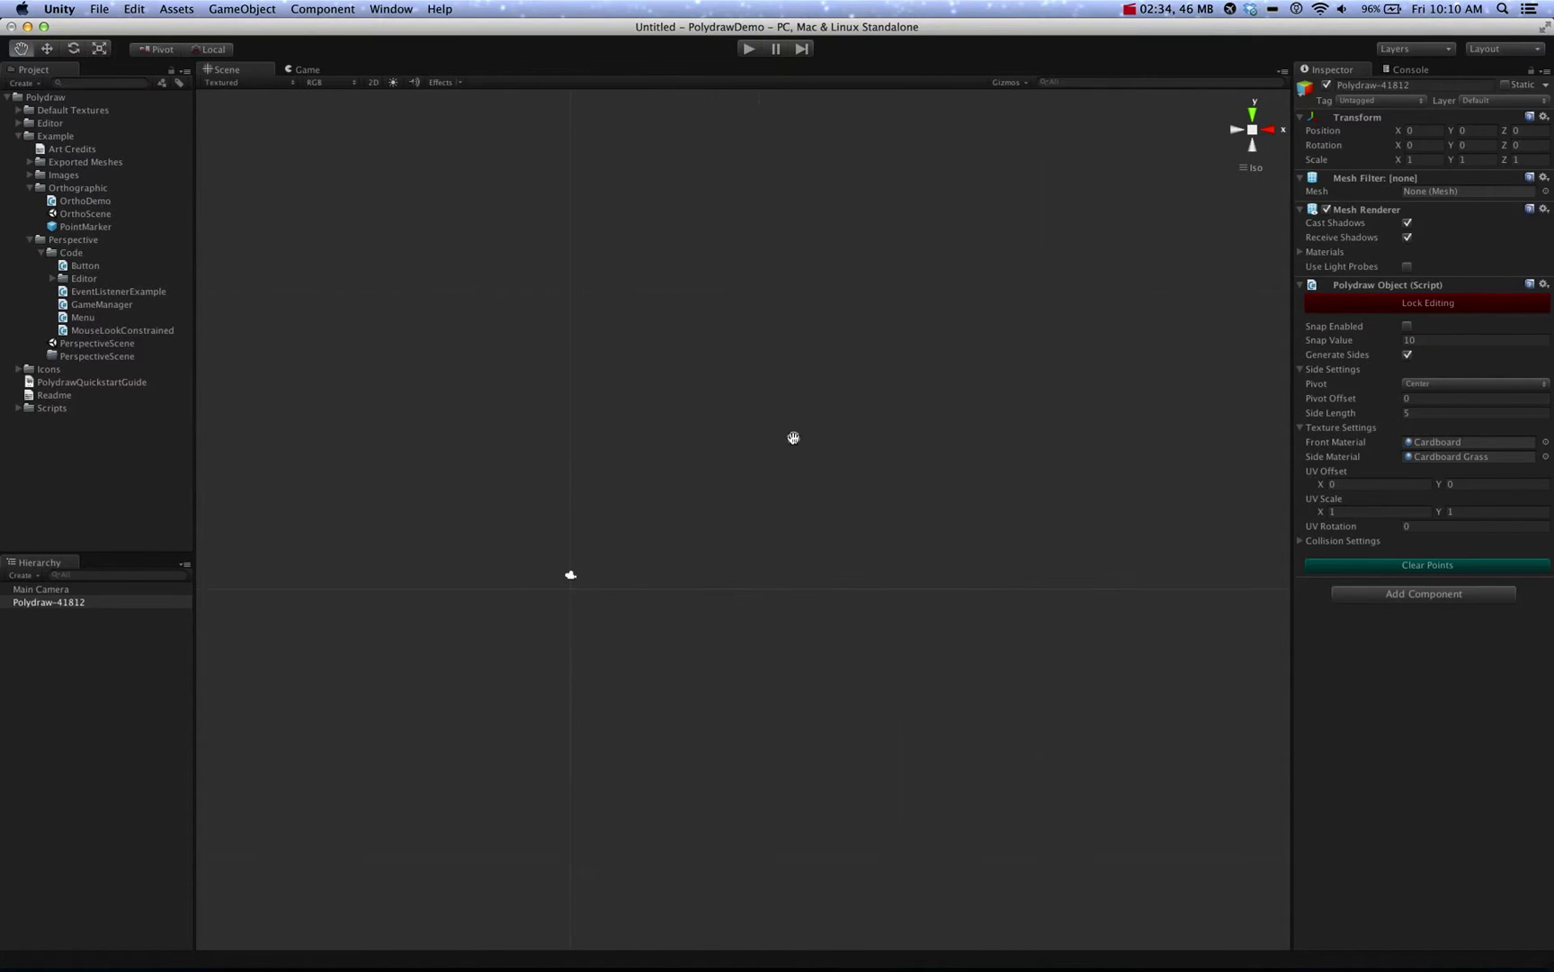
left_click(854, 384)
left_click_drag(852, 385, 838, 400)
left_click_drag(668, 408, 666, 270)
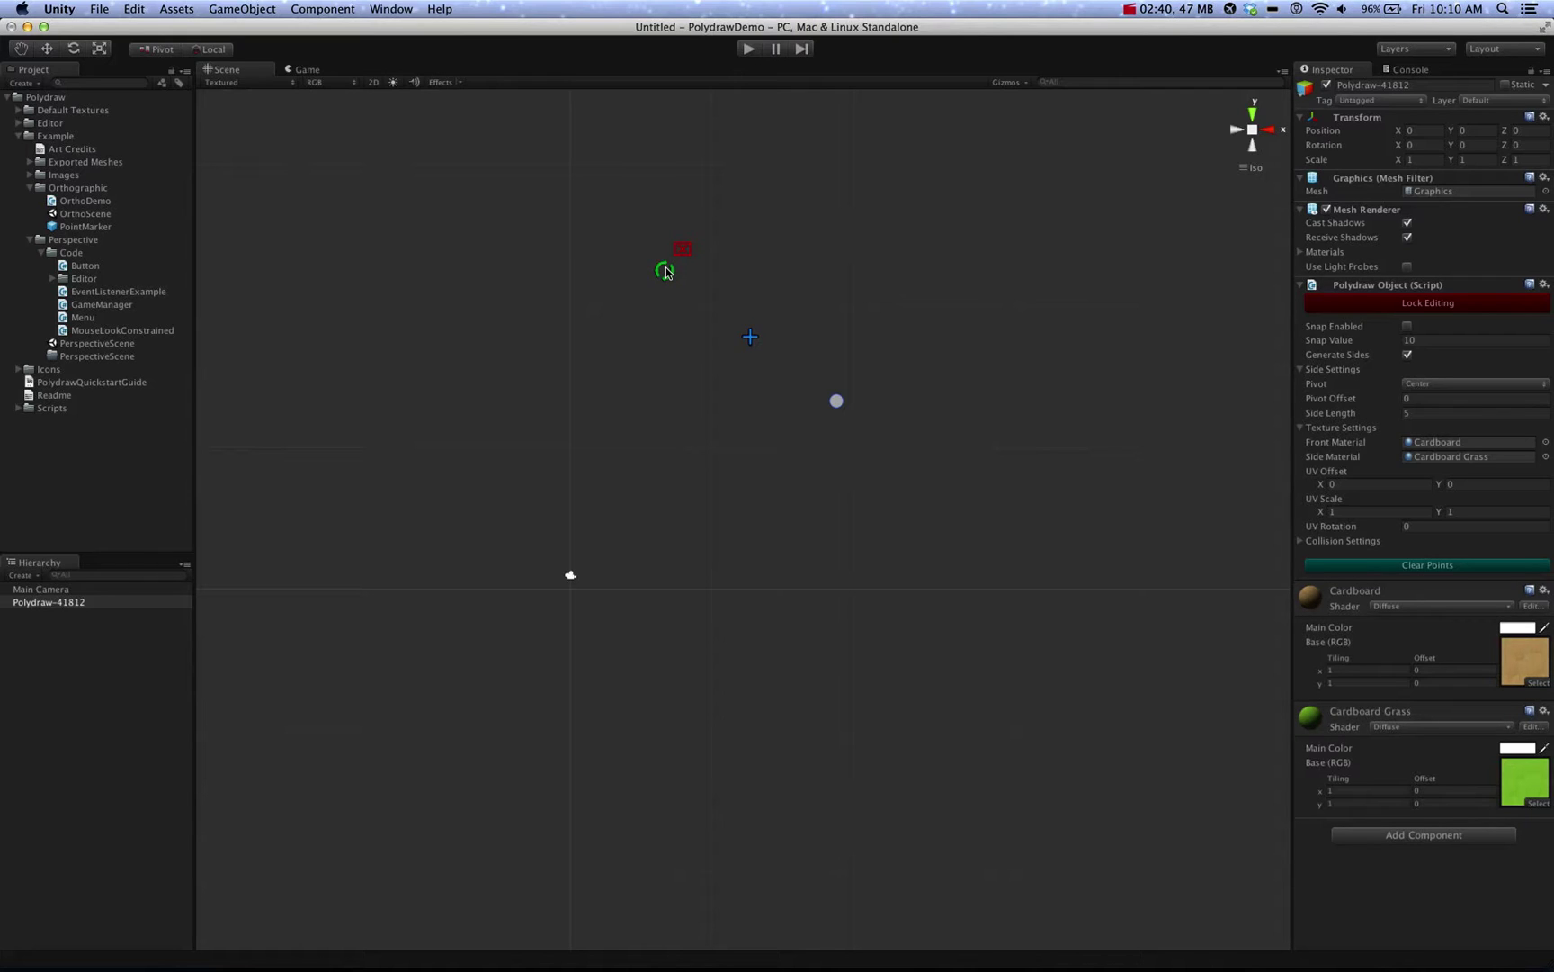
left_click(570, 350)
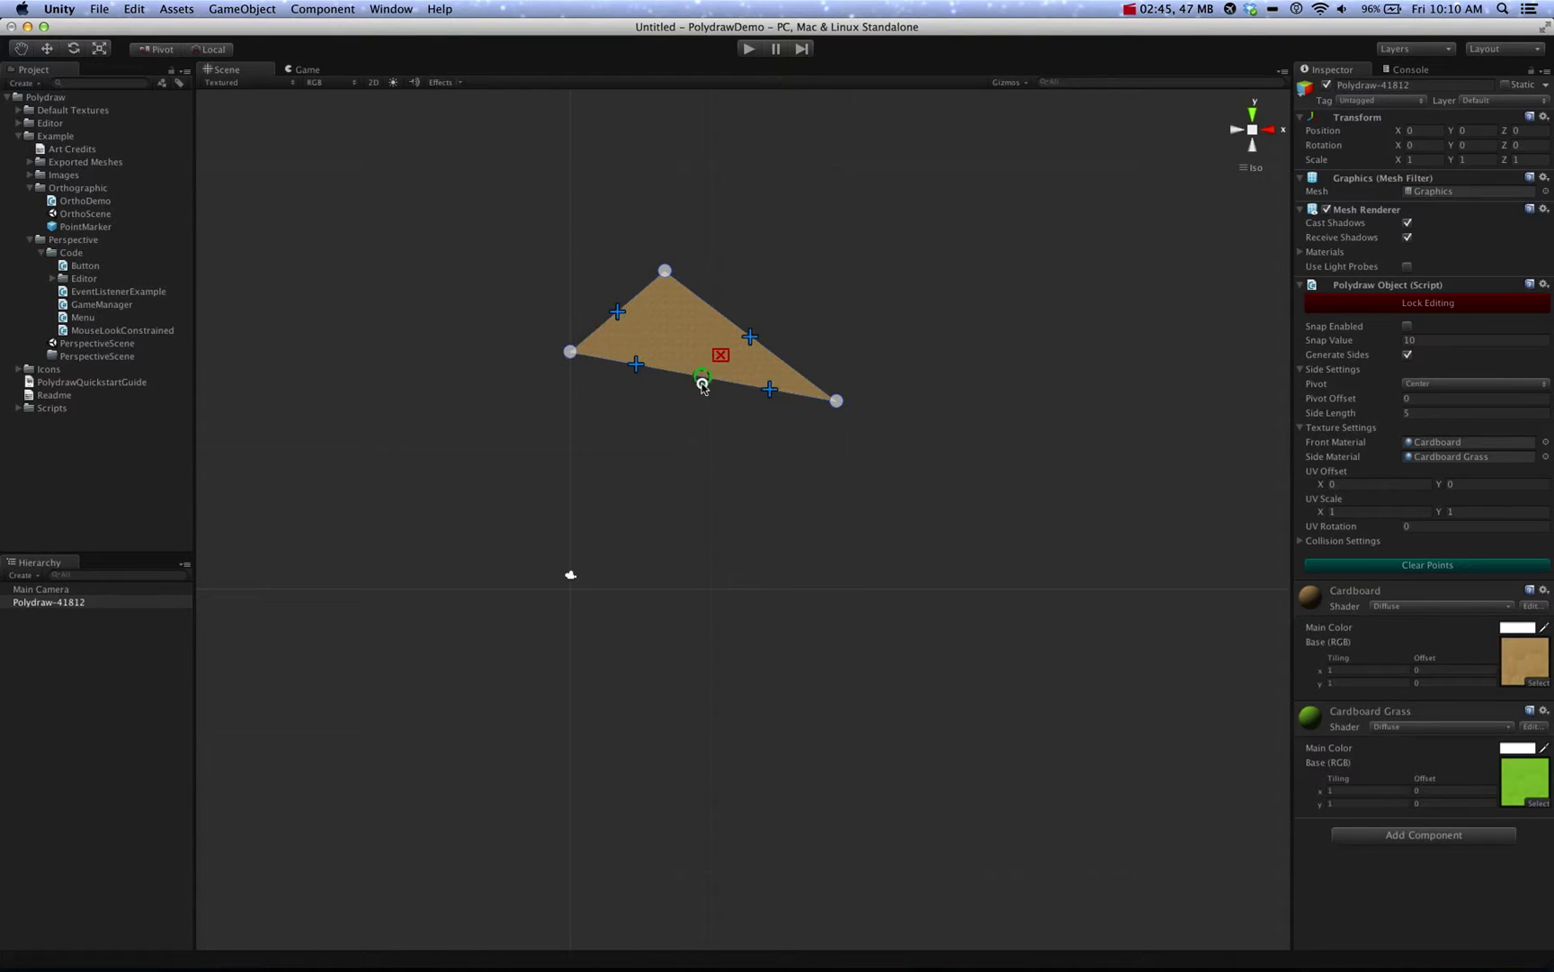
Step: Pull new points out of the bottom and left edges and reshape the corners
left_click_drag(702, 378, 525, 420)
left_click_drag(571, 351, 535, 263)
left_click_drag(667, 273, 795, 216)
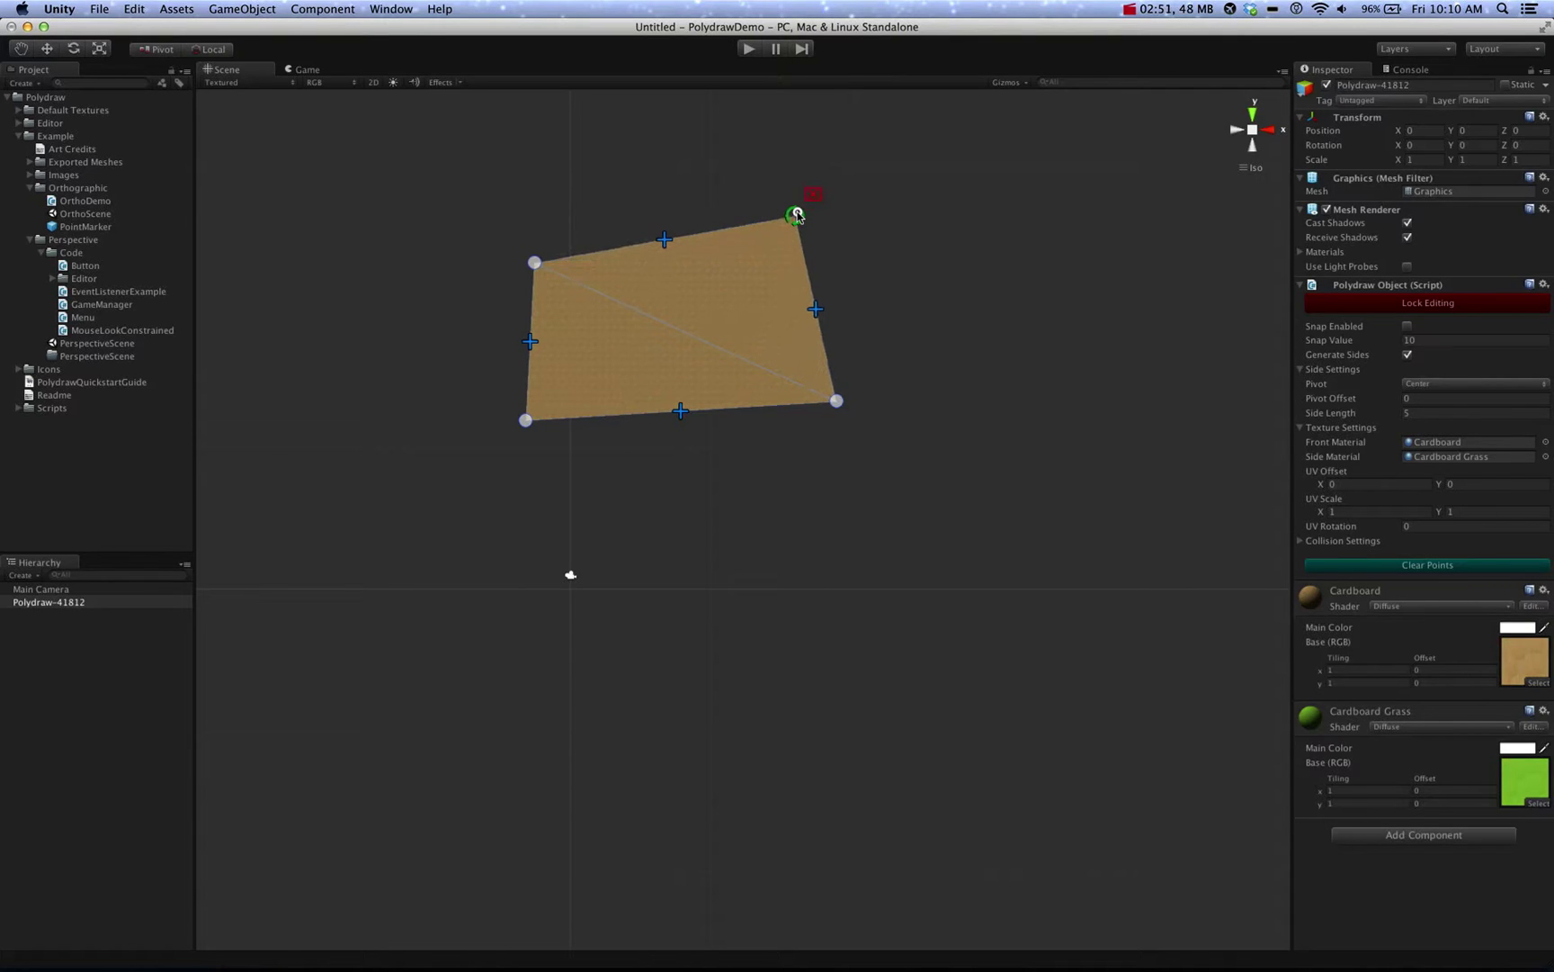
left_click_drag(838, 402, 816, 272)
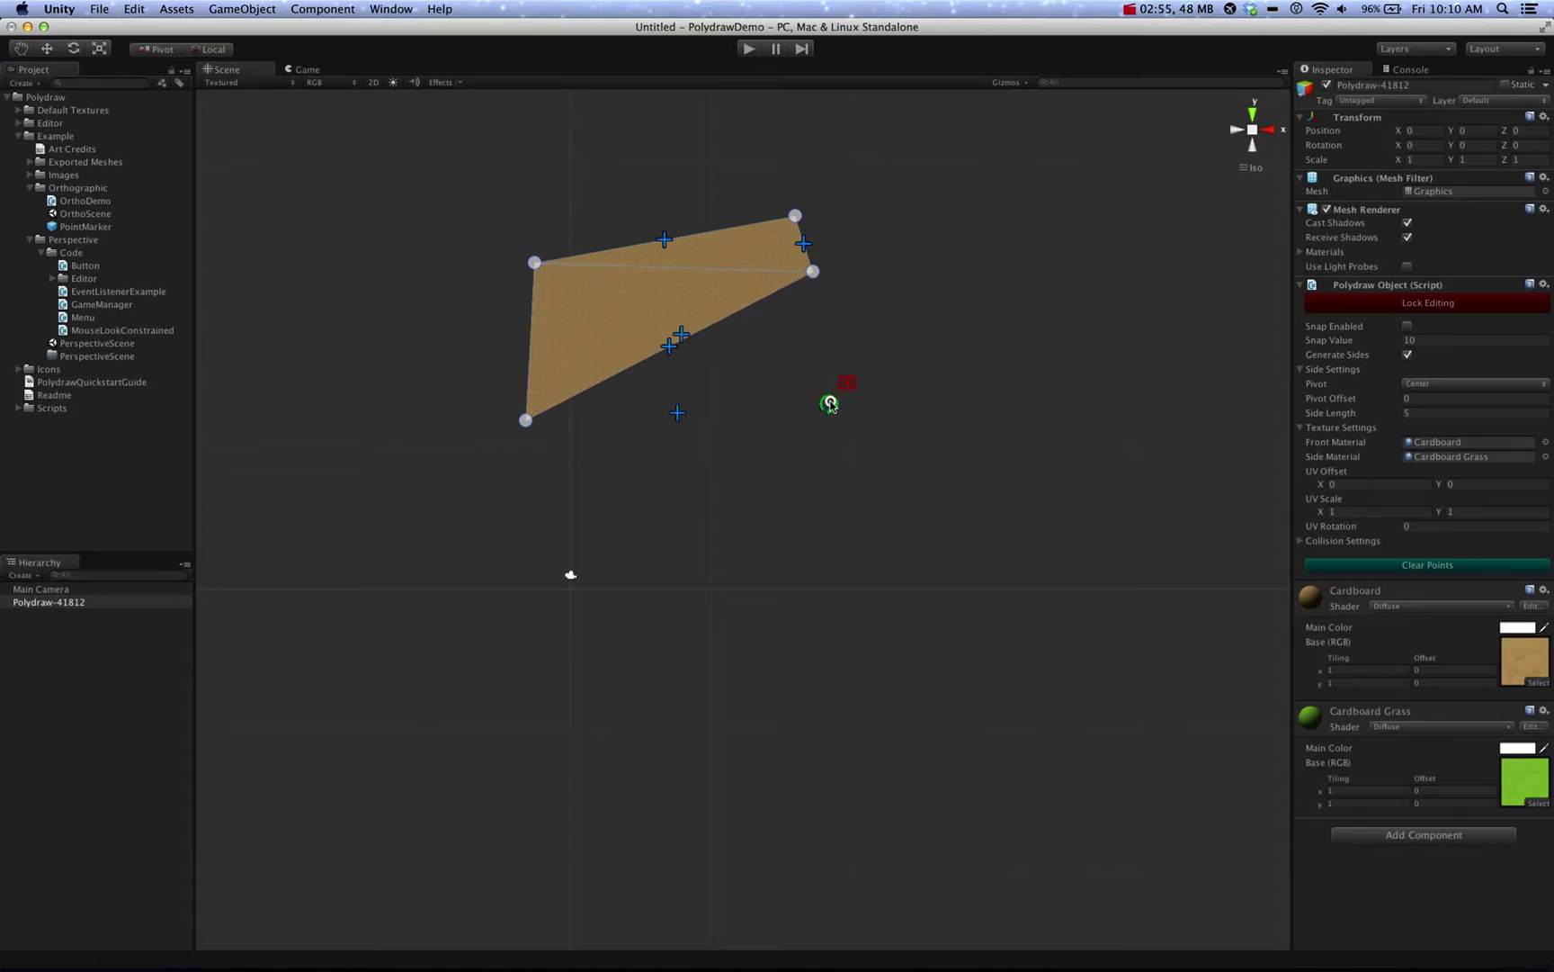
left_click_drag(529, 341, 407, 278)
left_click(360, 460)
left_click_drag(358, 463, 325, 454)
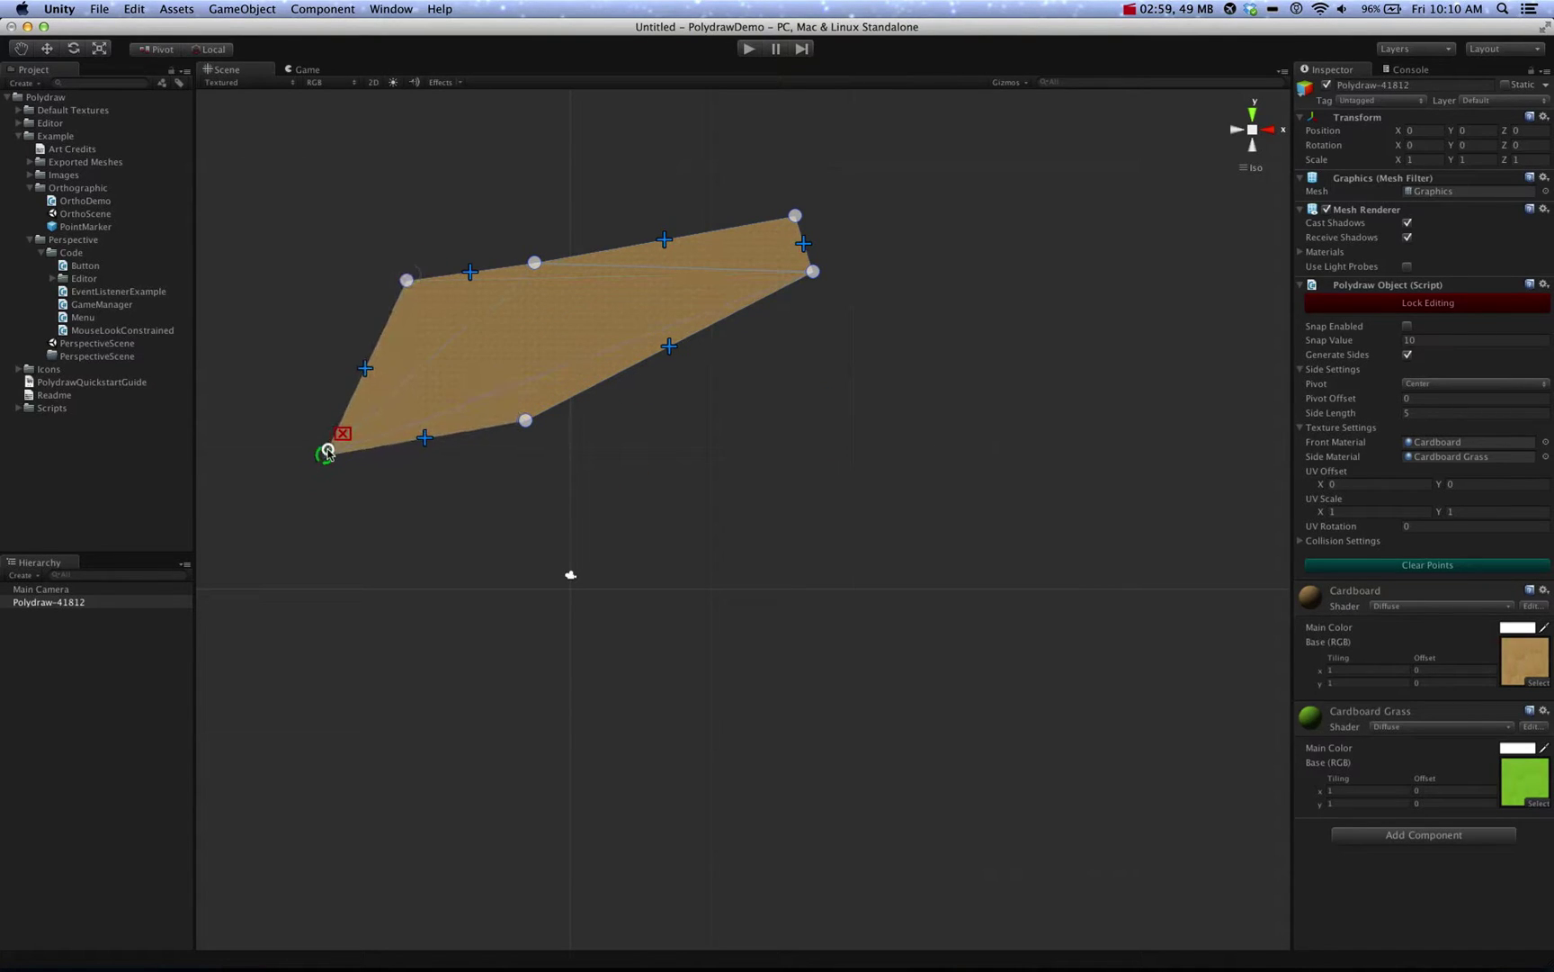
left_click_drag(423, 439, 549, 587)
Step: Add a right-edge point, push out the tip points, and delete the extra left point
left_click_drag(668, 346, 796, 365)
left_click_drag(812, 271, 945, 220)
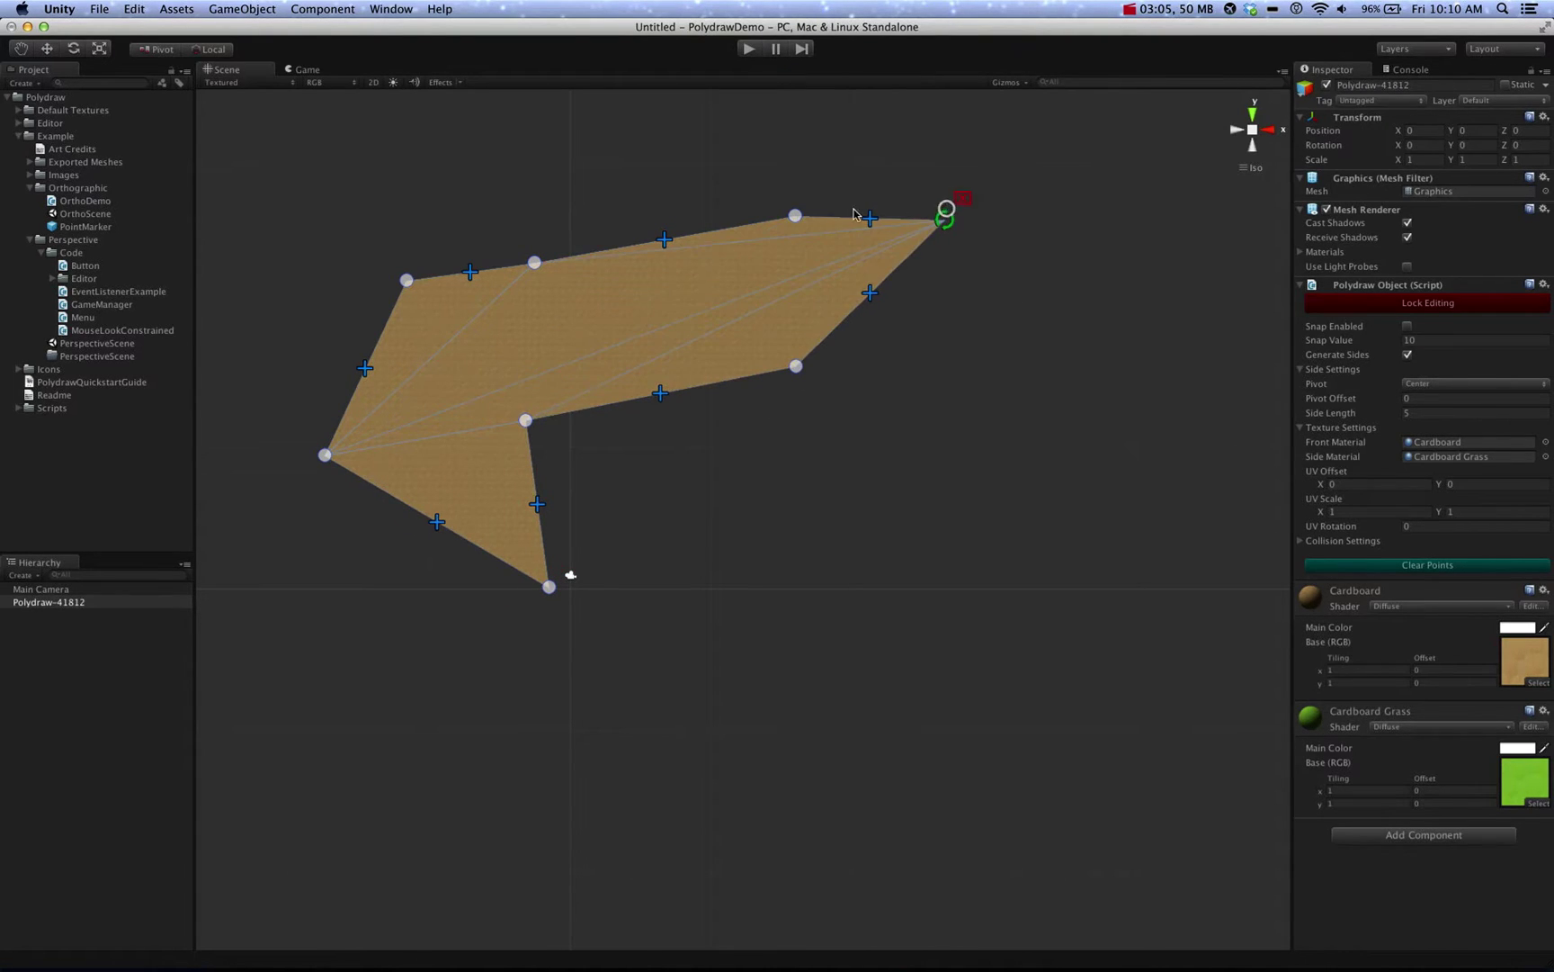
left_click_drag(739, 241, 659, 203)
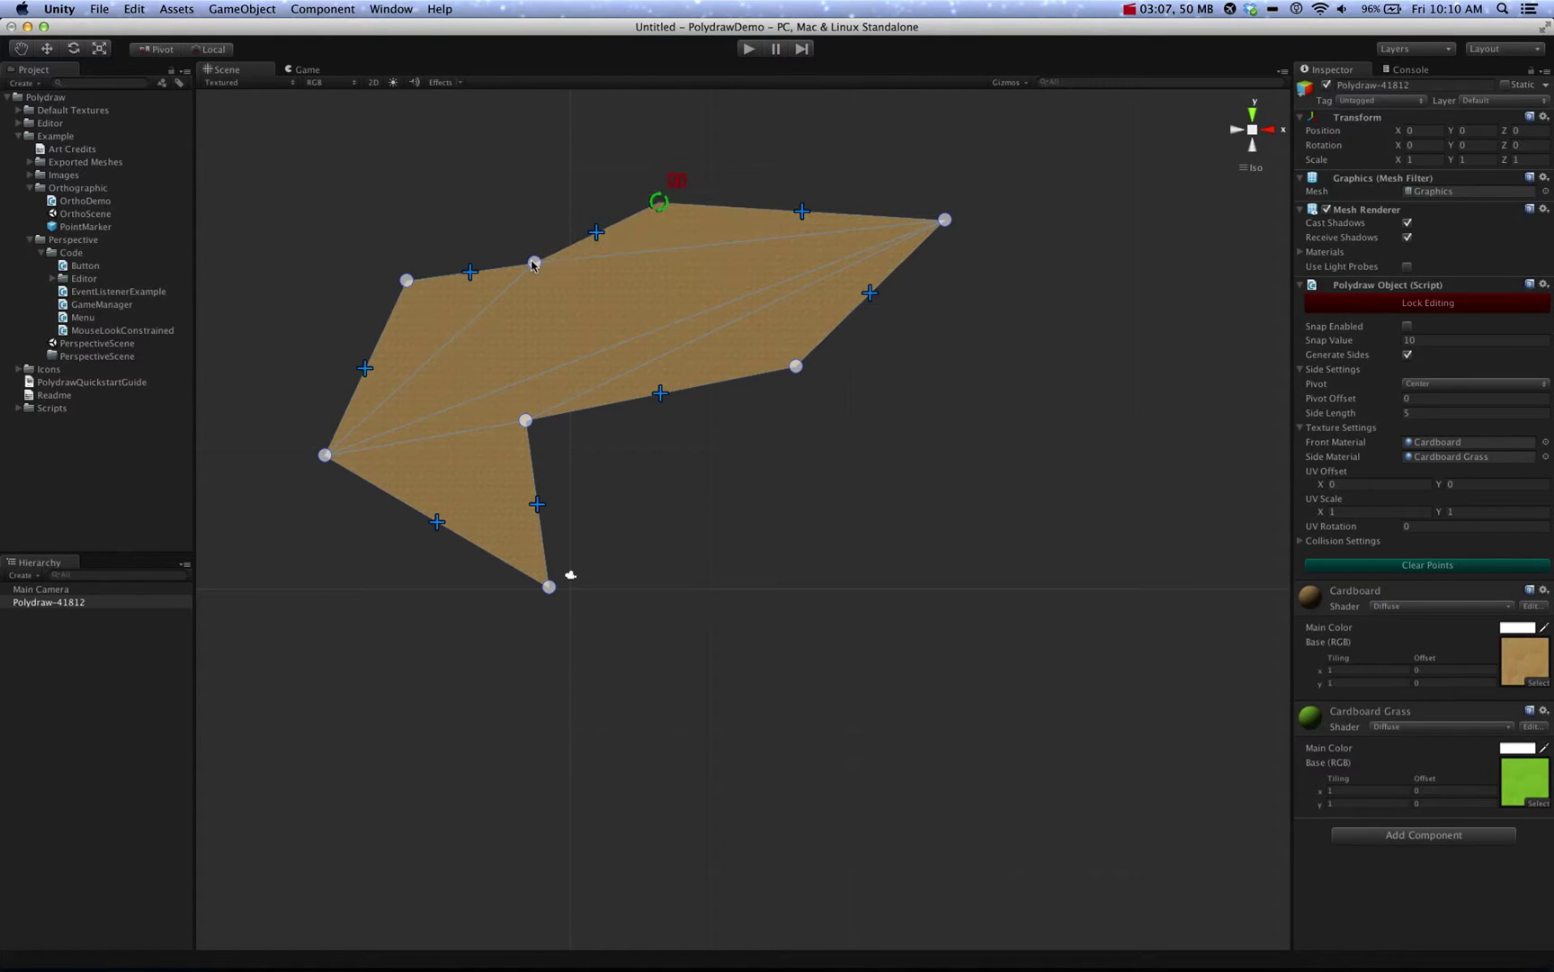
left_click_drag(534, 262, 449, 172)
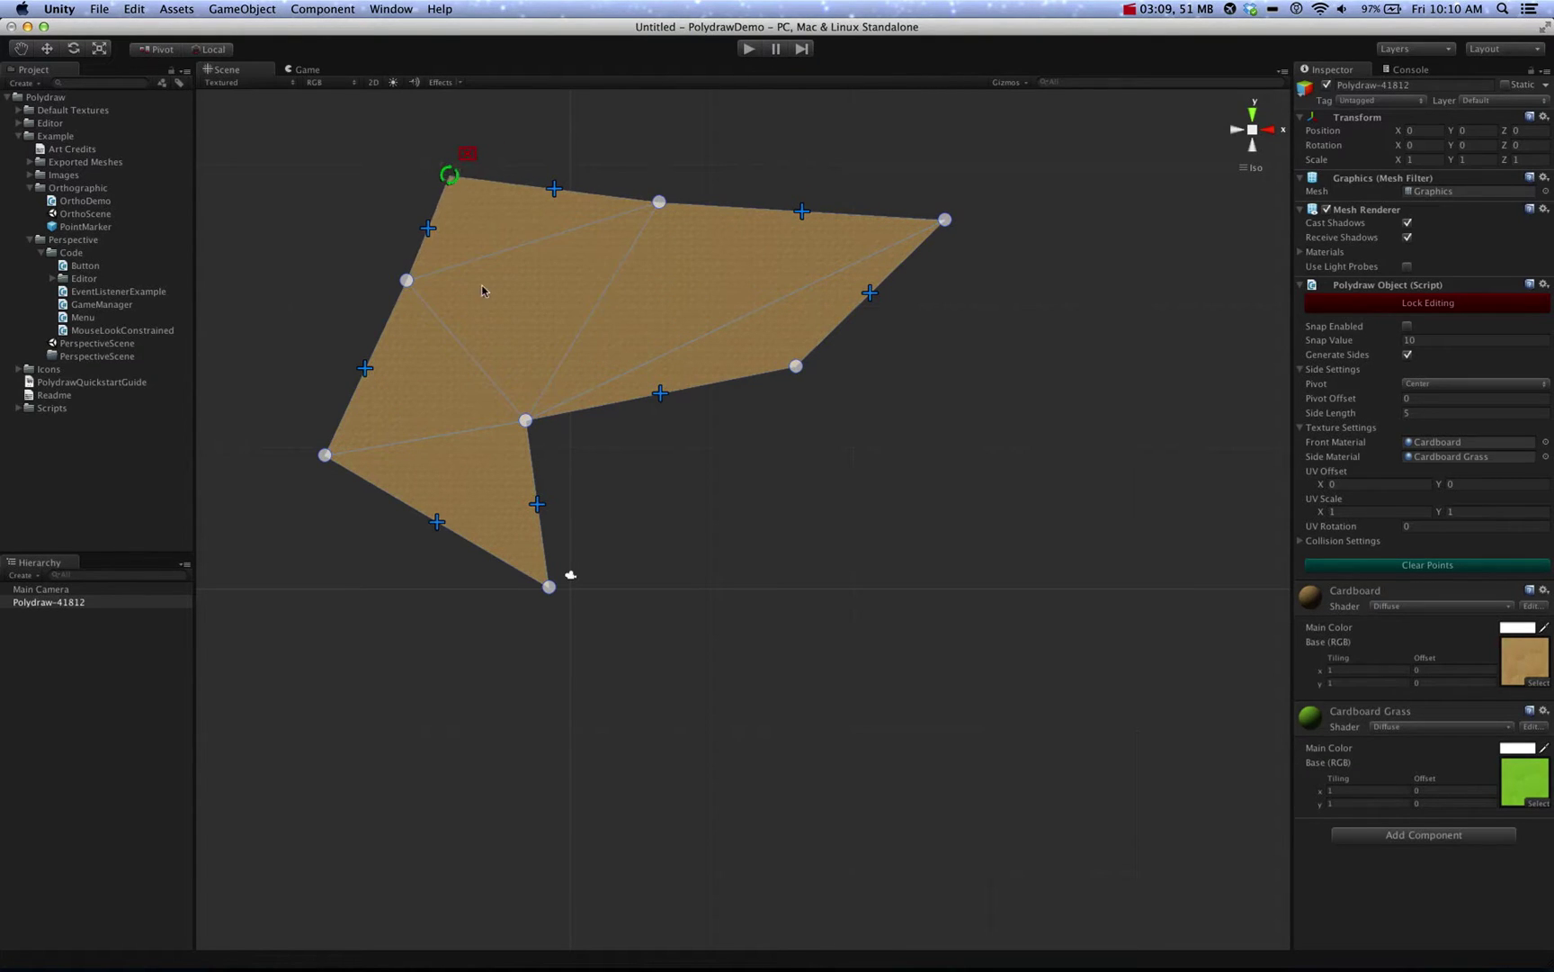
left_click_drag(406, 286, 339, 261)
left_click(338, 261)
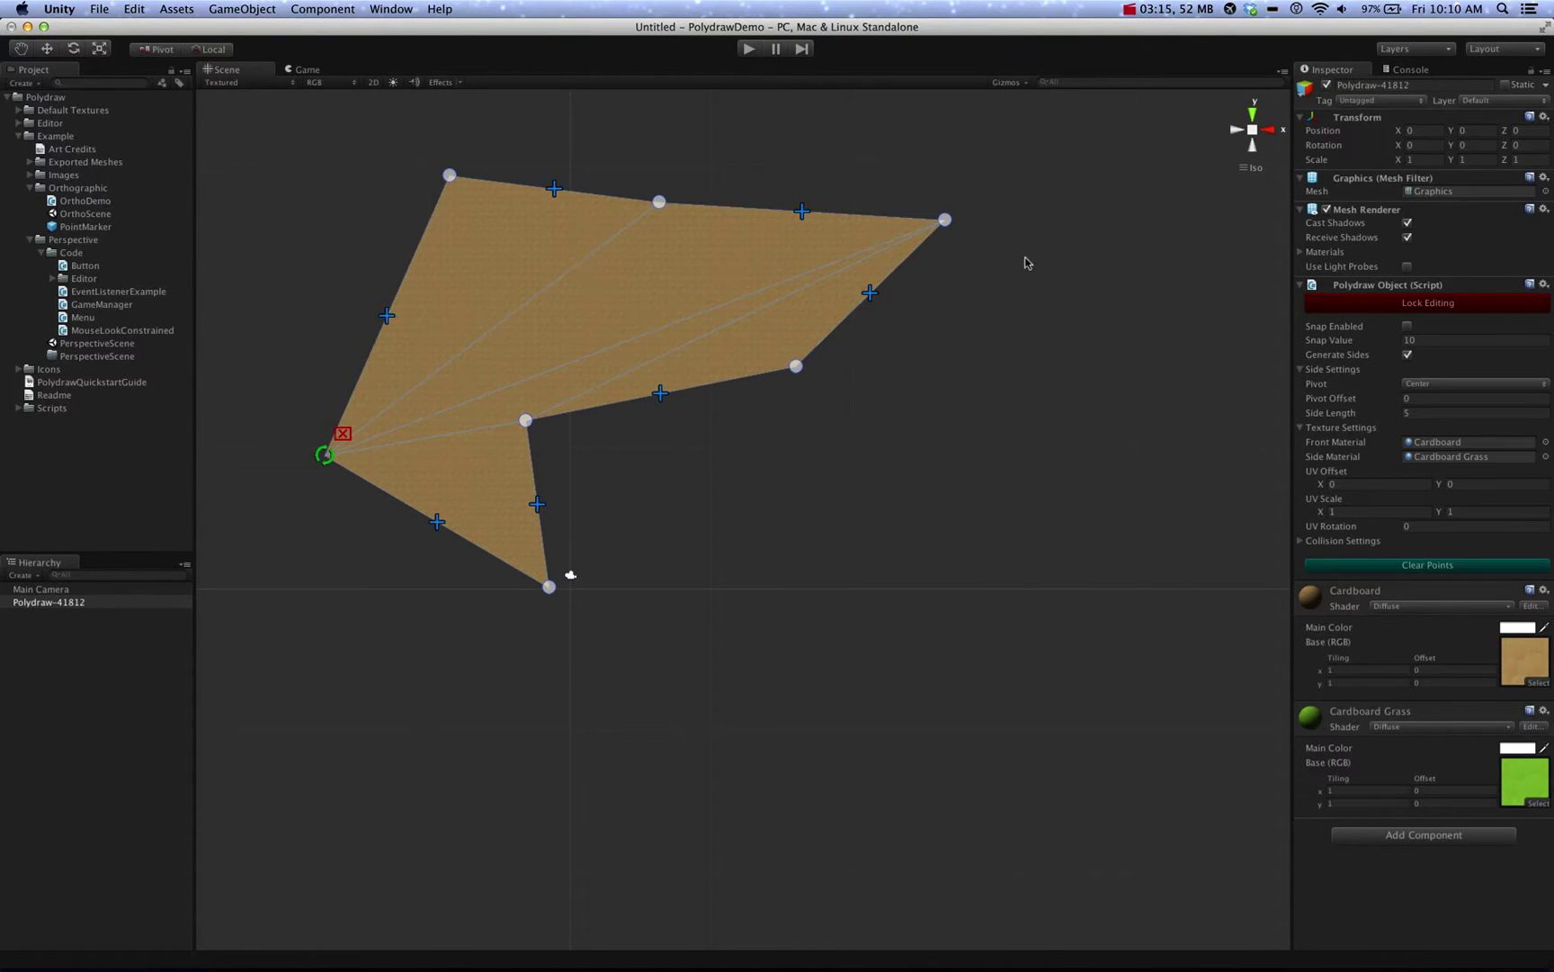
left_click_drag(804, 363, 980, 429)
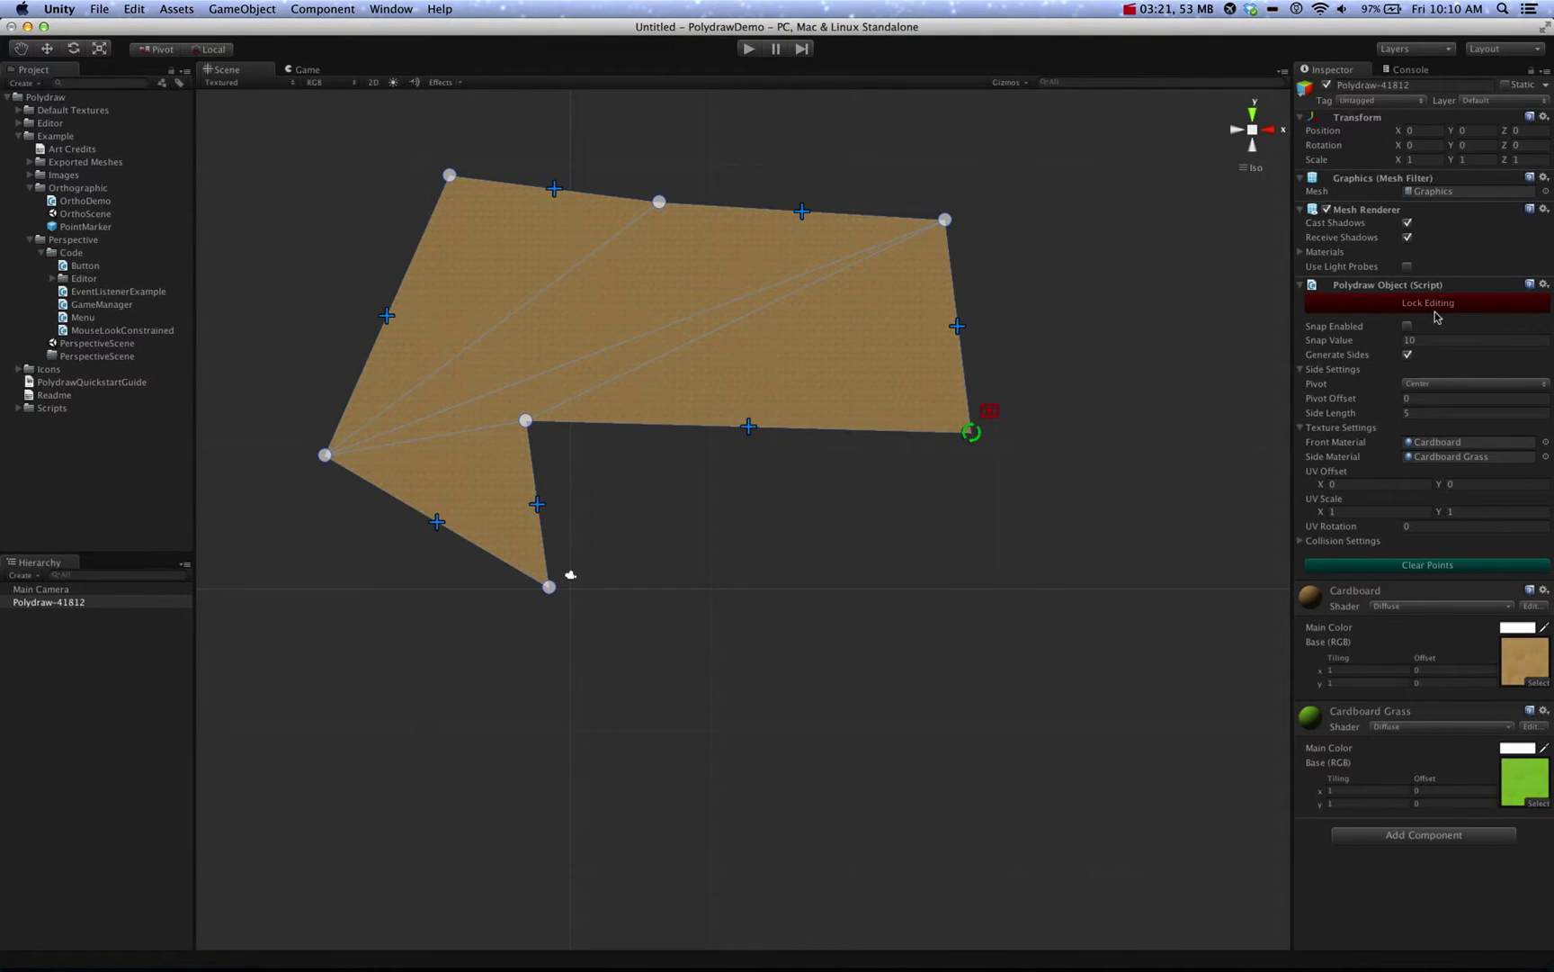
Step: Lock editing to build the extruded mesh, then view its Cardboard Grass sides in perspective
left_click(1434, 311)
left_click(1248, 168)
left_click_drag(1169, 288, 644, 465, "alt")
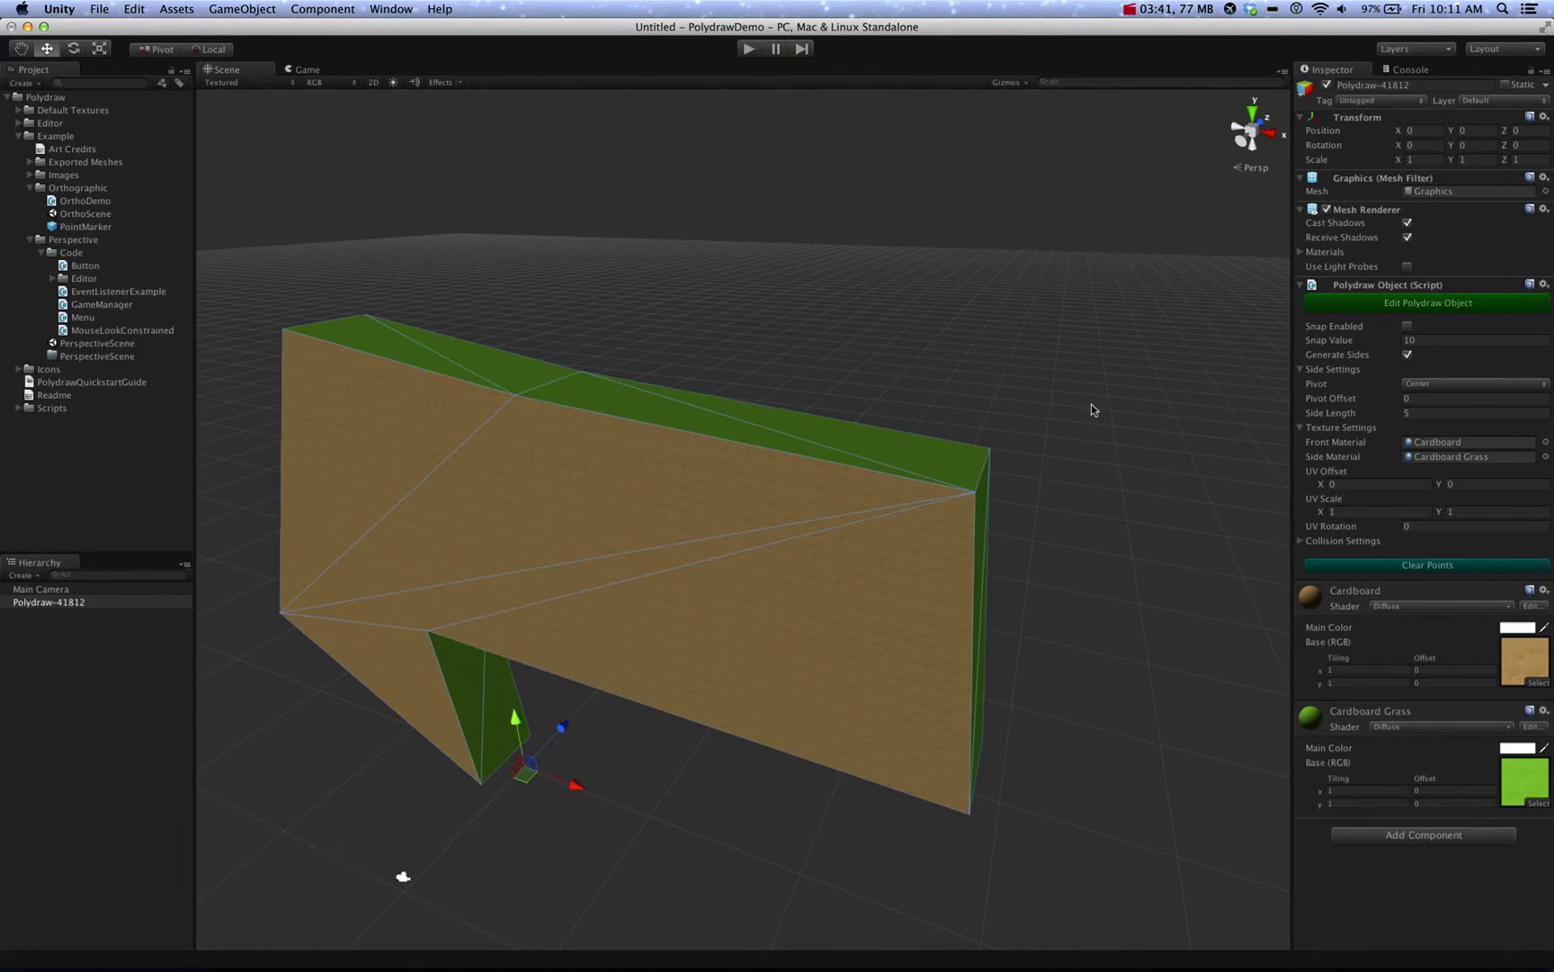
scroll(1093, 409, "down", 2)
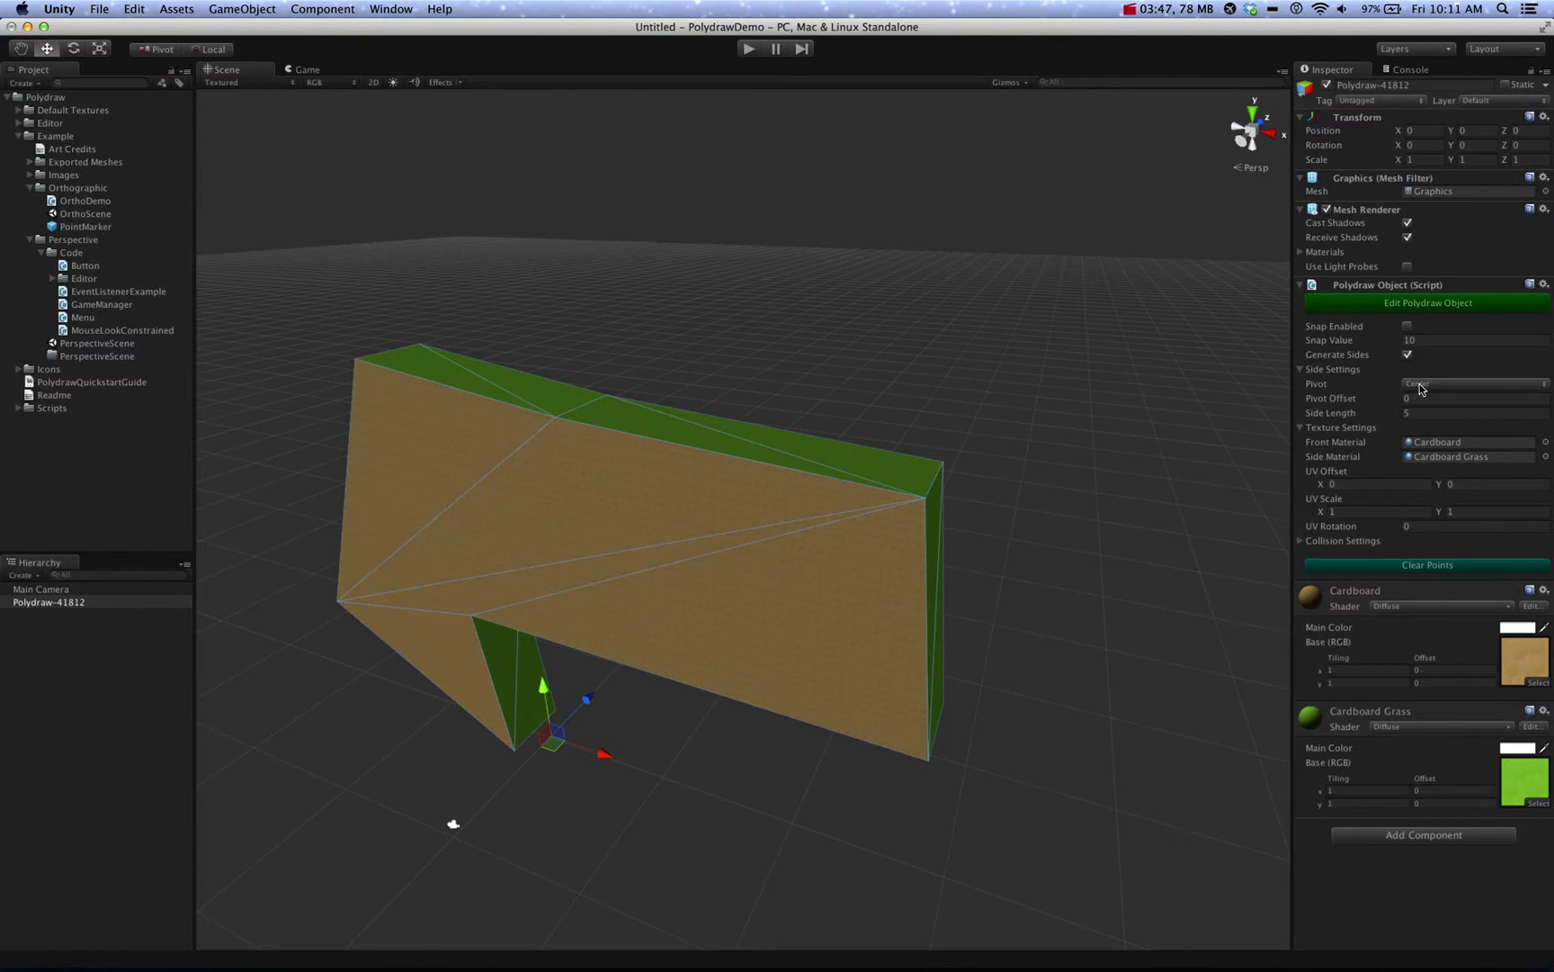
Step: Switch to an orthographic right-side view, centre the shape, and raise the arrow mesh upward
left_click(1247, 168)
left_click(1269, 133)
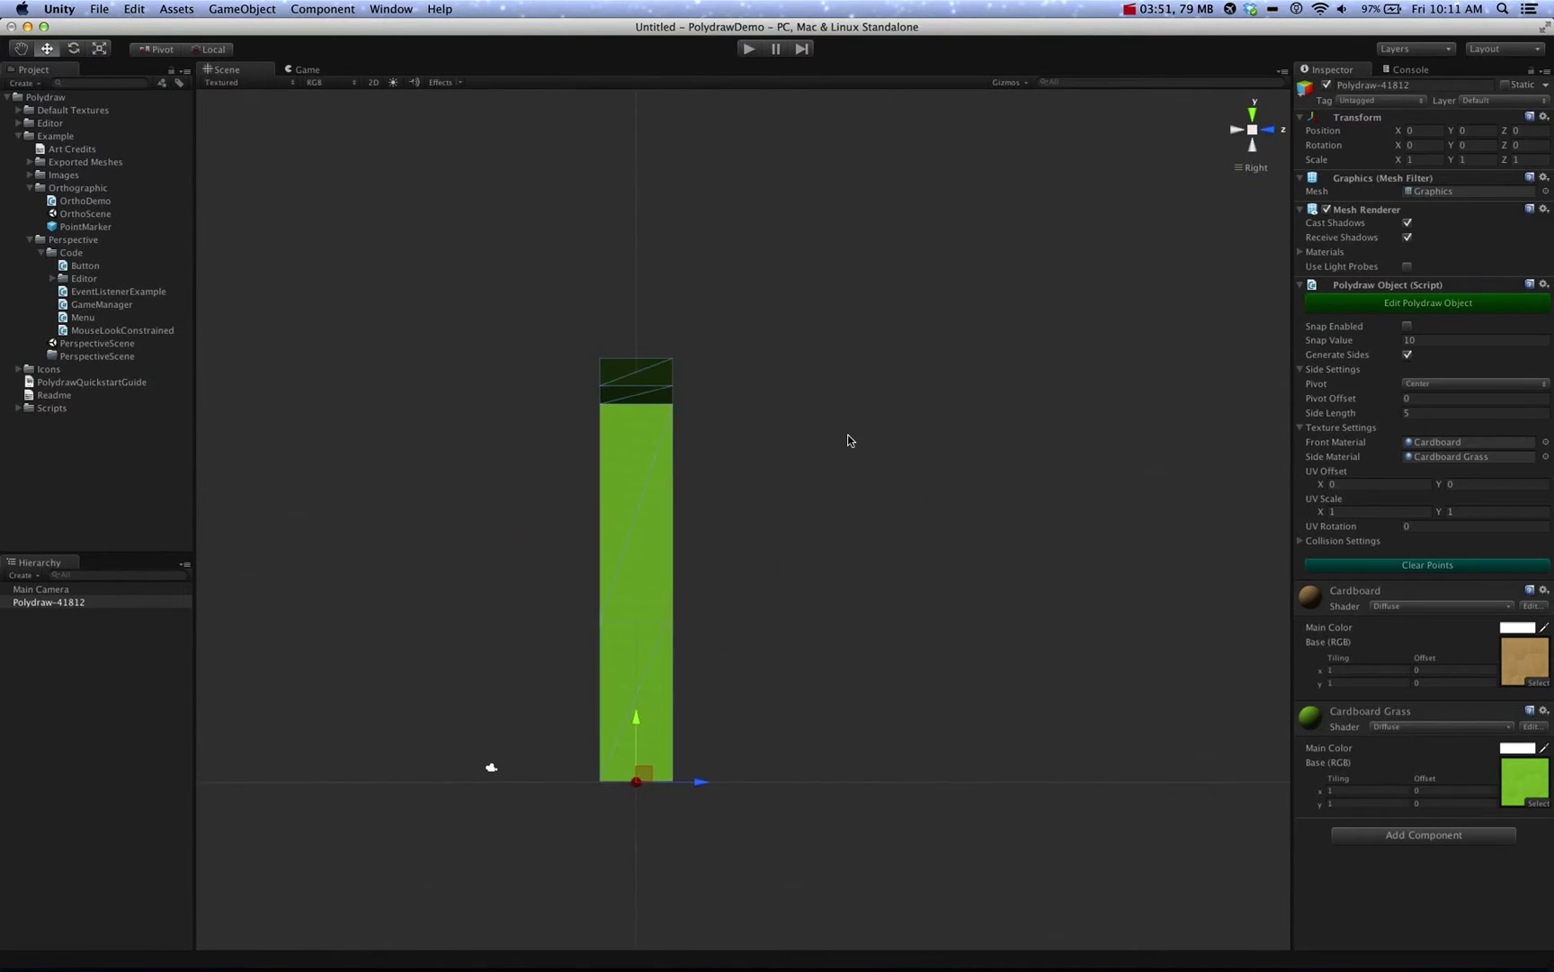
scroll(849, 441, "up", 3)
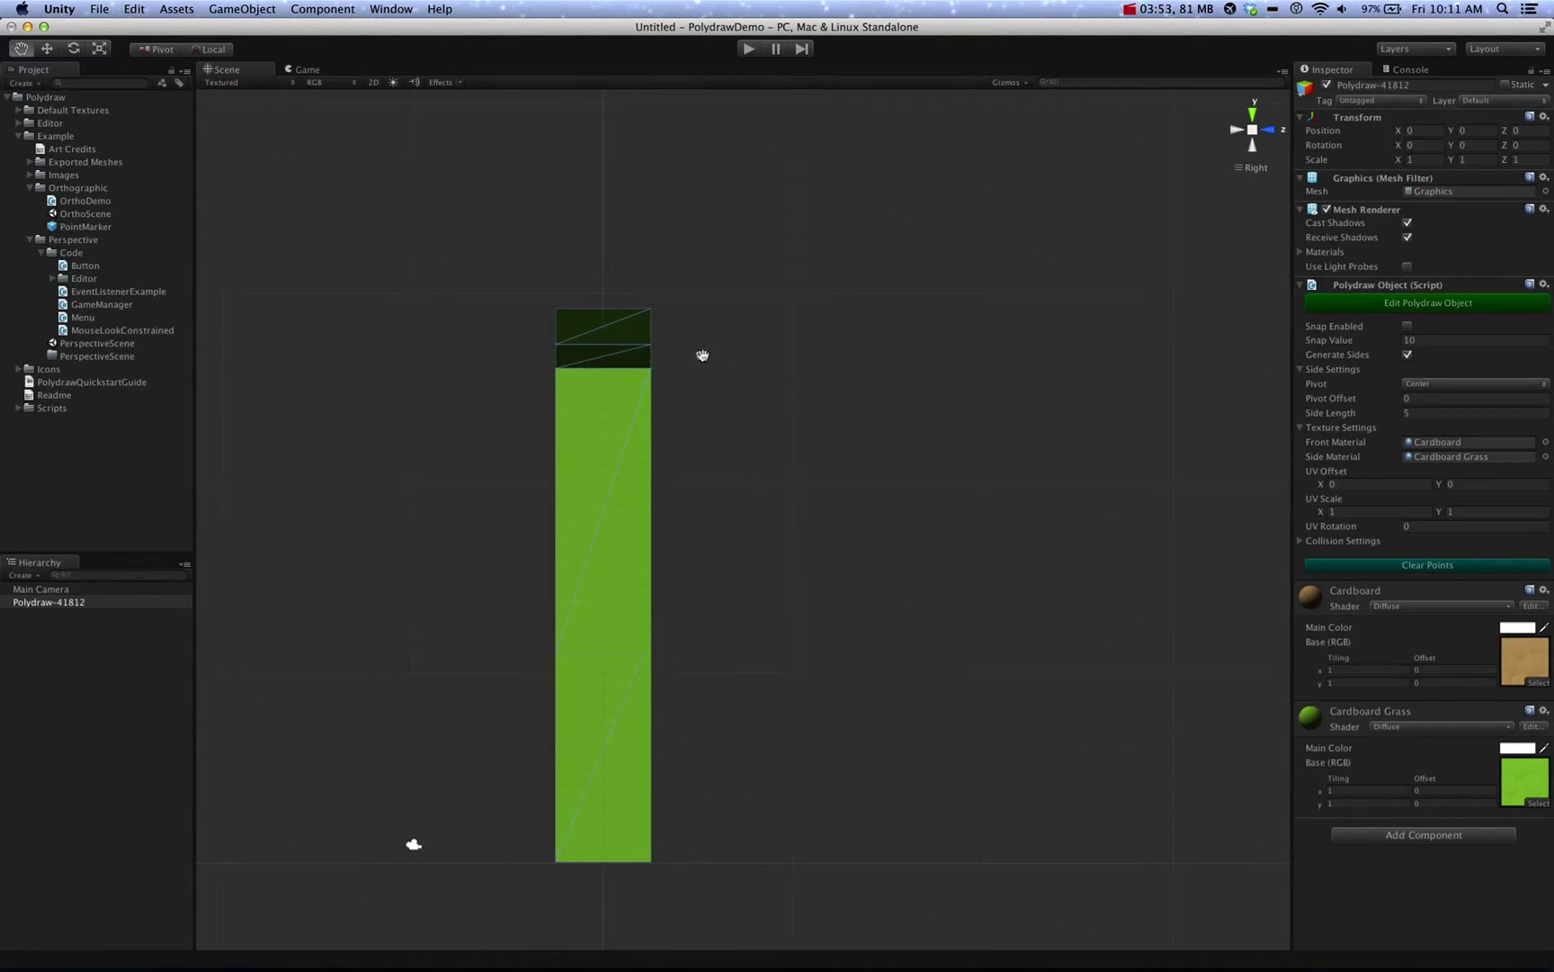
middle_click_drag(701, 353, 833, 303)
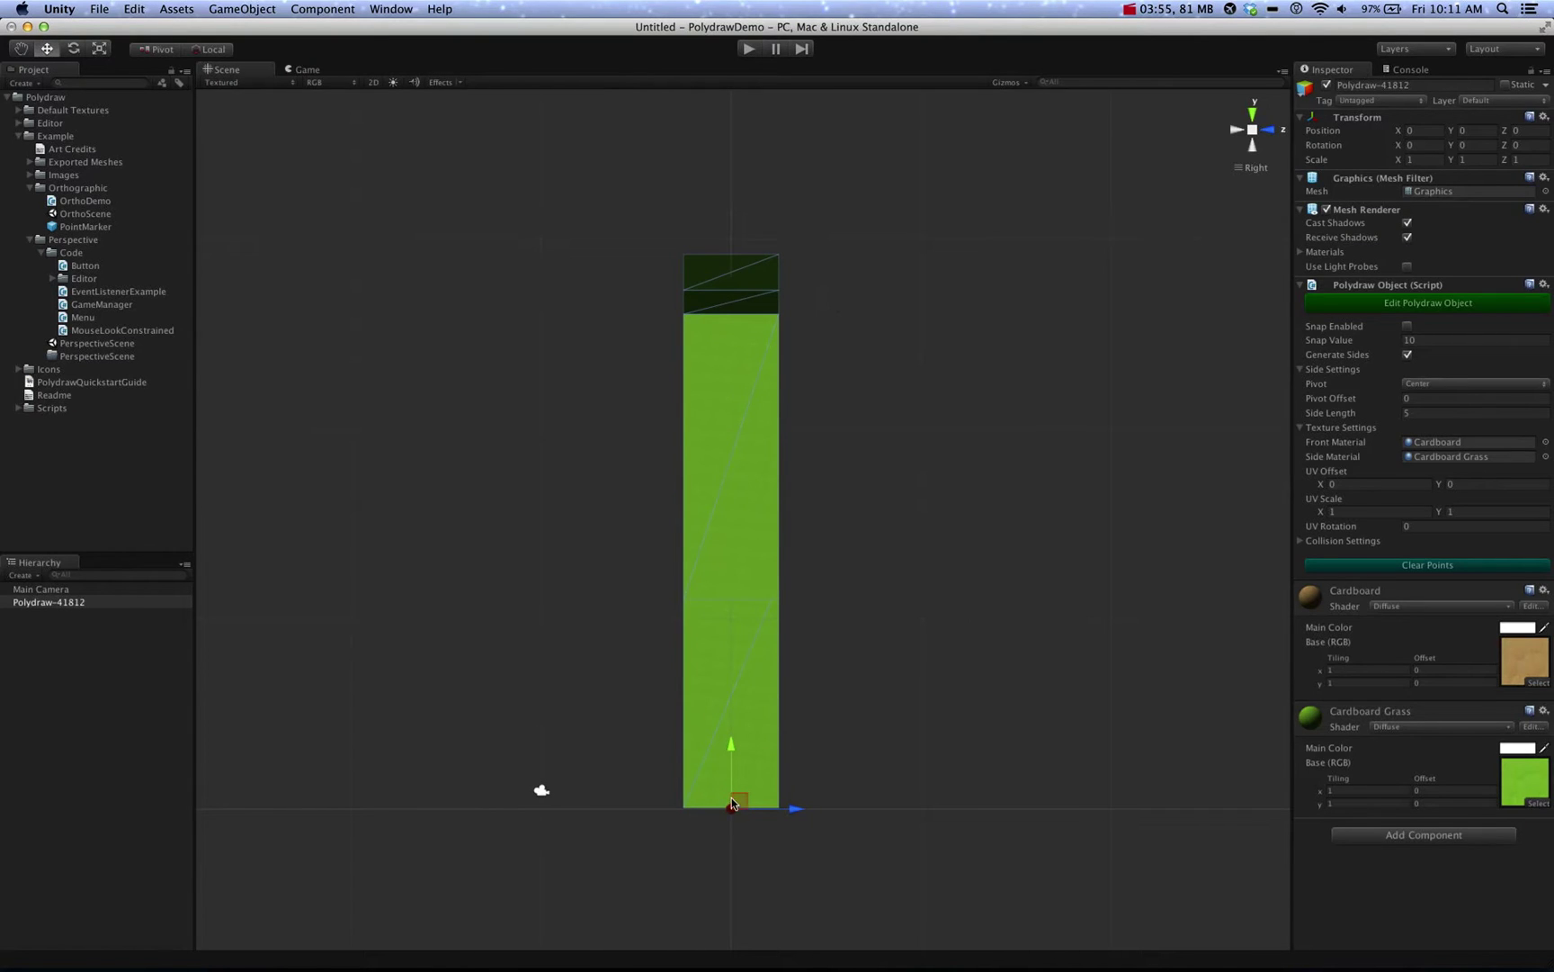
left_click_drag(739, 800, 739, 725)
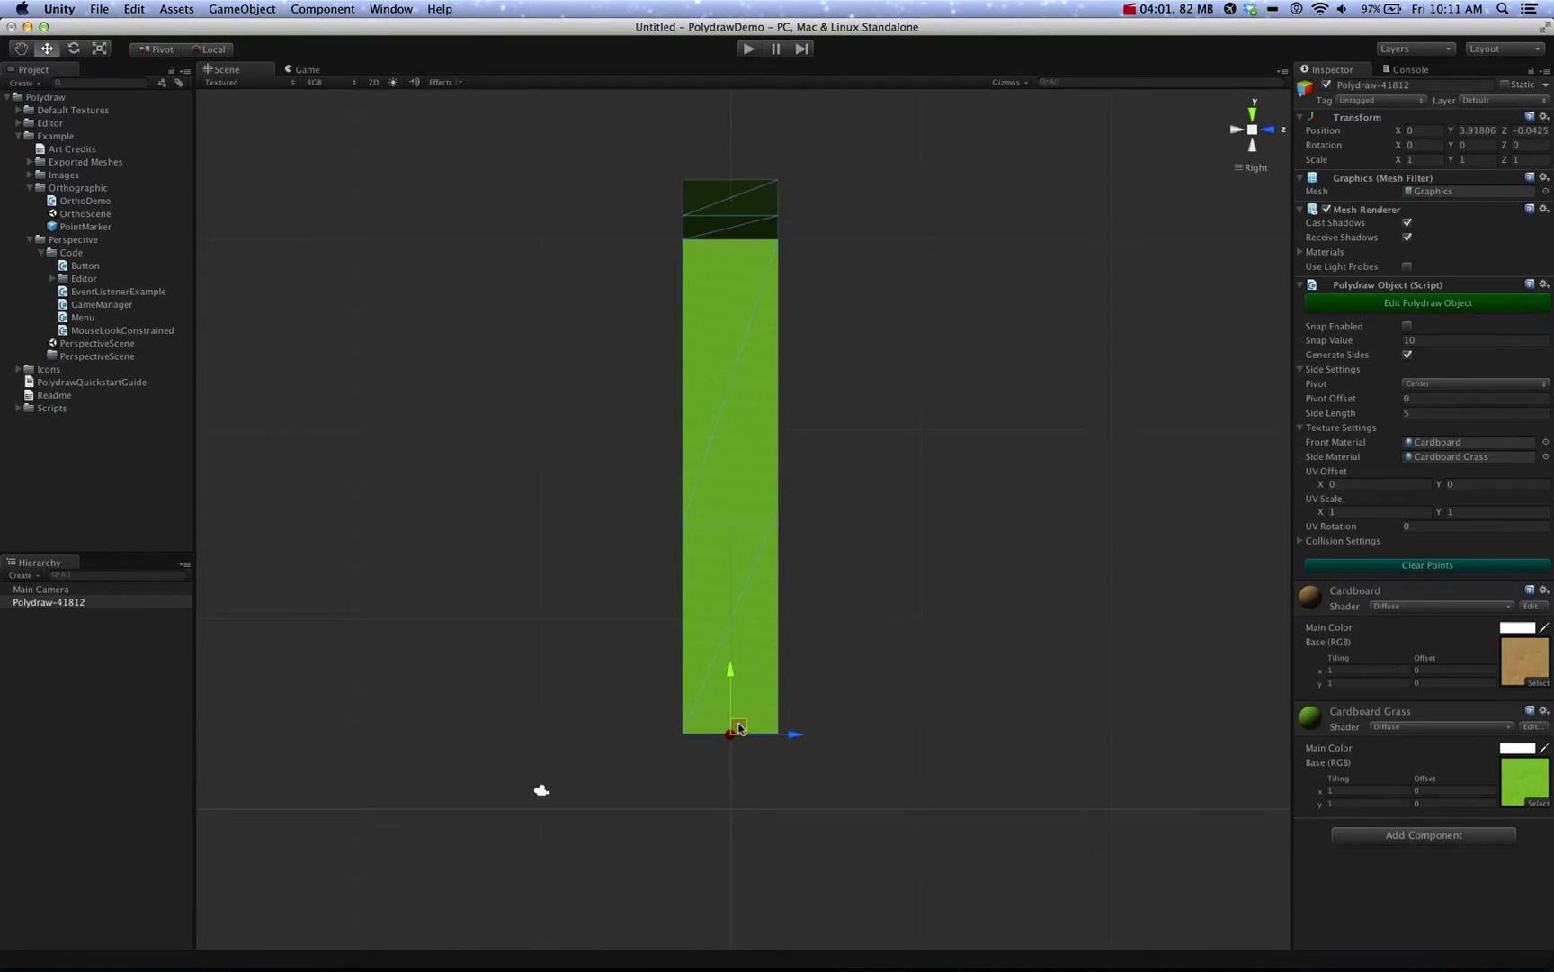
Step: Try the Back and Front side pivots, then return the sides to Center
left_click(1421, 384)
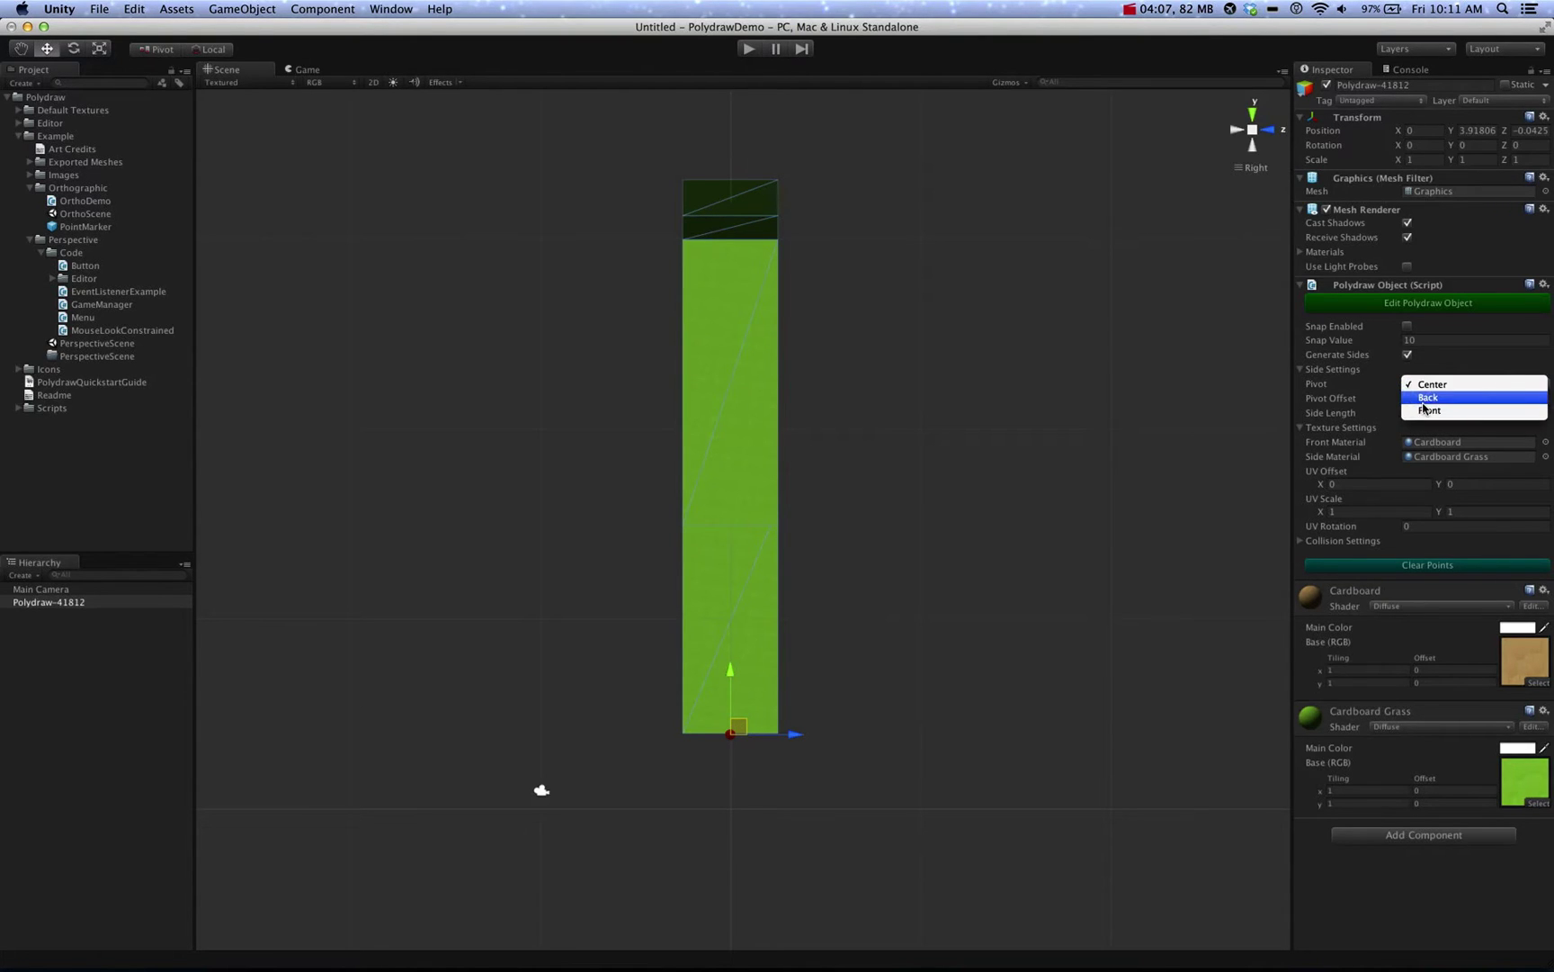
left_click(1423, 399)
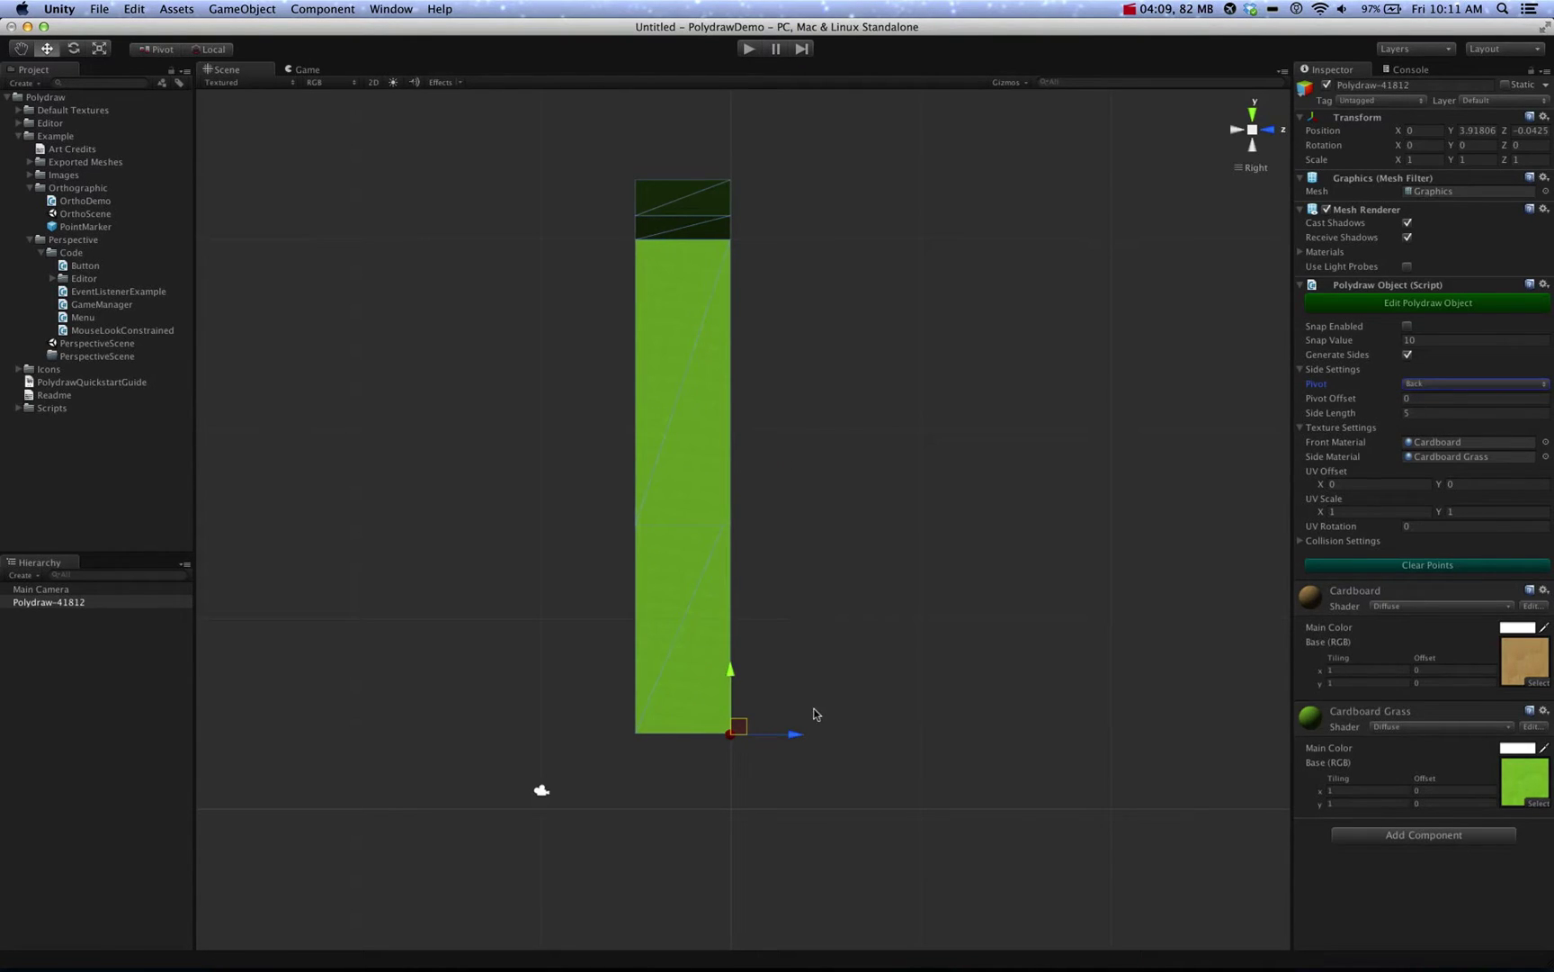
left_click(1445, 380)
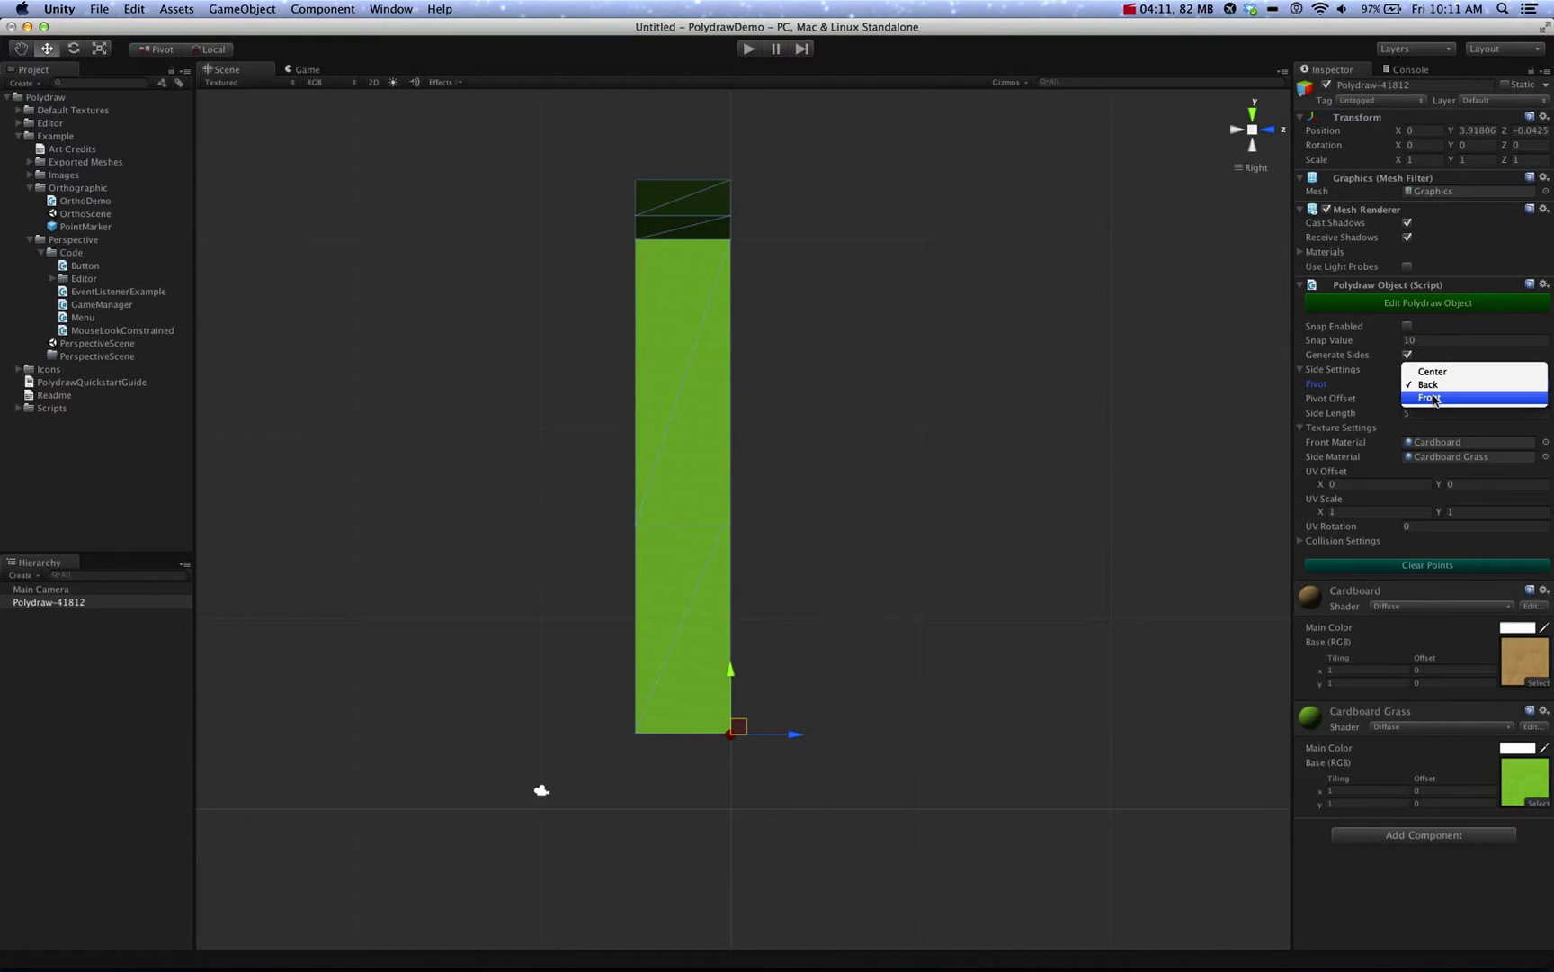
left_click(1433, 396)
left_click(1434, 384)
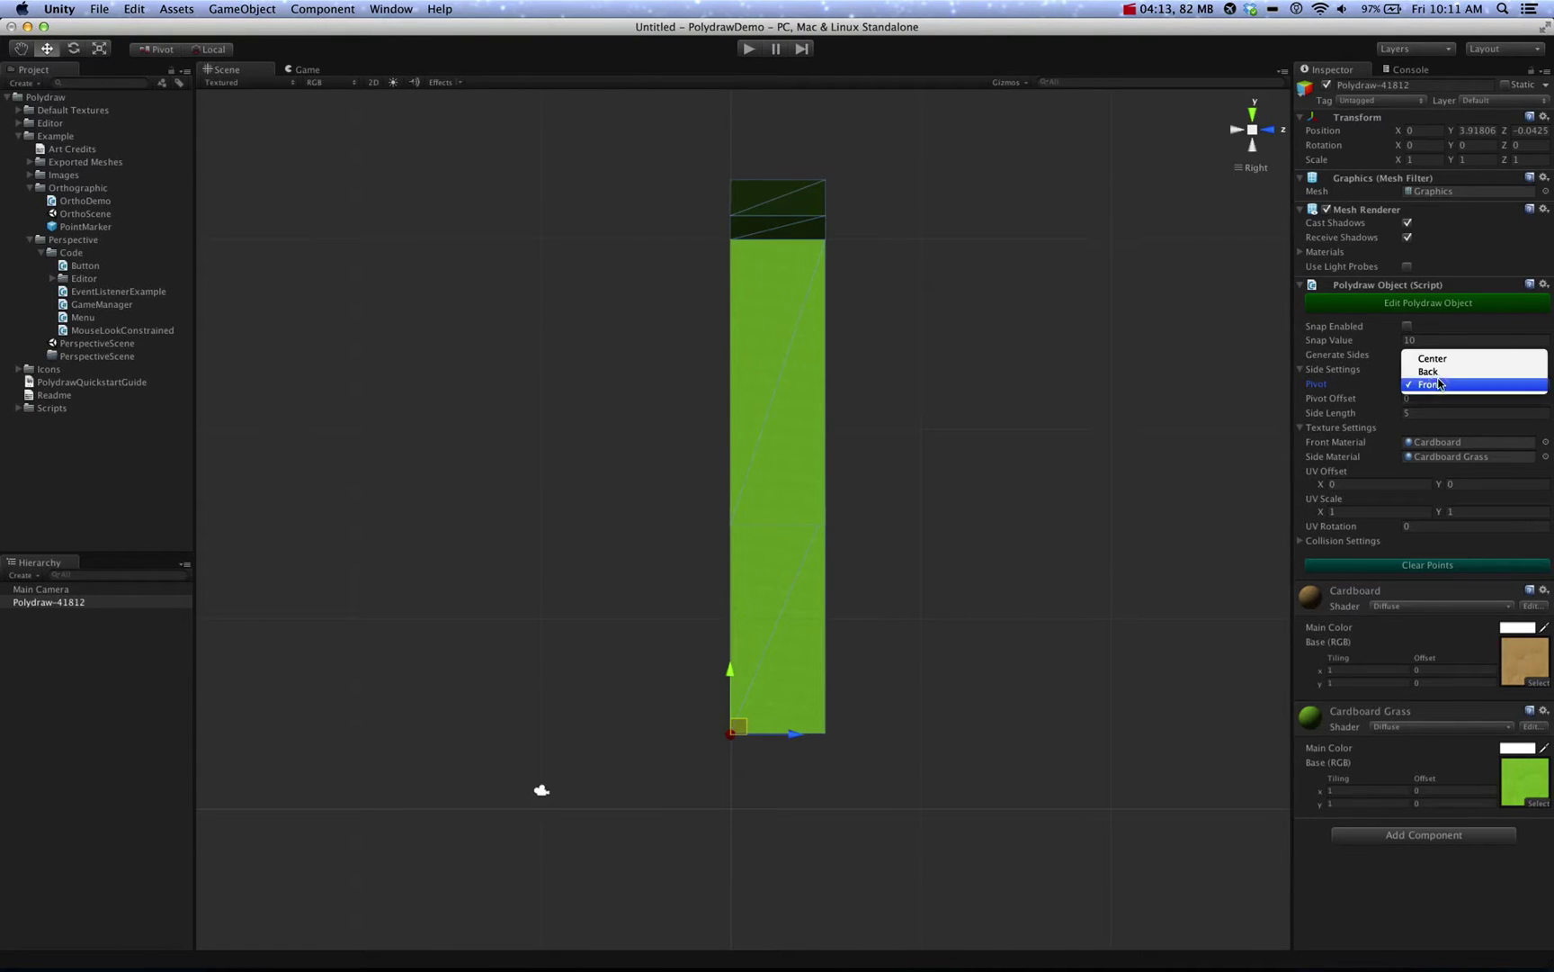
left_click(1438, 359)
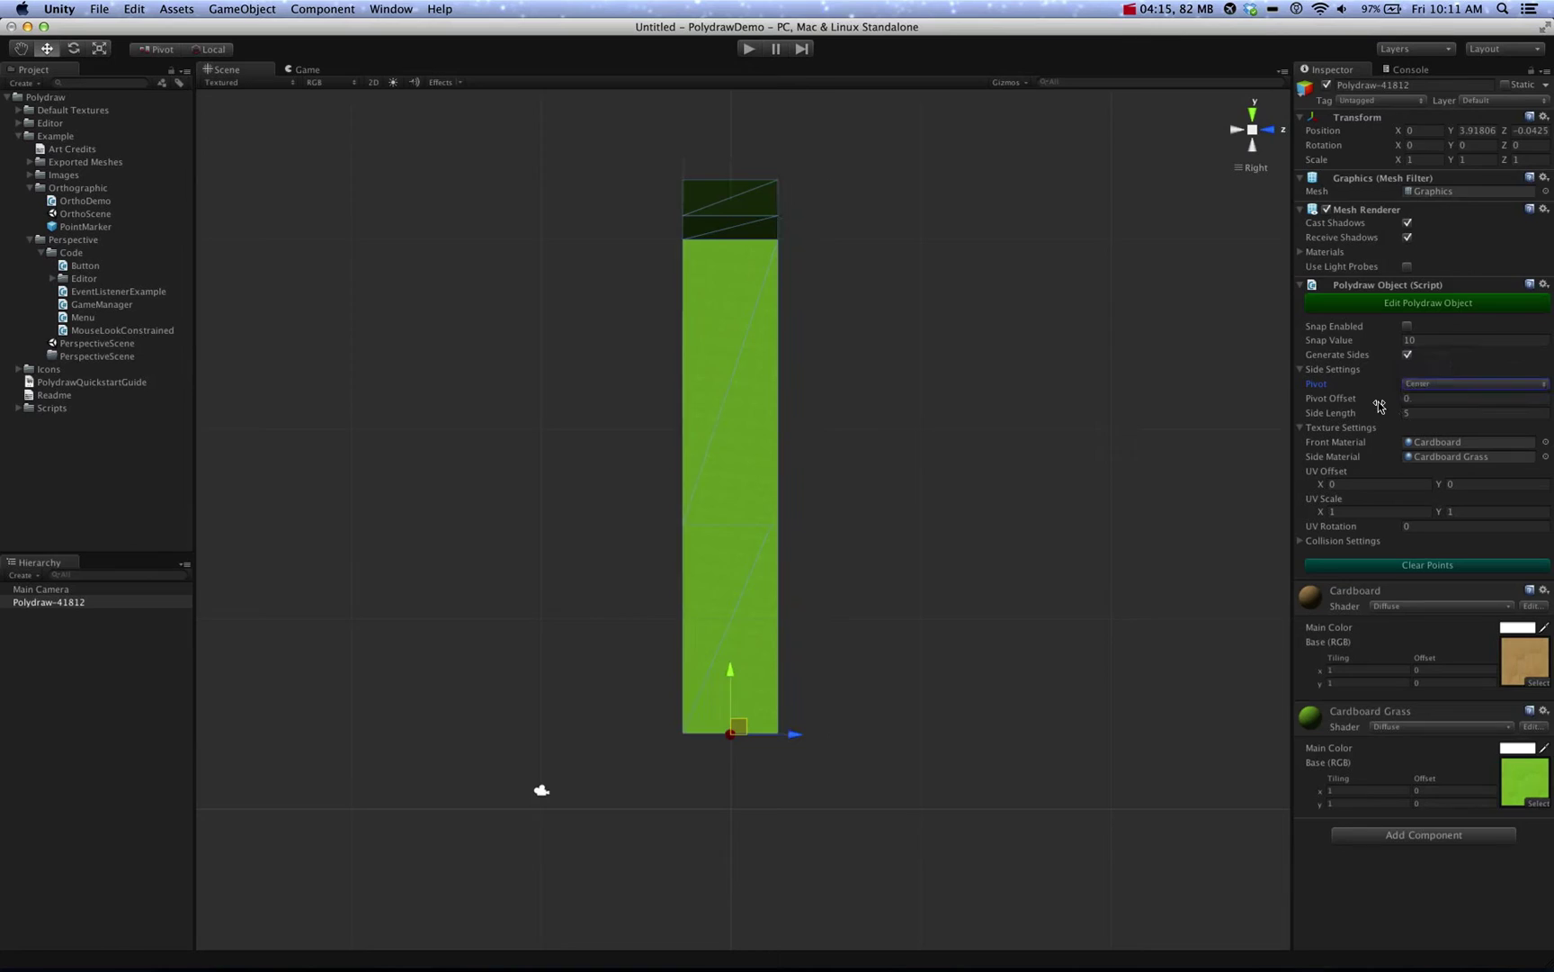
Step: Scrub the pivot offset, reset it to 0, and lengthen the sides to 9.87
left_click_drag(1379, 405, 1462, 386)
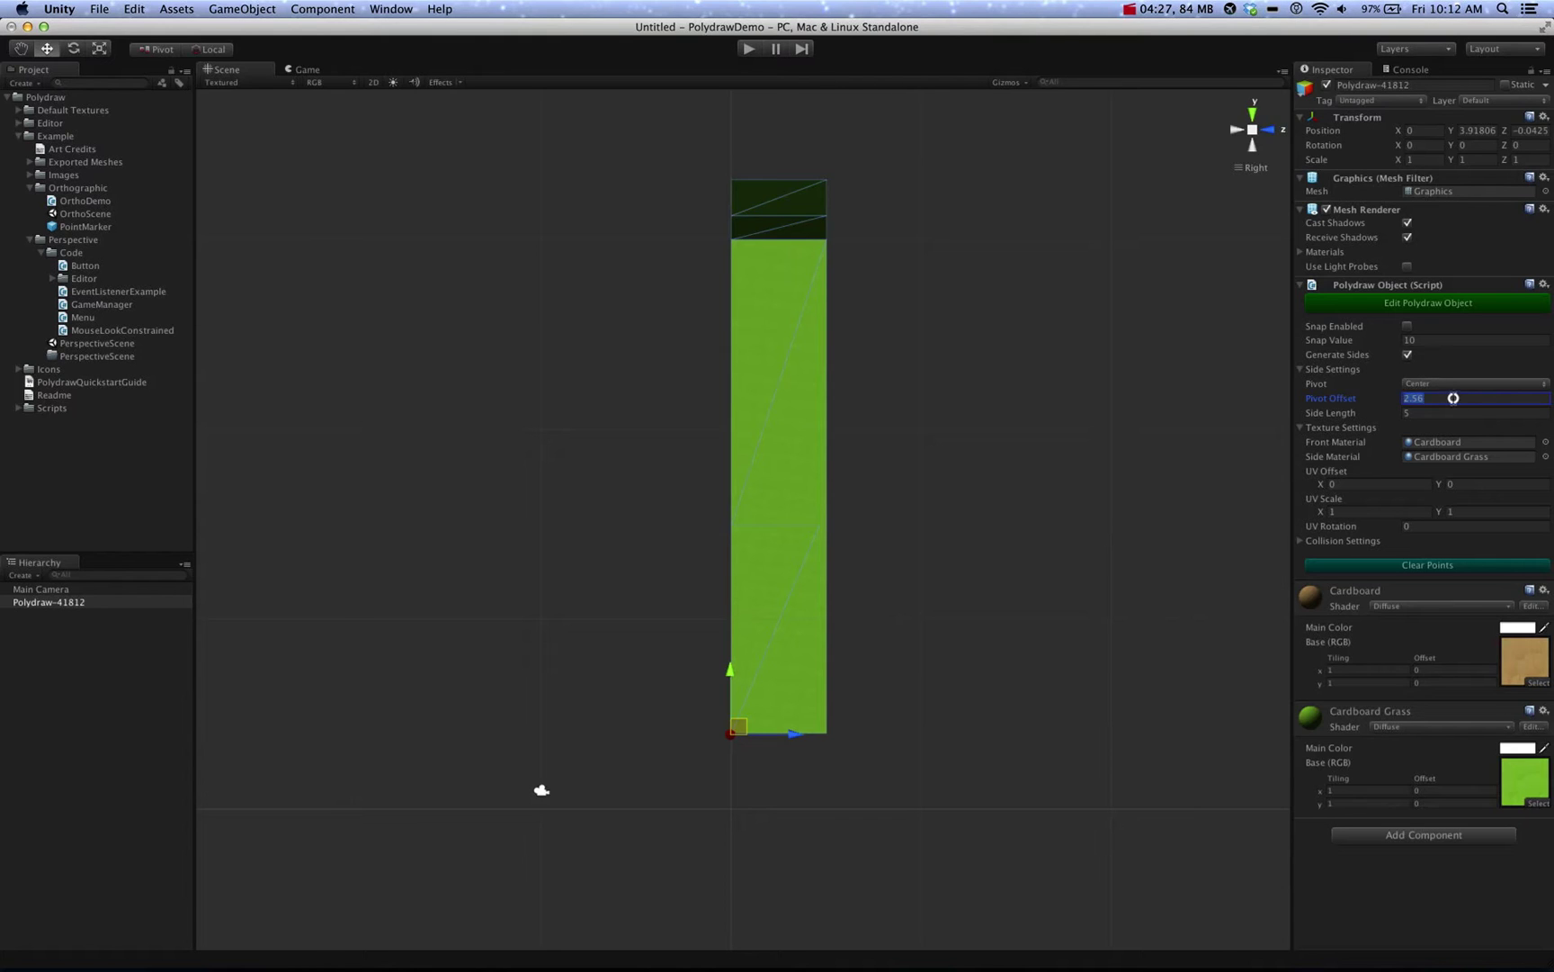
type("0")
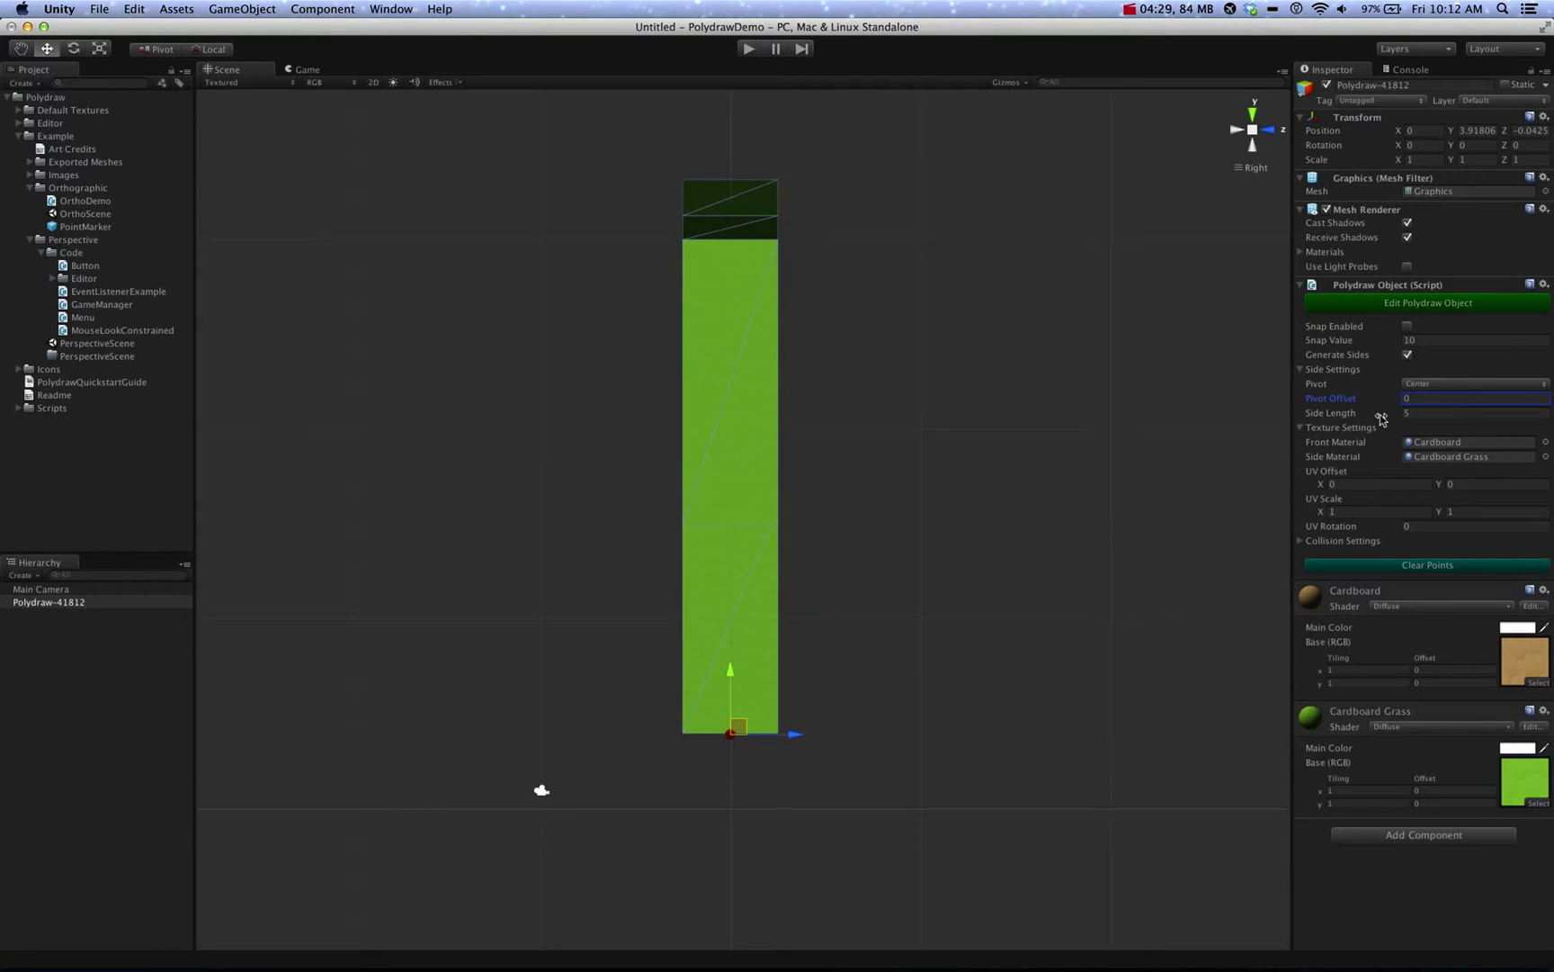
left_click_drag(1381, 416, 1459, 387)
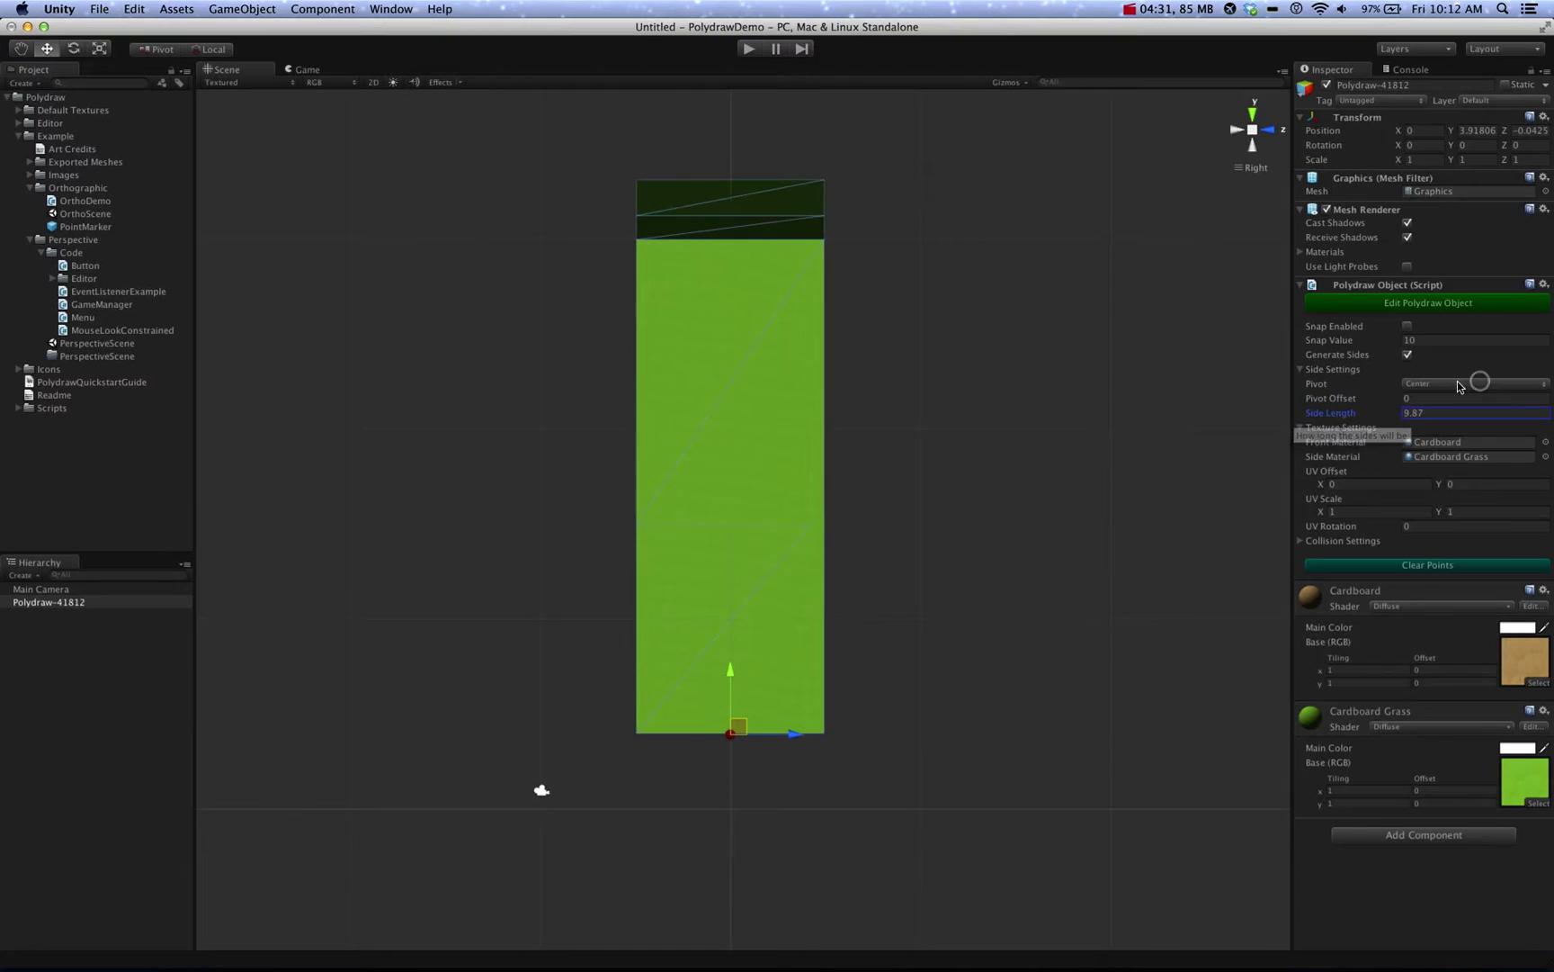
Step: Extend the sides to 15.11 while trying Front and Back pivots, ending on Center
left_click(1459, 387)
left_click(1445, 410)
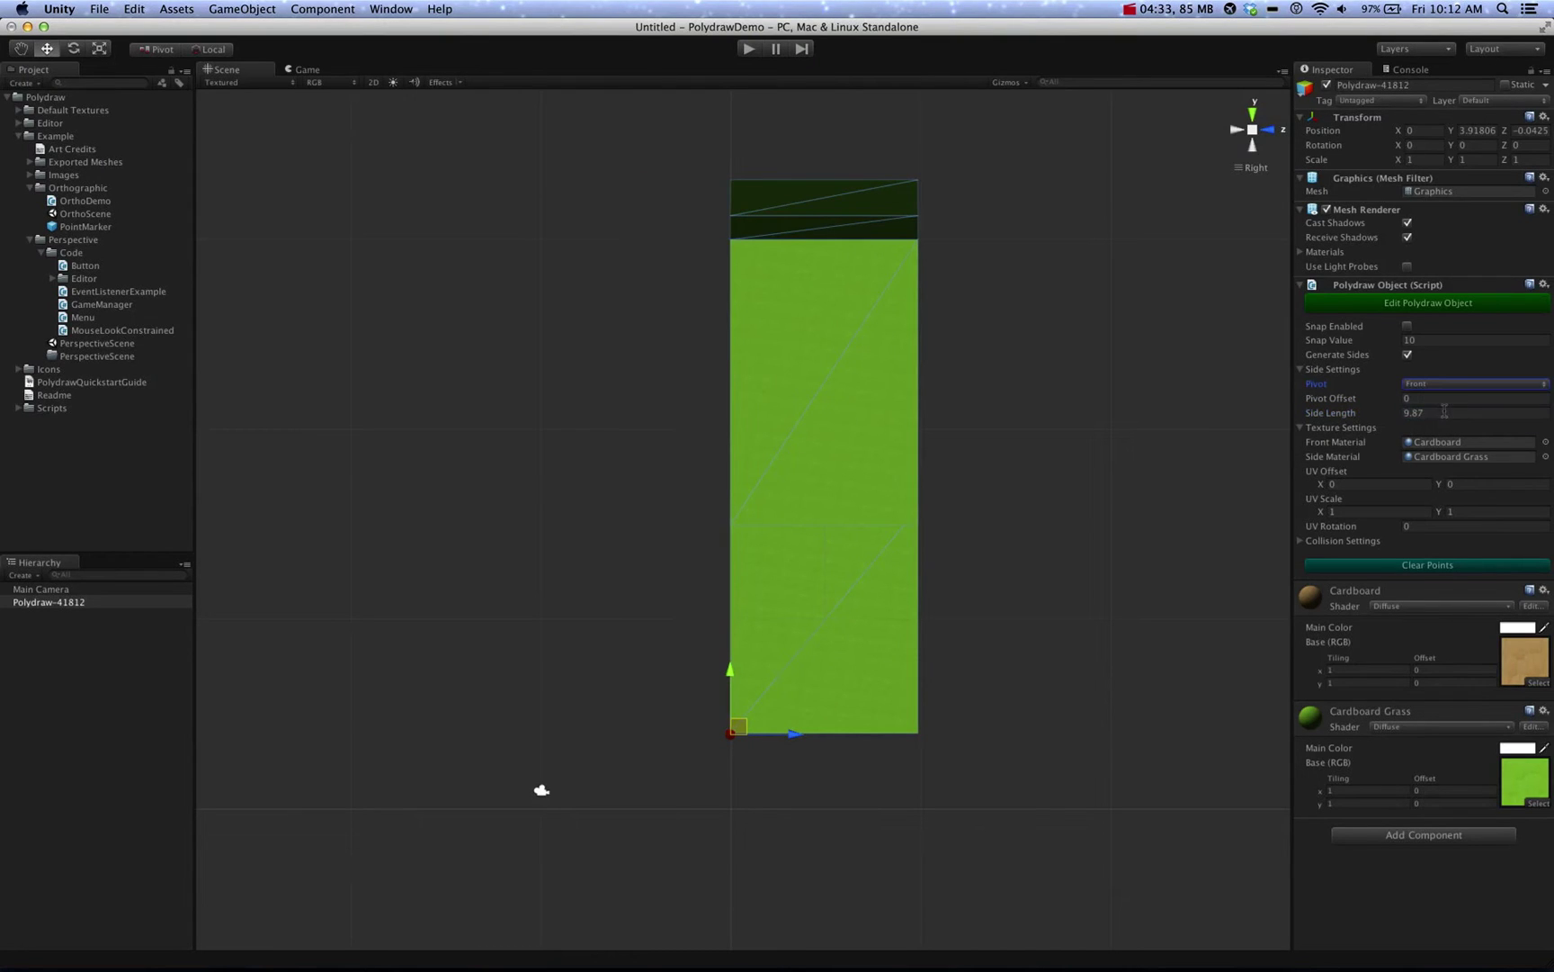
mouse_move(1395, 416)
left_mouse_down()
mouse_move(1522, 418)
mouse_move(1389, 407)
left_mouse_up()
left_click(1441, 384)
left_click(1436, 370)
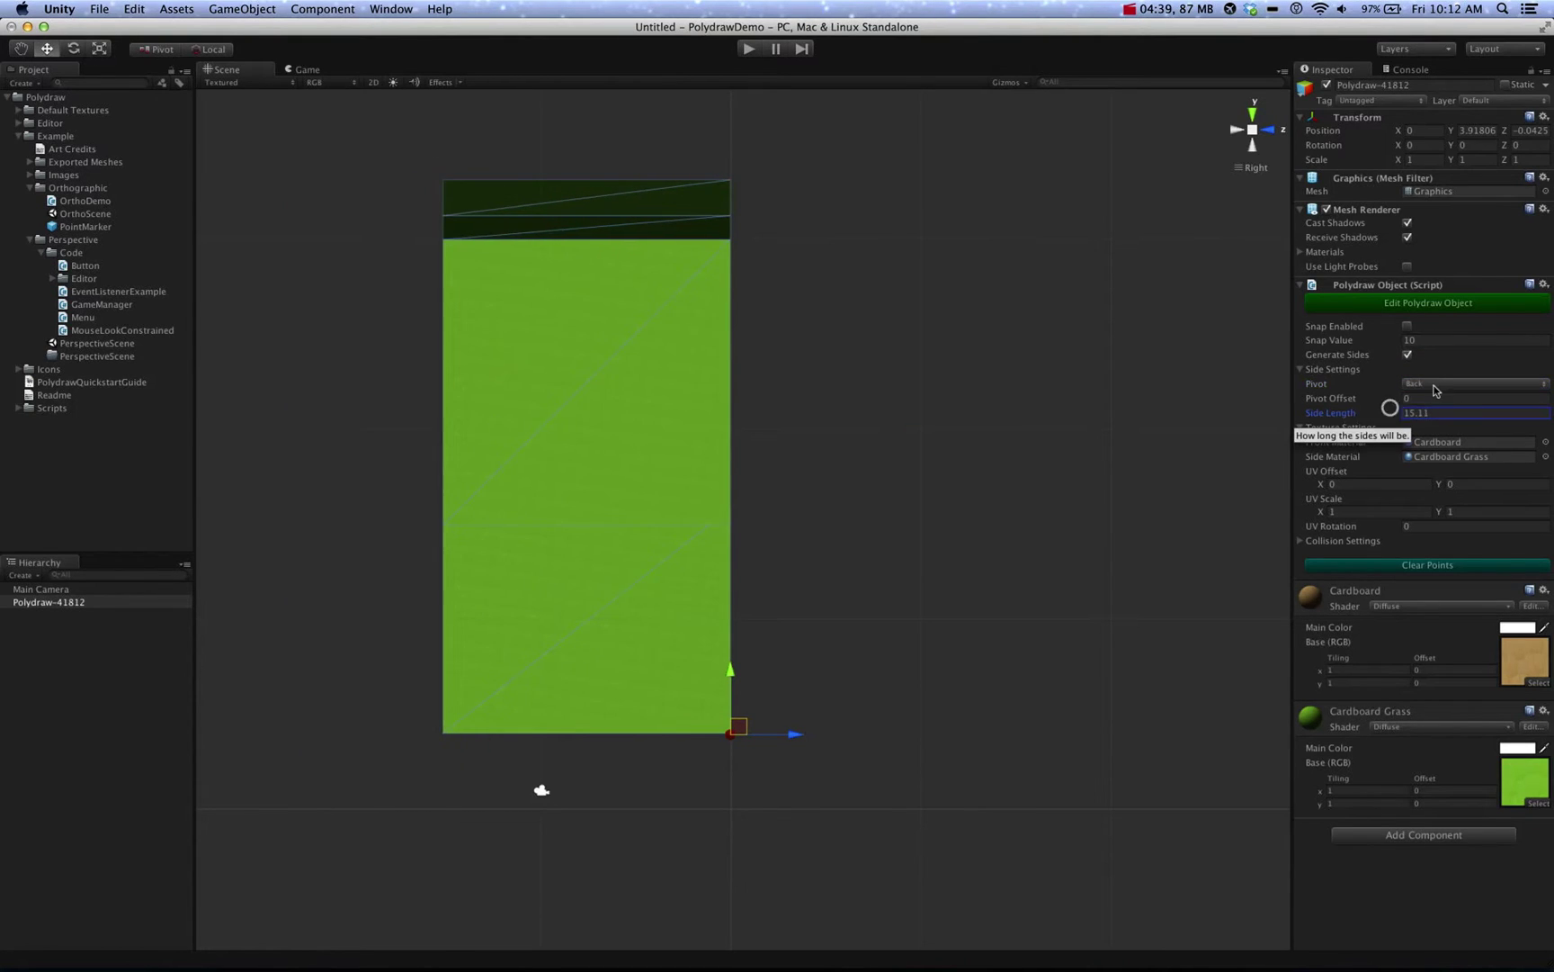
left_click(1437, 383)
left_click(1437, 366)
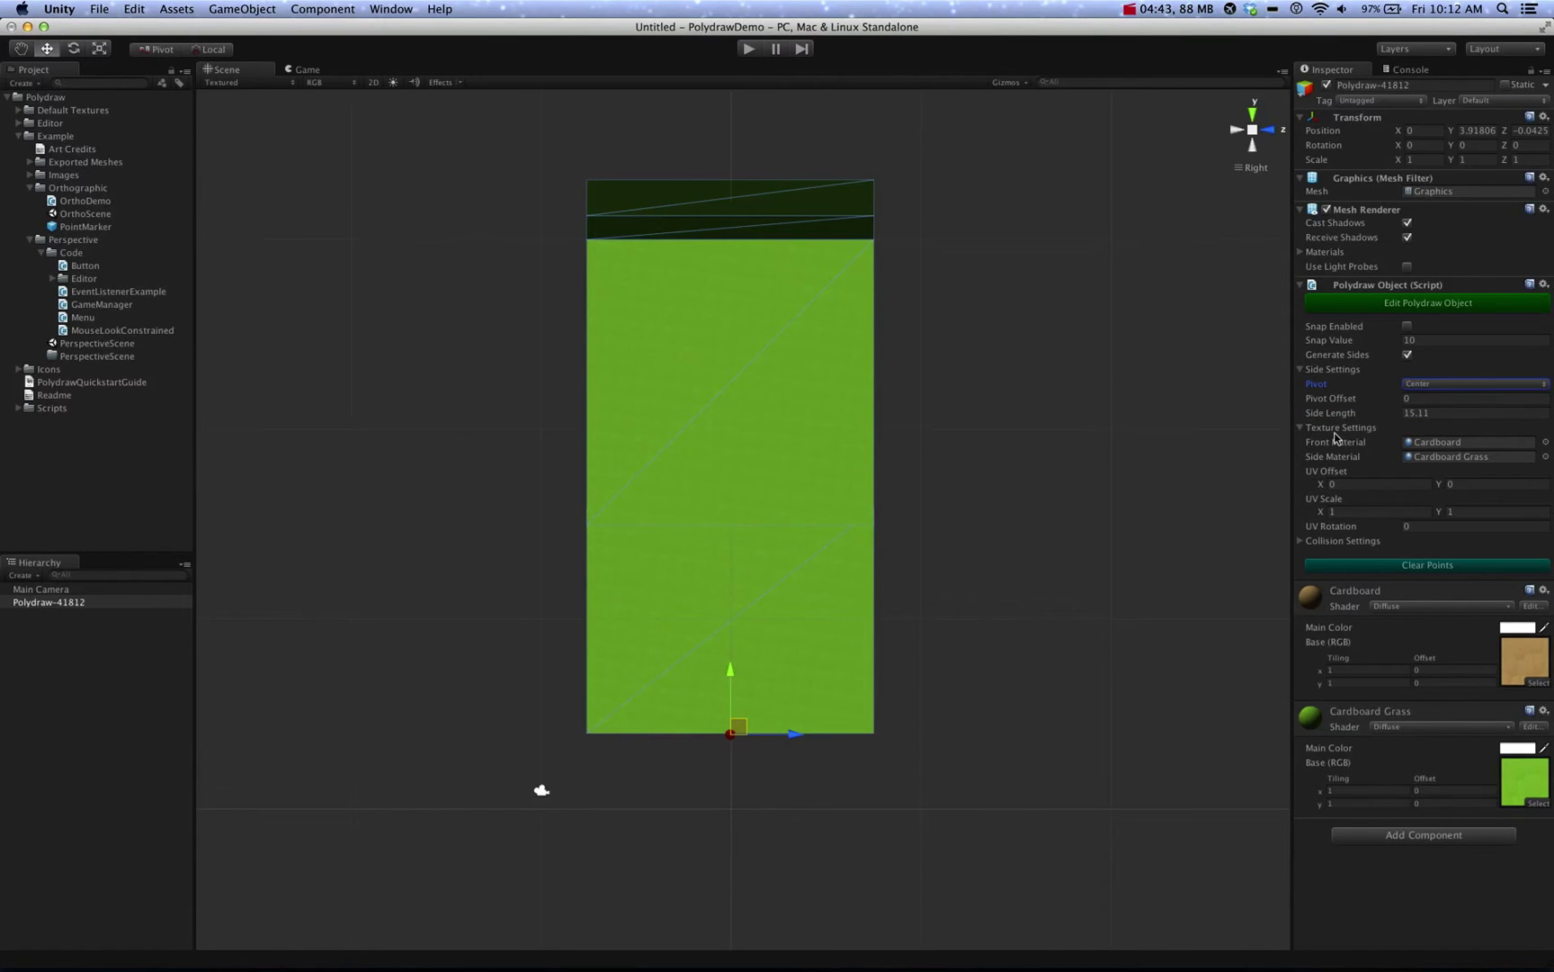
Step: Switch the Scene view to perspective and orbit to see the shape's top and sides
left_click(1545, 442)
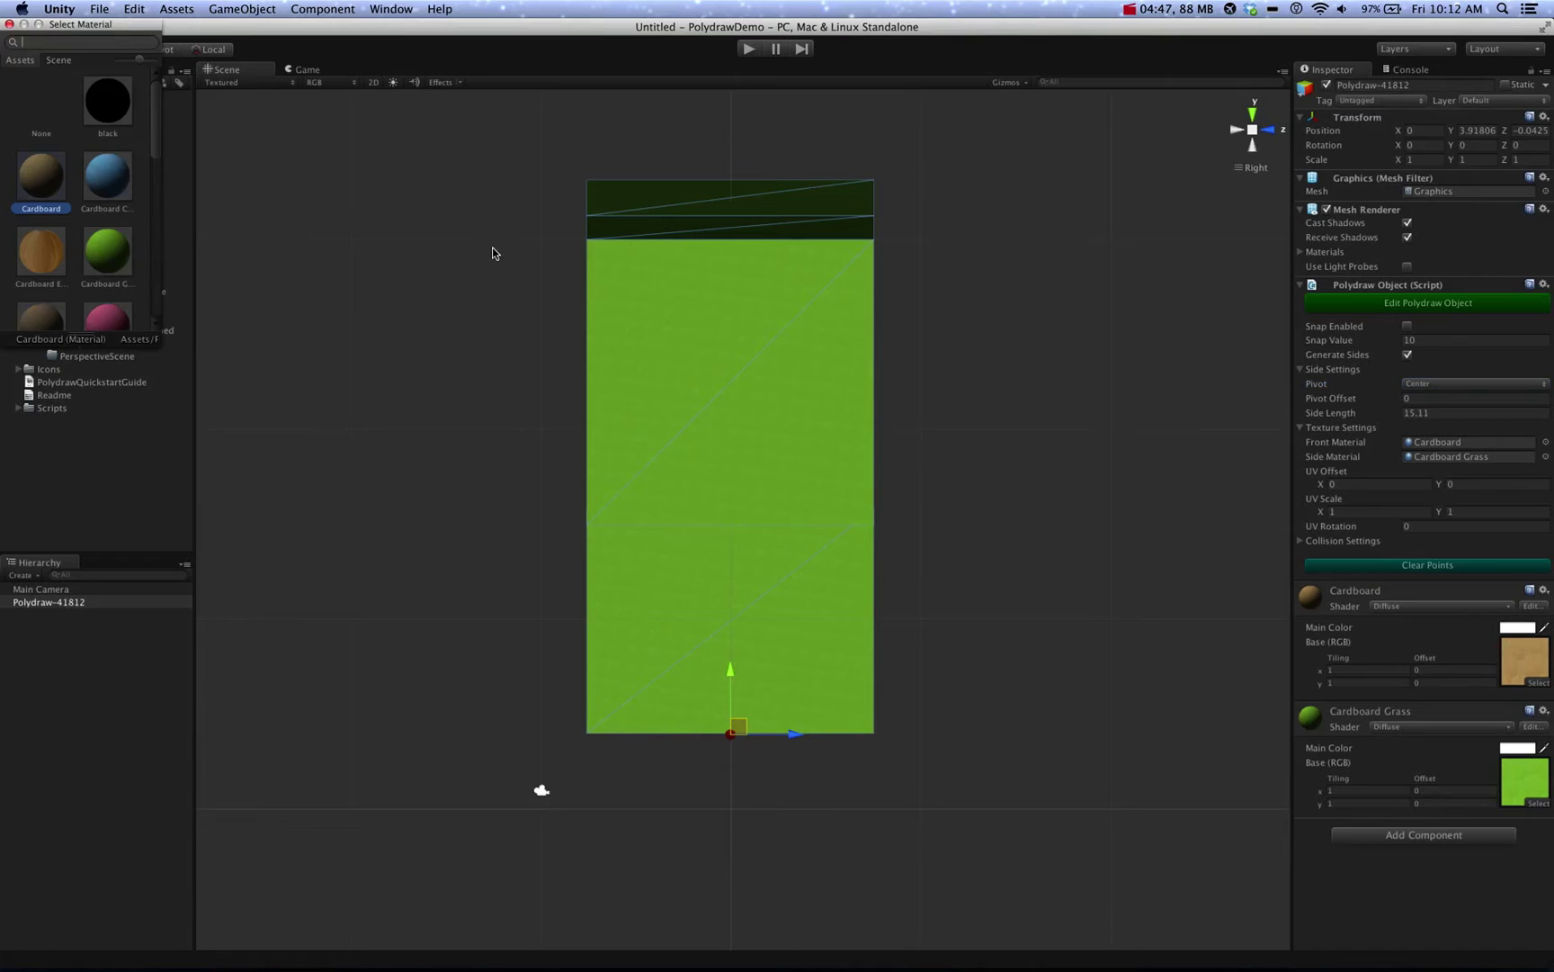
key("Escape")
left_click(1252, 130)
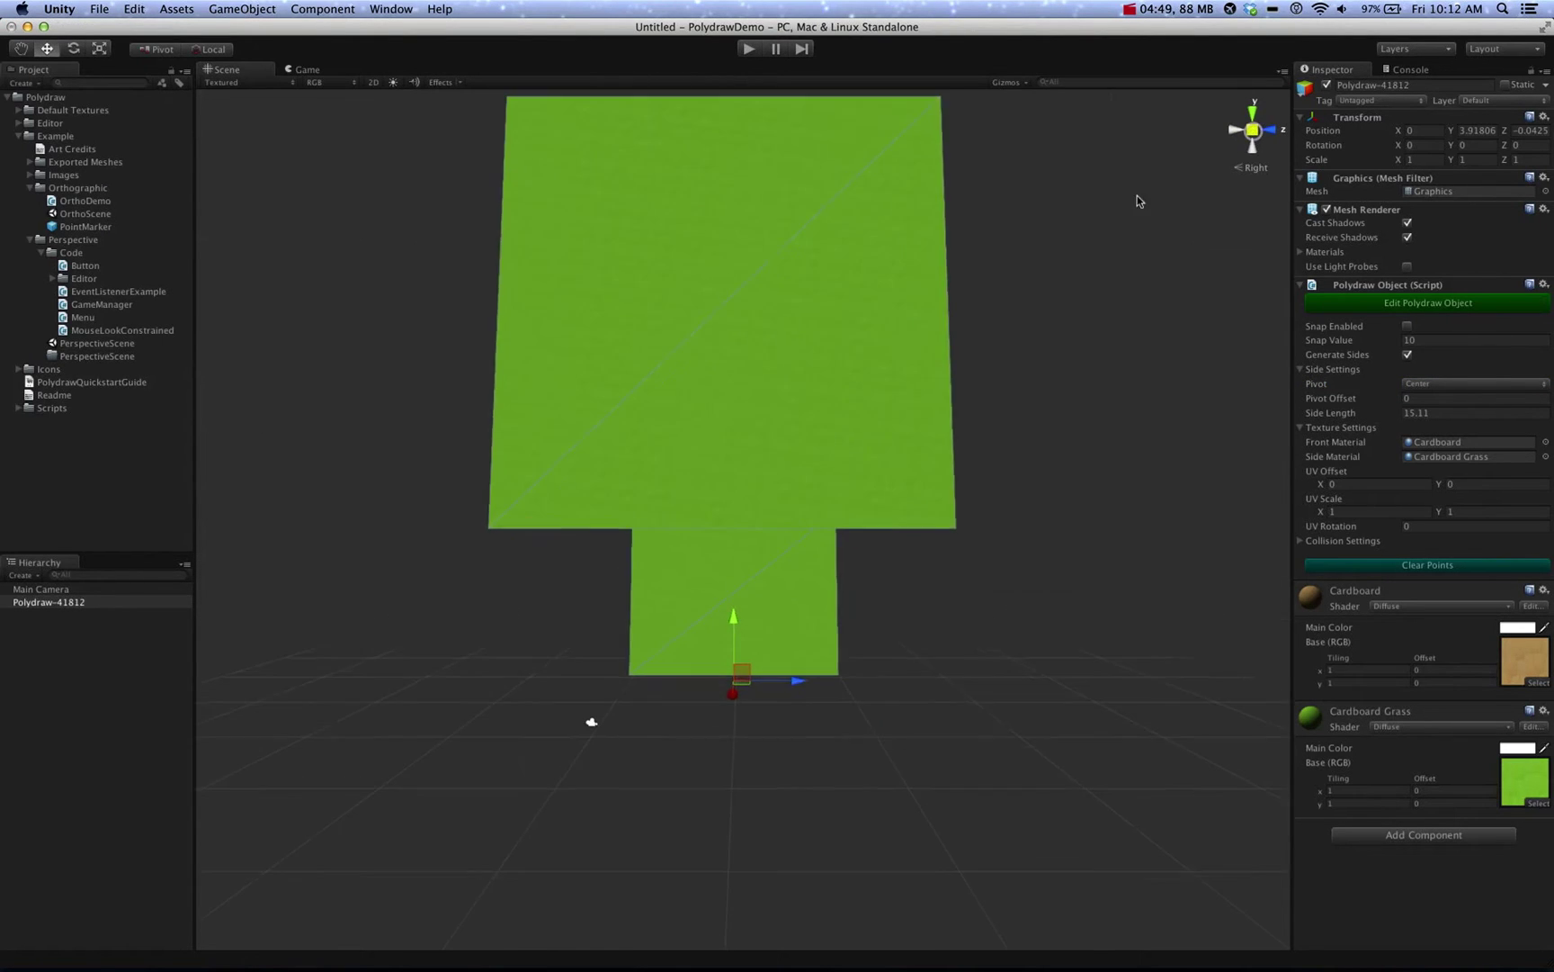
left_click_drag(1137, 199, 1287, 468, "alt")
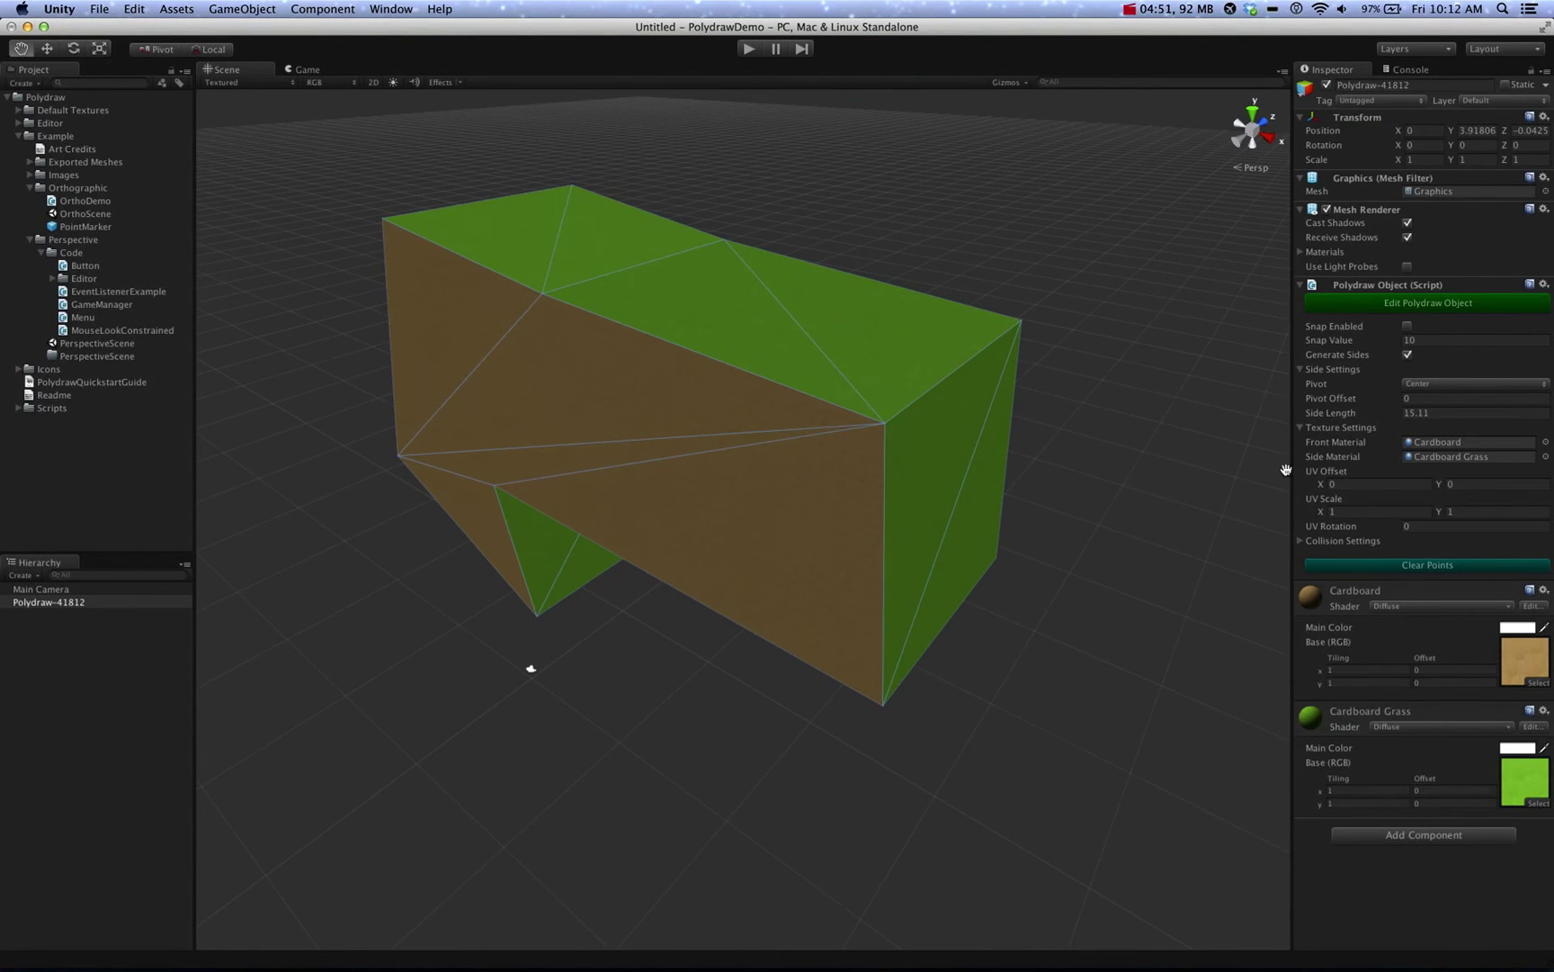
key("w")
Step: Set the front material to Cardboard Cloud and the side material to Cardboard Purple
left_click(1543, 443)
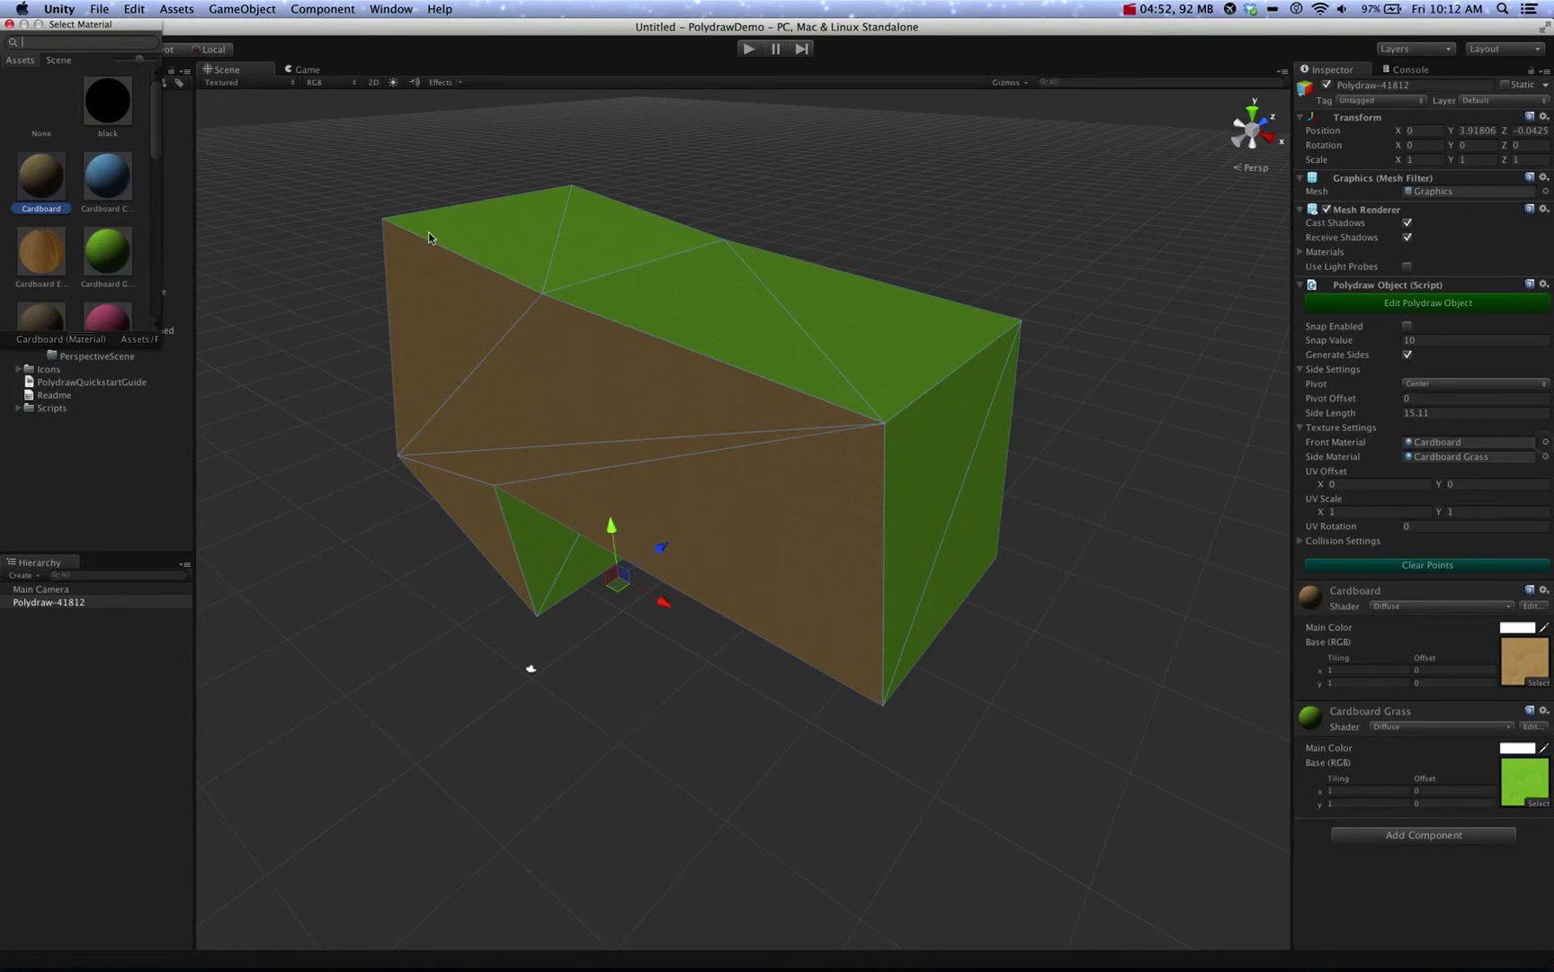
left_click(95, 172)
left_click_drag(681, 439, 814, 403, "alt")
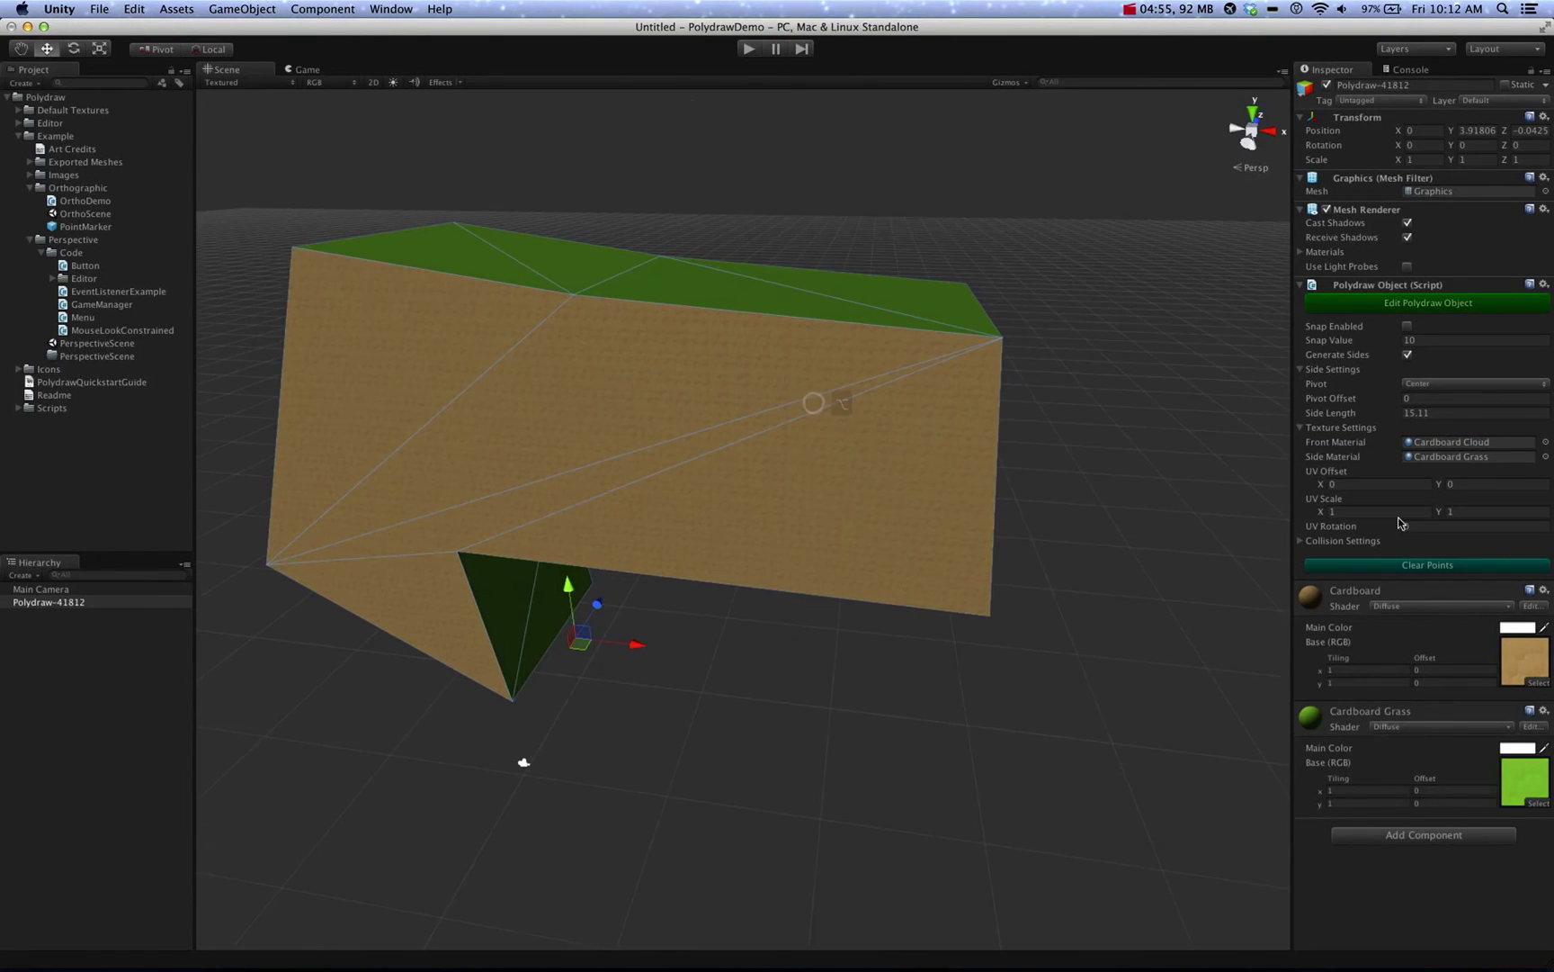
left_click(1544, 456)
double_click(101, 263)
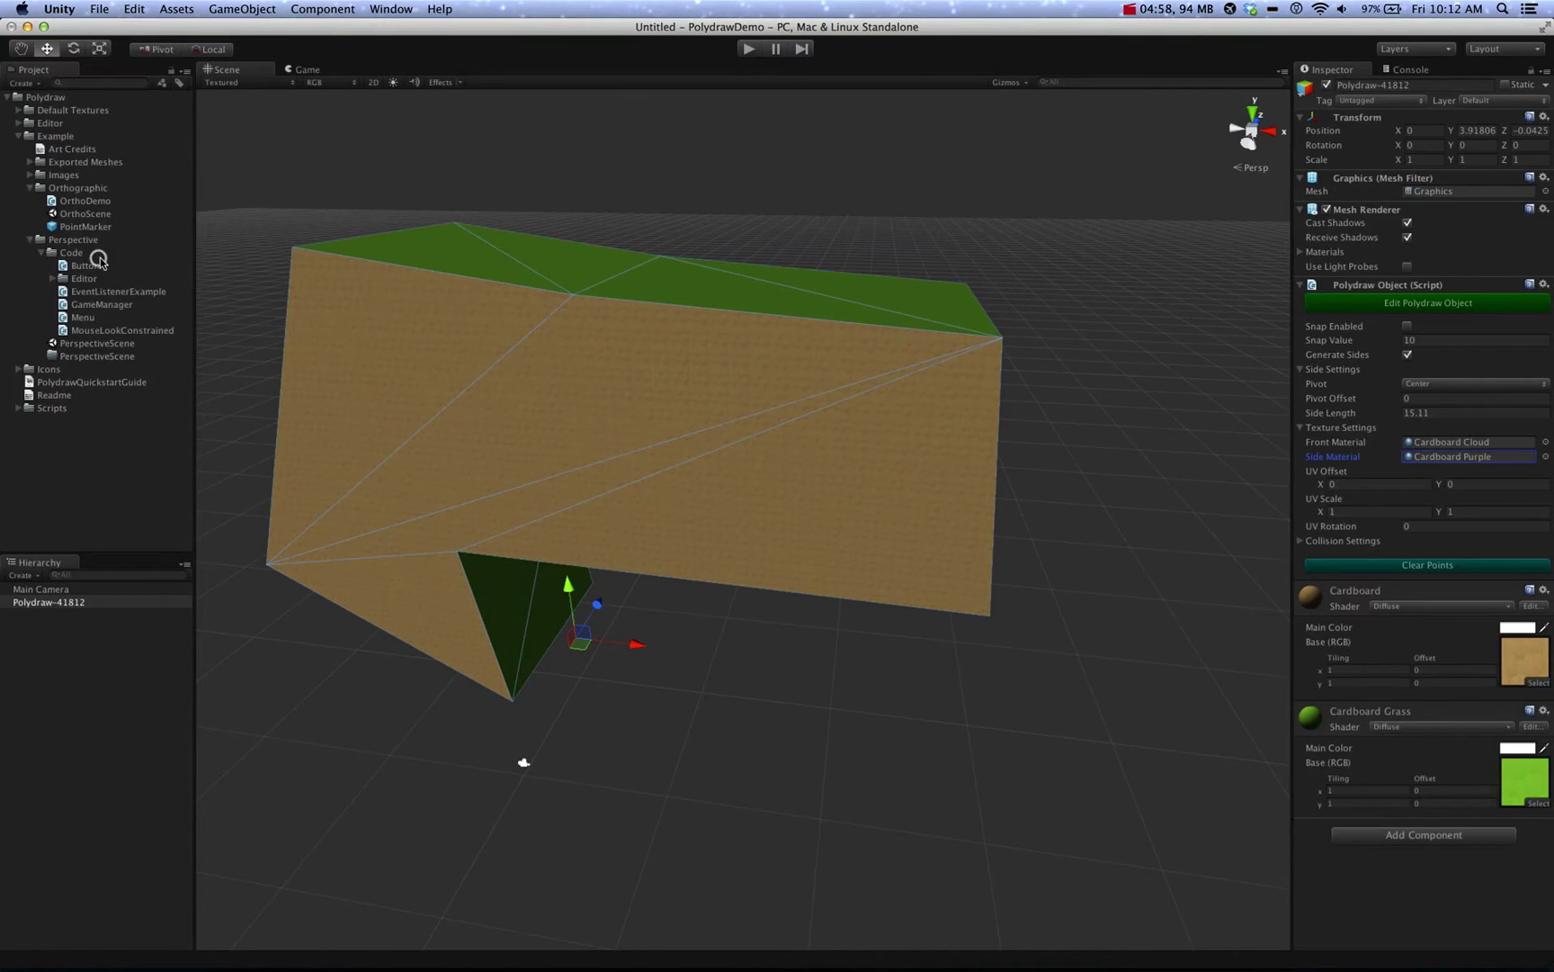
Step: Toggle point editing on and off, then view the purple sides in perspective
left_click(1383, 306)
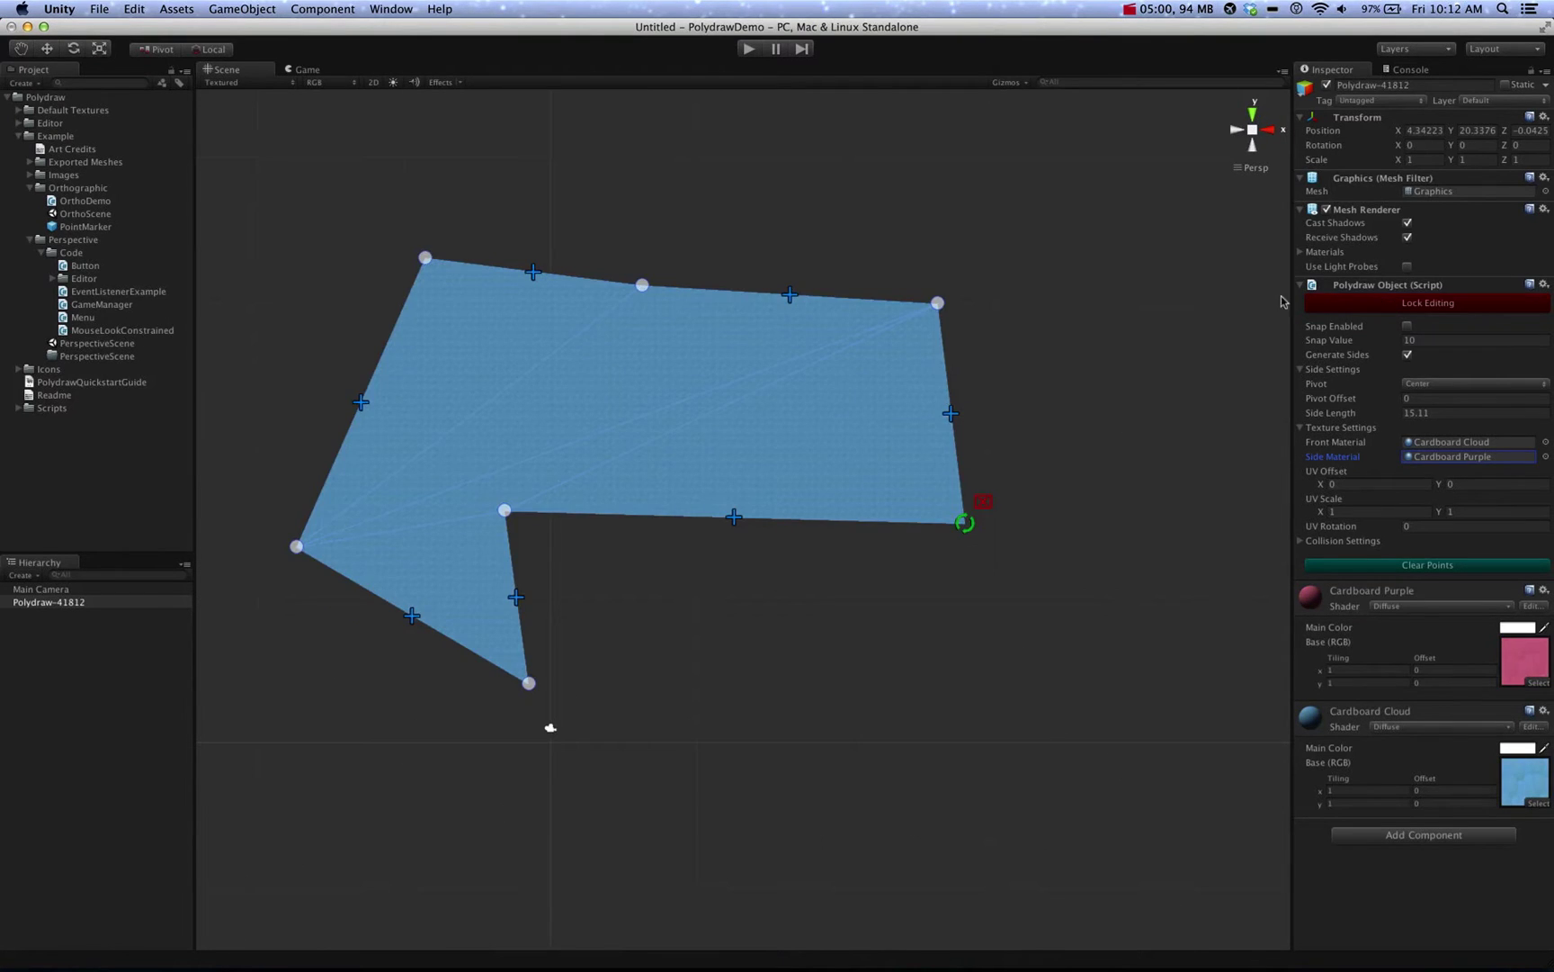
left_click(1343, 302)
left_click_drag(1069, 268, 1196, 259, "alt")
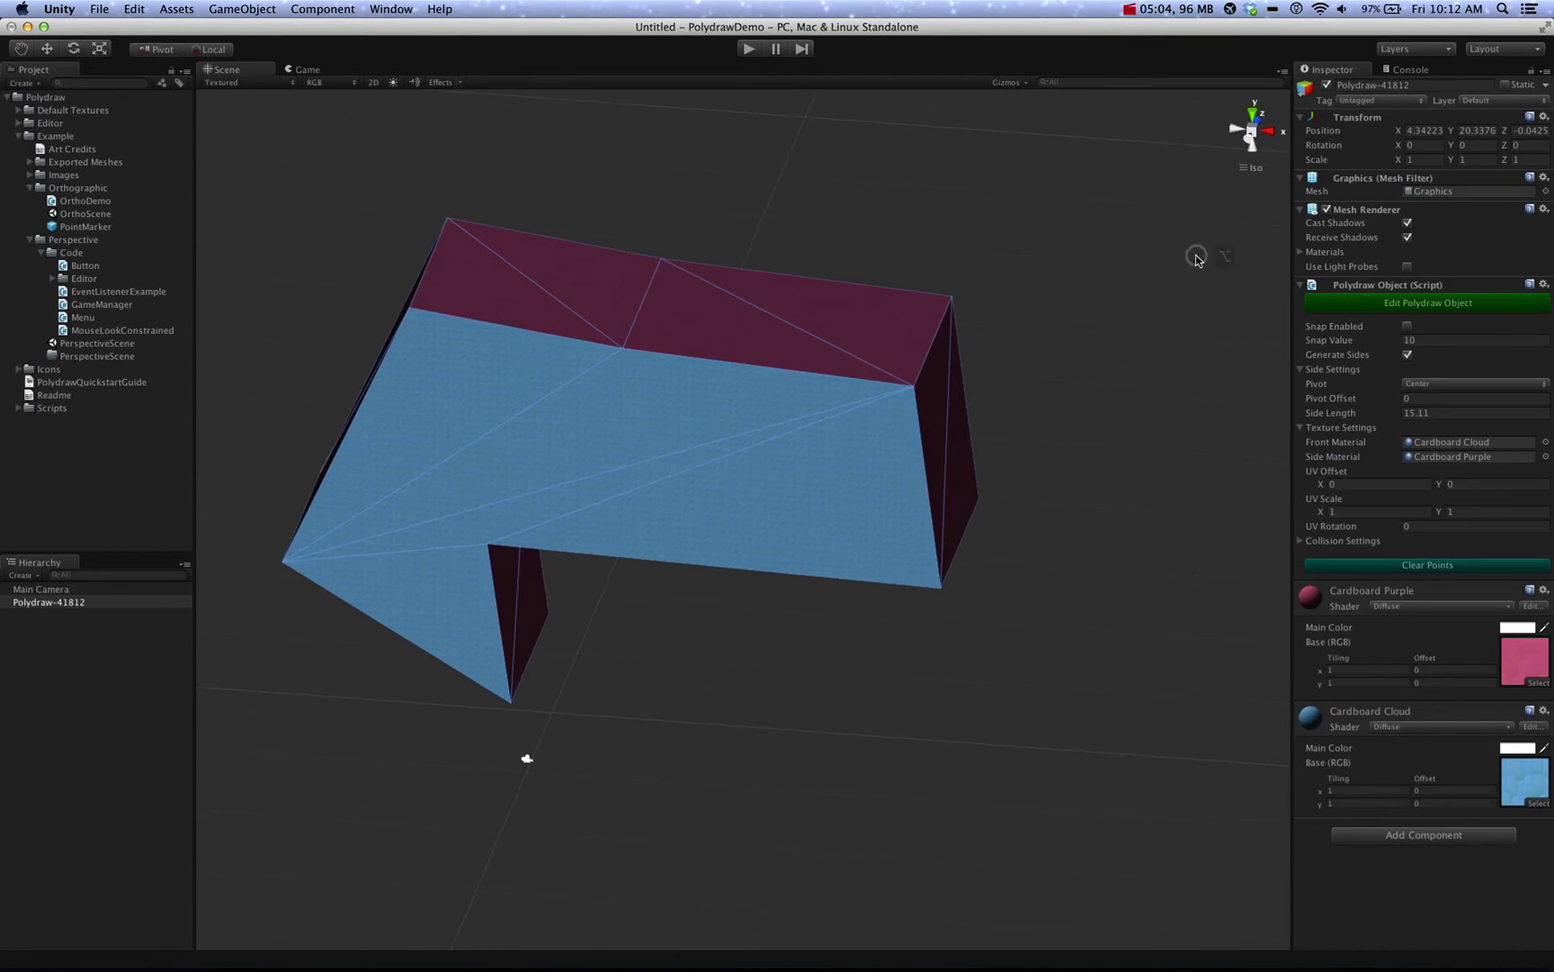
left_click(1251, 169)
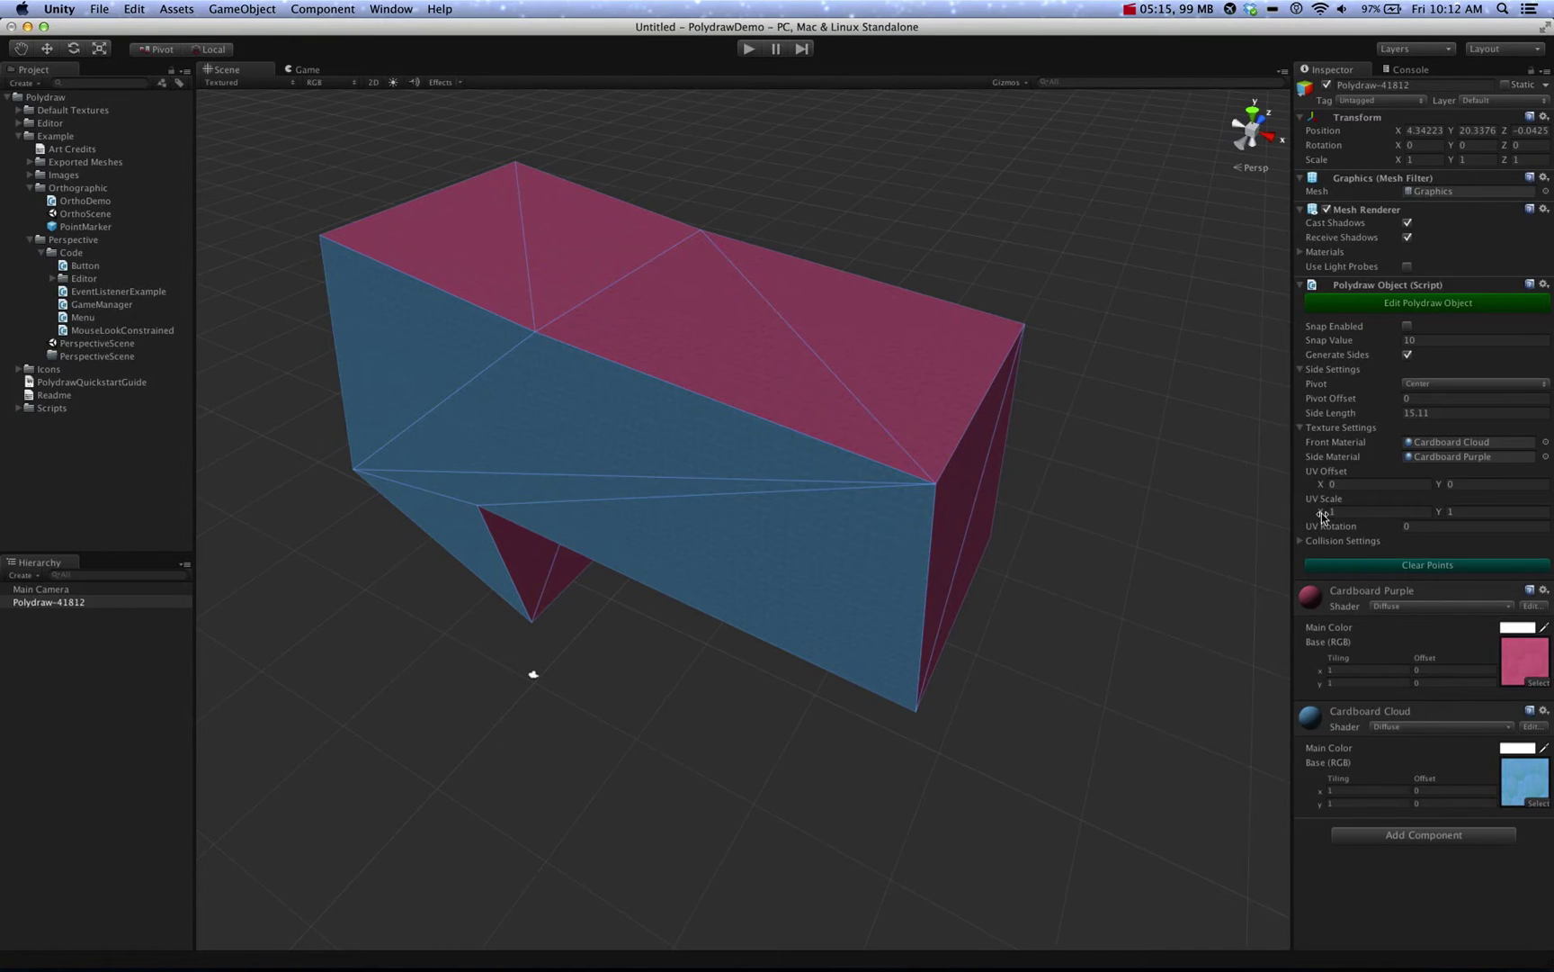
Step: Set the texture's UV Scale X and Y to 0.01
mouse_move(1322, 513)
left_mouse_down()
mouse_move(1405, 514)
mouse_move(1339, 512)
left_mouse_up()
left_click(1389, 513)
left_click(1450, 511)
type("0.01")
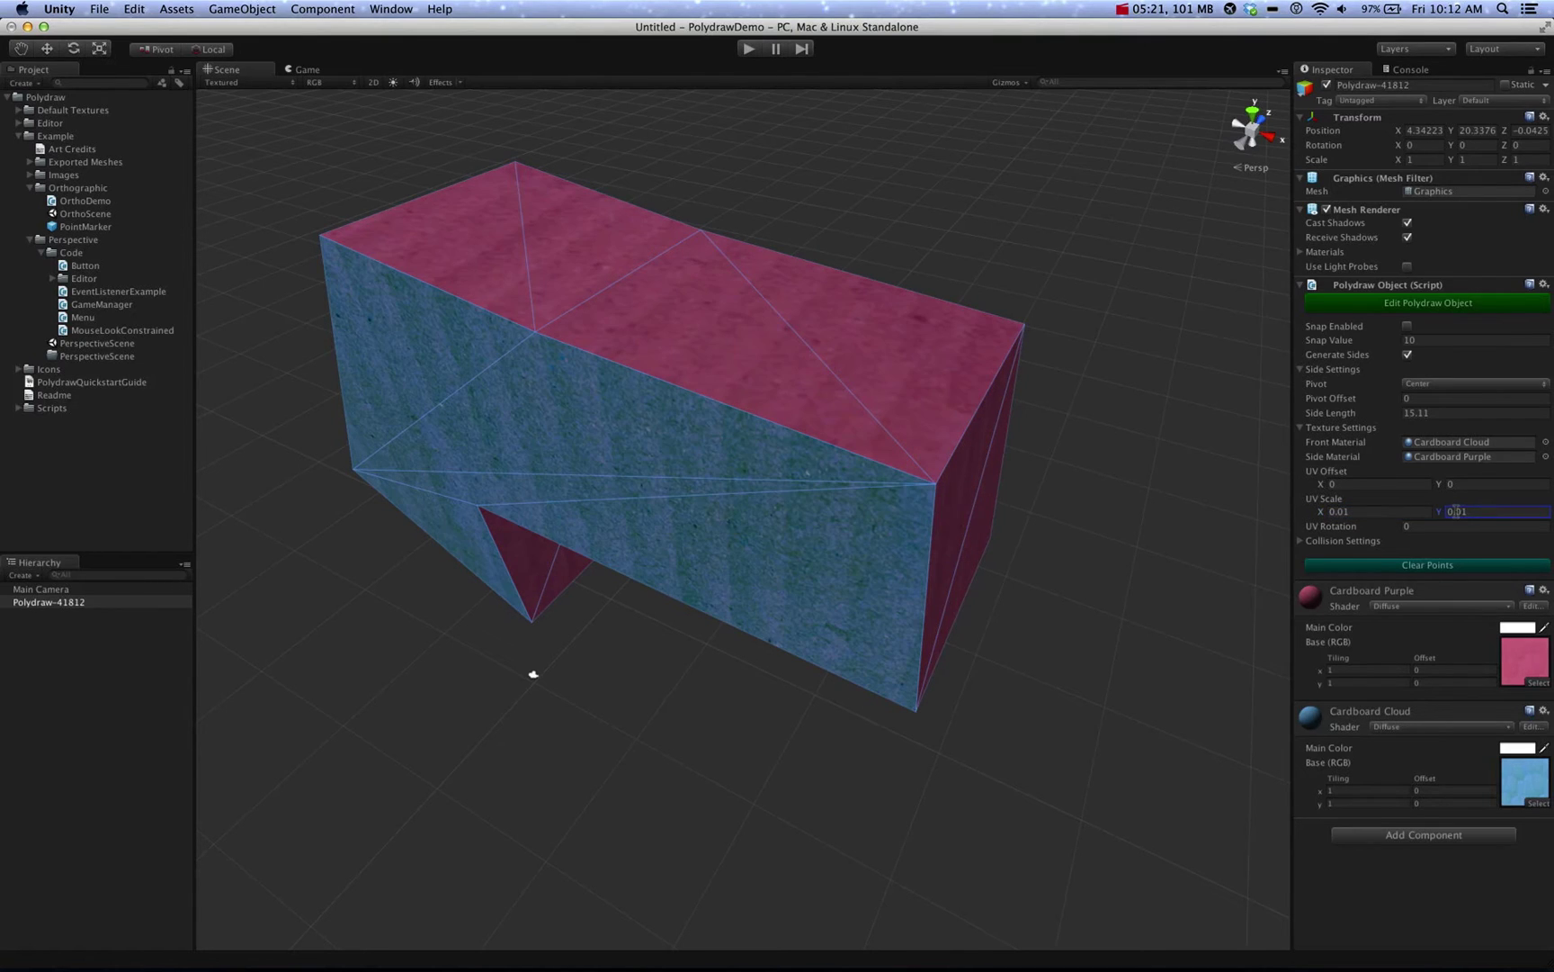
Step: Slide the UV Offset X to 3.49 and the UV Rotation to 23.92
left_click_drag(755, 581, 716, 611, "alt")
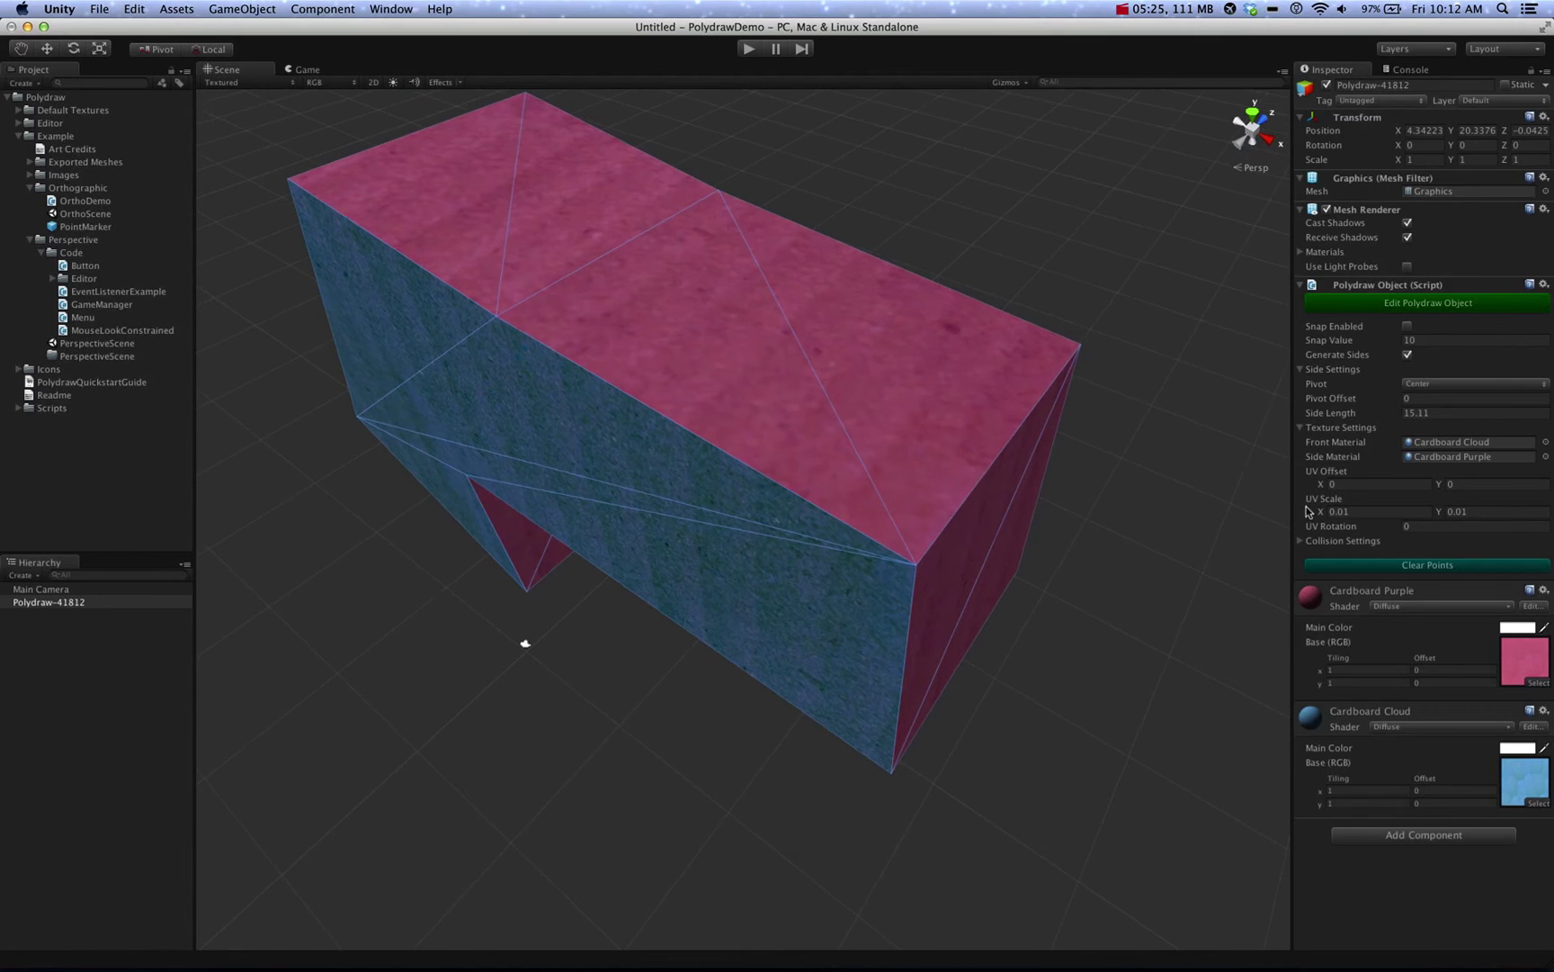
left_click_drag(1318, 487, 1423, 494)
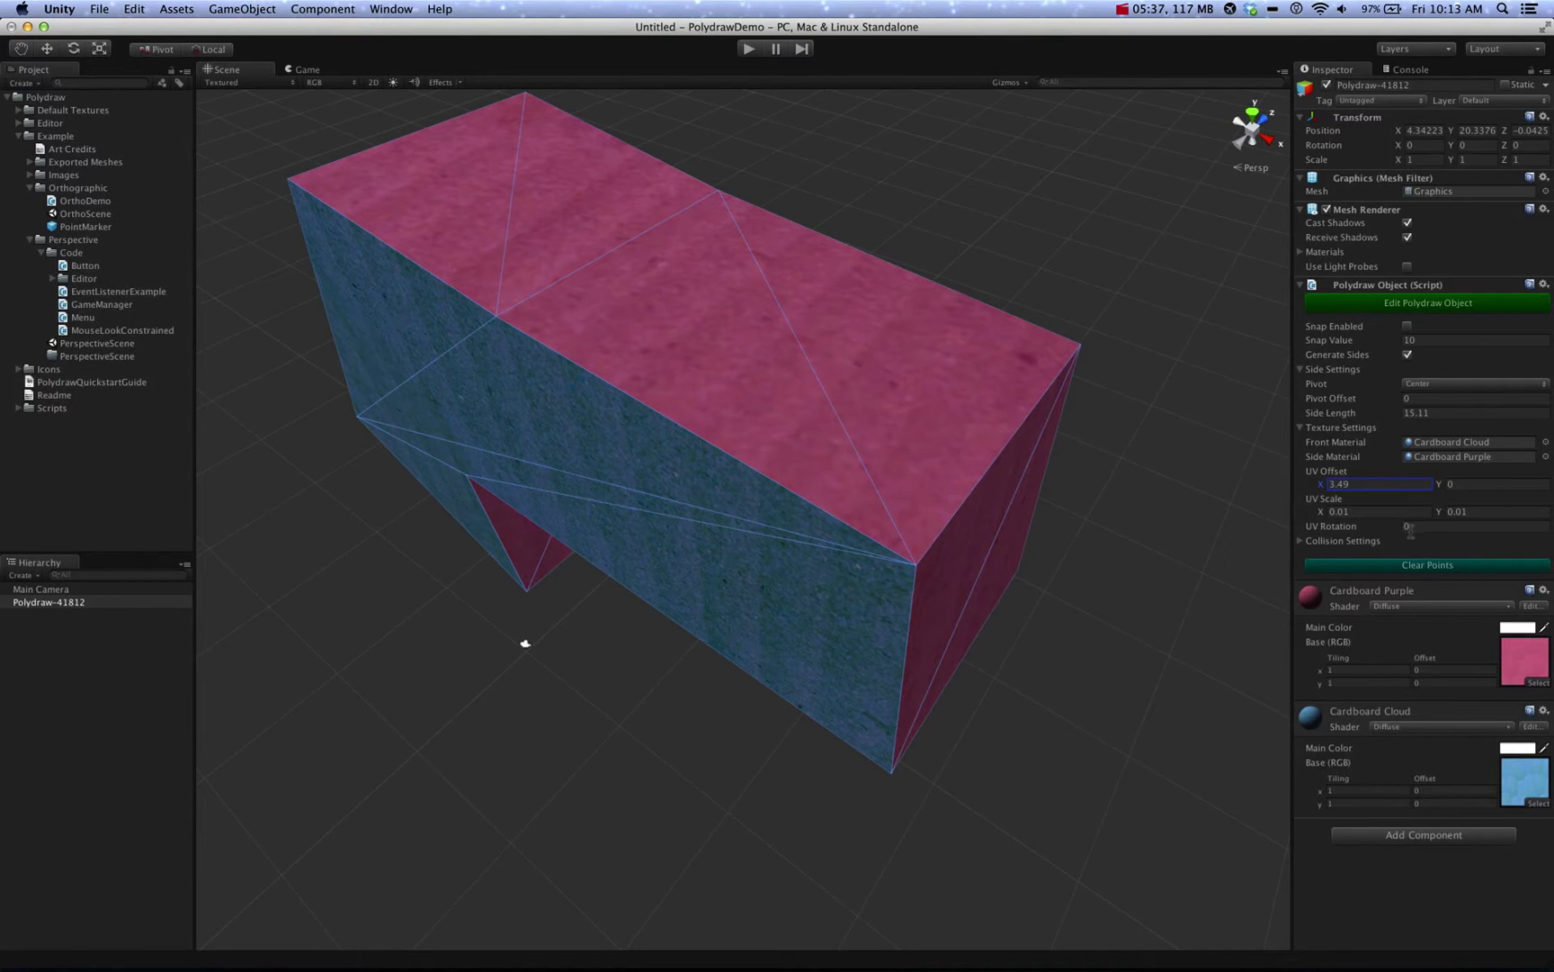
left_click_drag(1389, 531, 1331, 538)
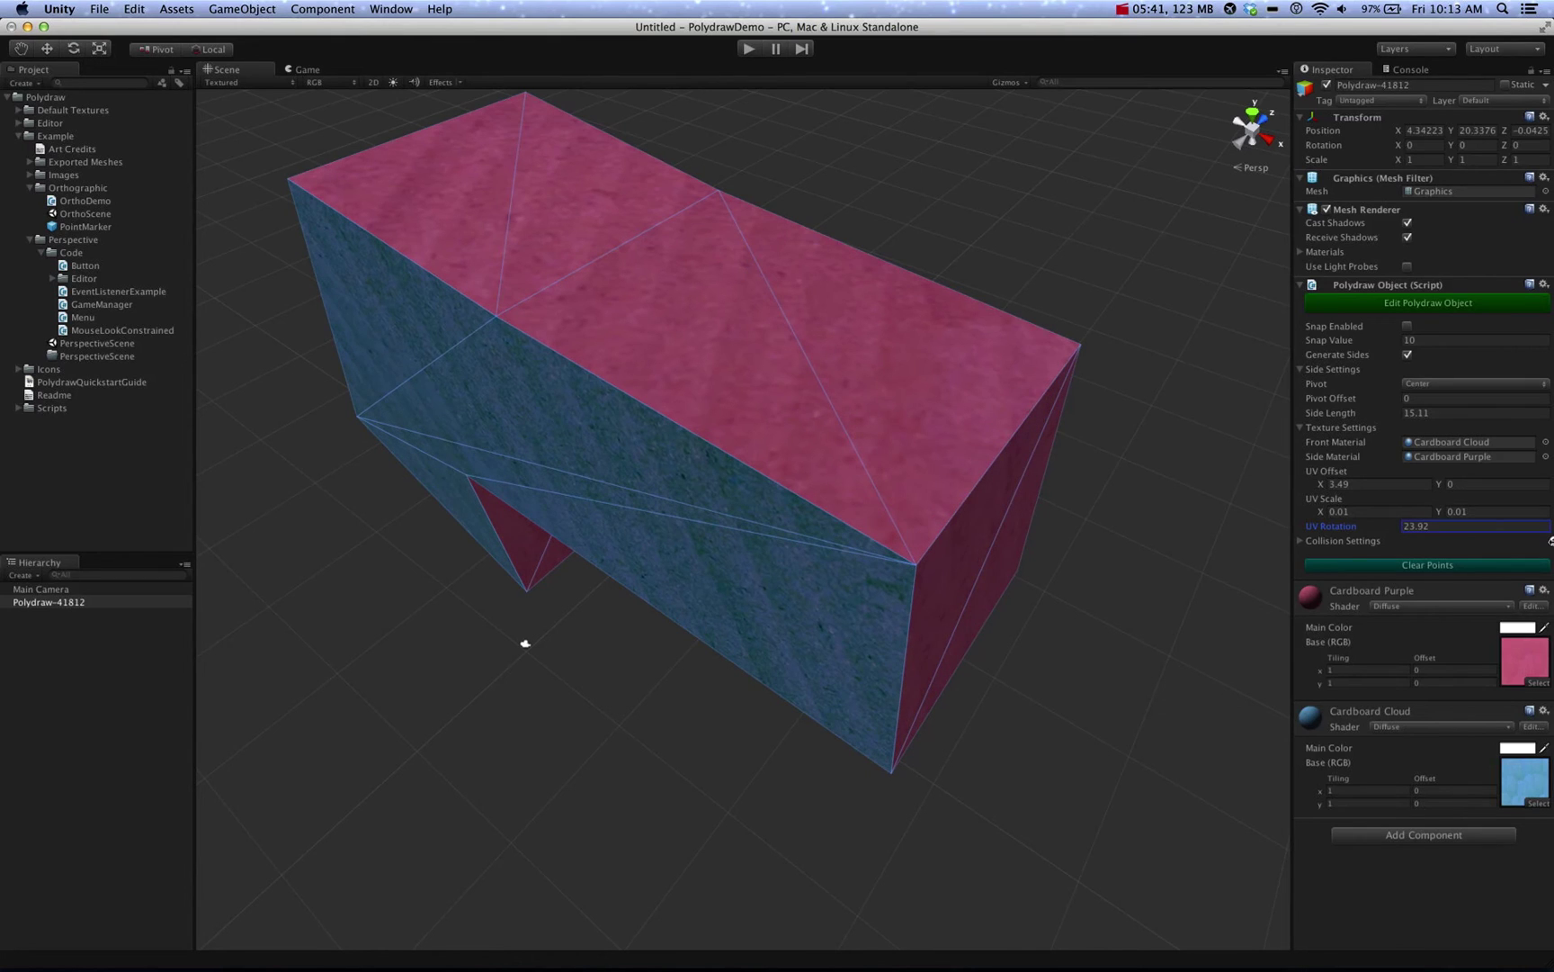
Step: Give the shape a mesh collider and deepen its collision depth to 14.87
left_click(1300, 540)
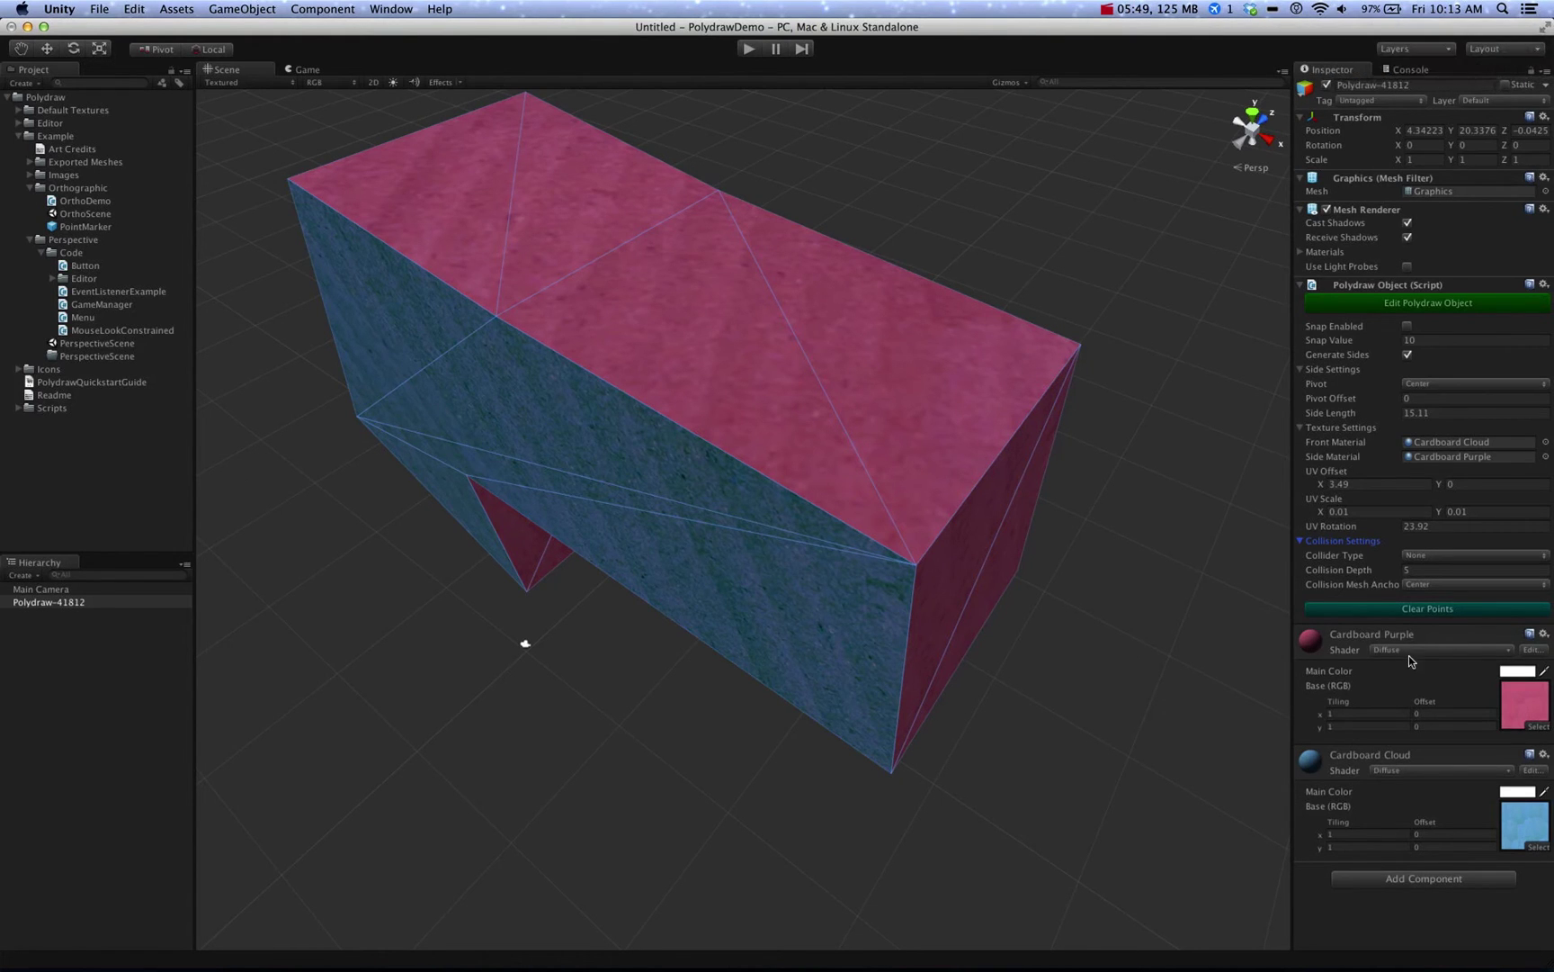
left_click(1445, 556)
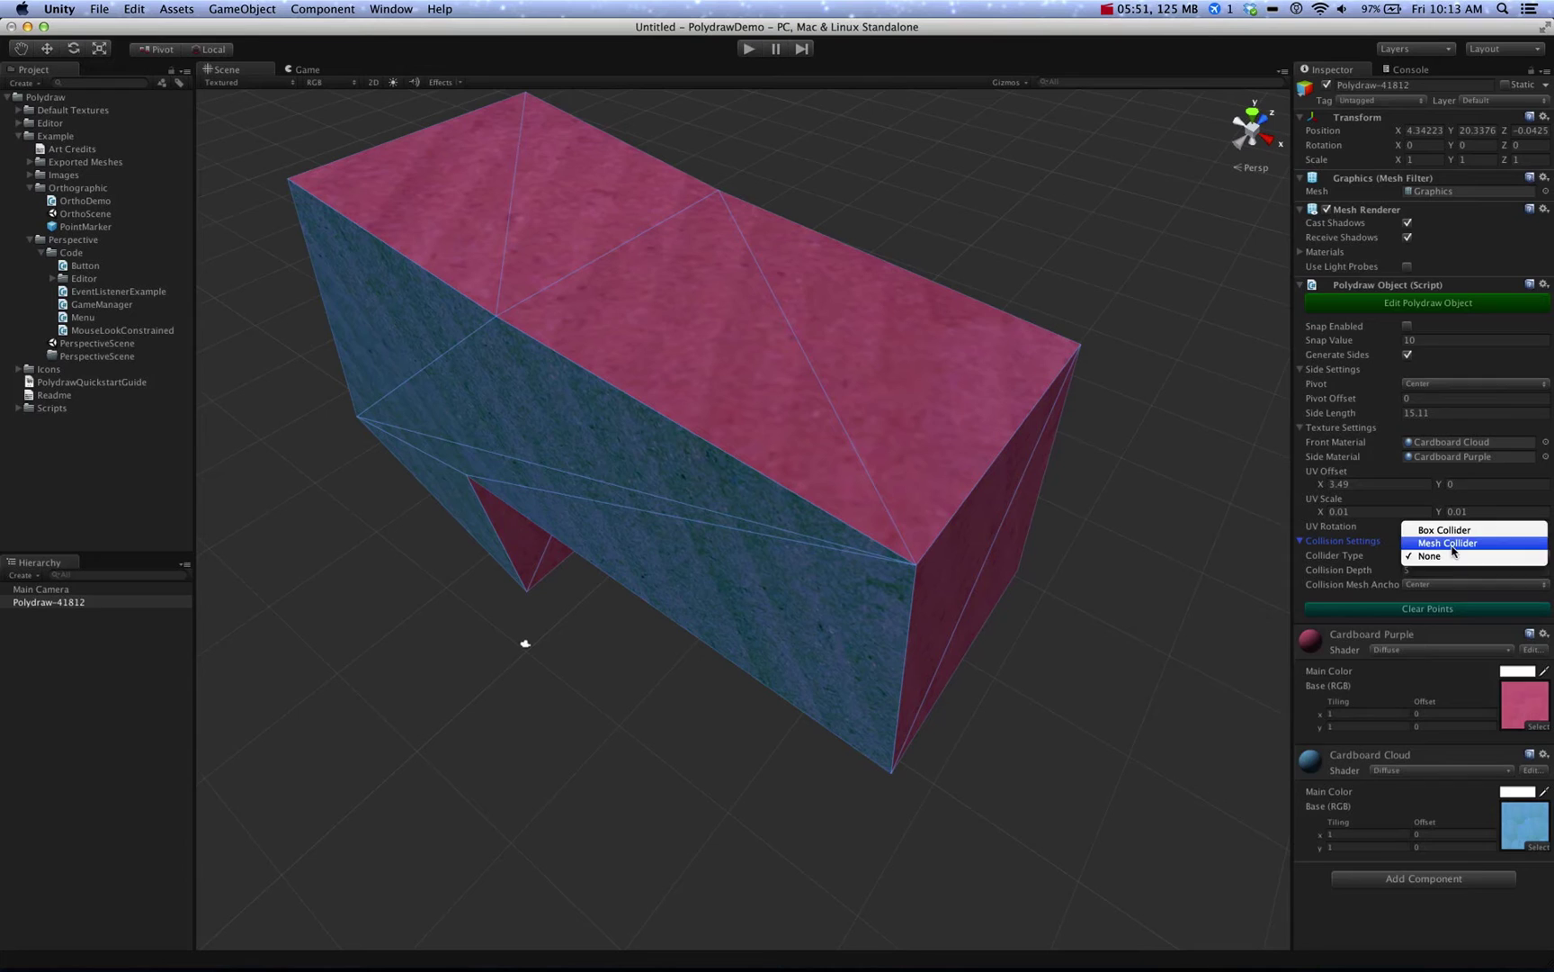
left_click(1450, 544)
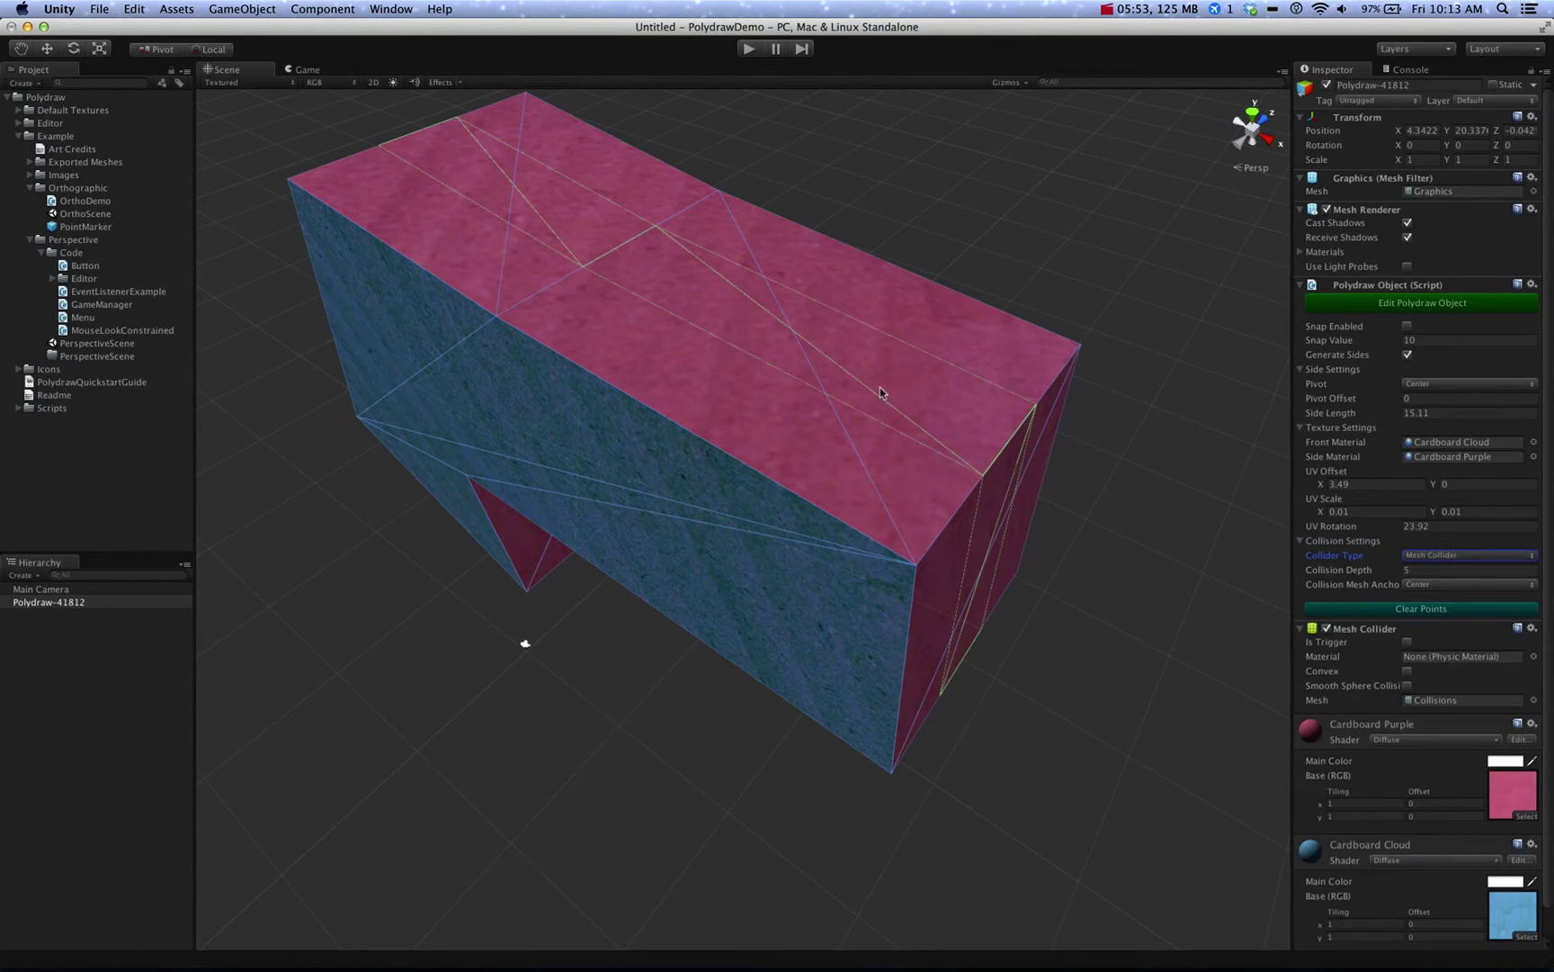
left_click_drag(1330, 573, 1553, 559)
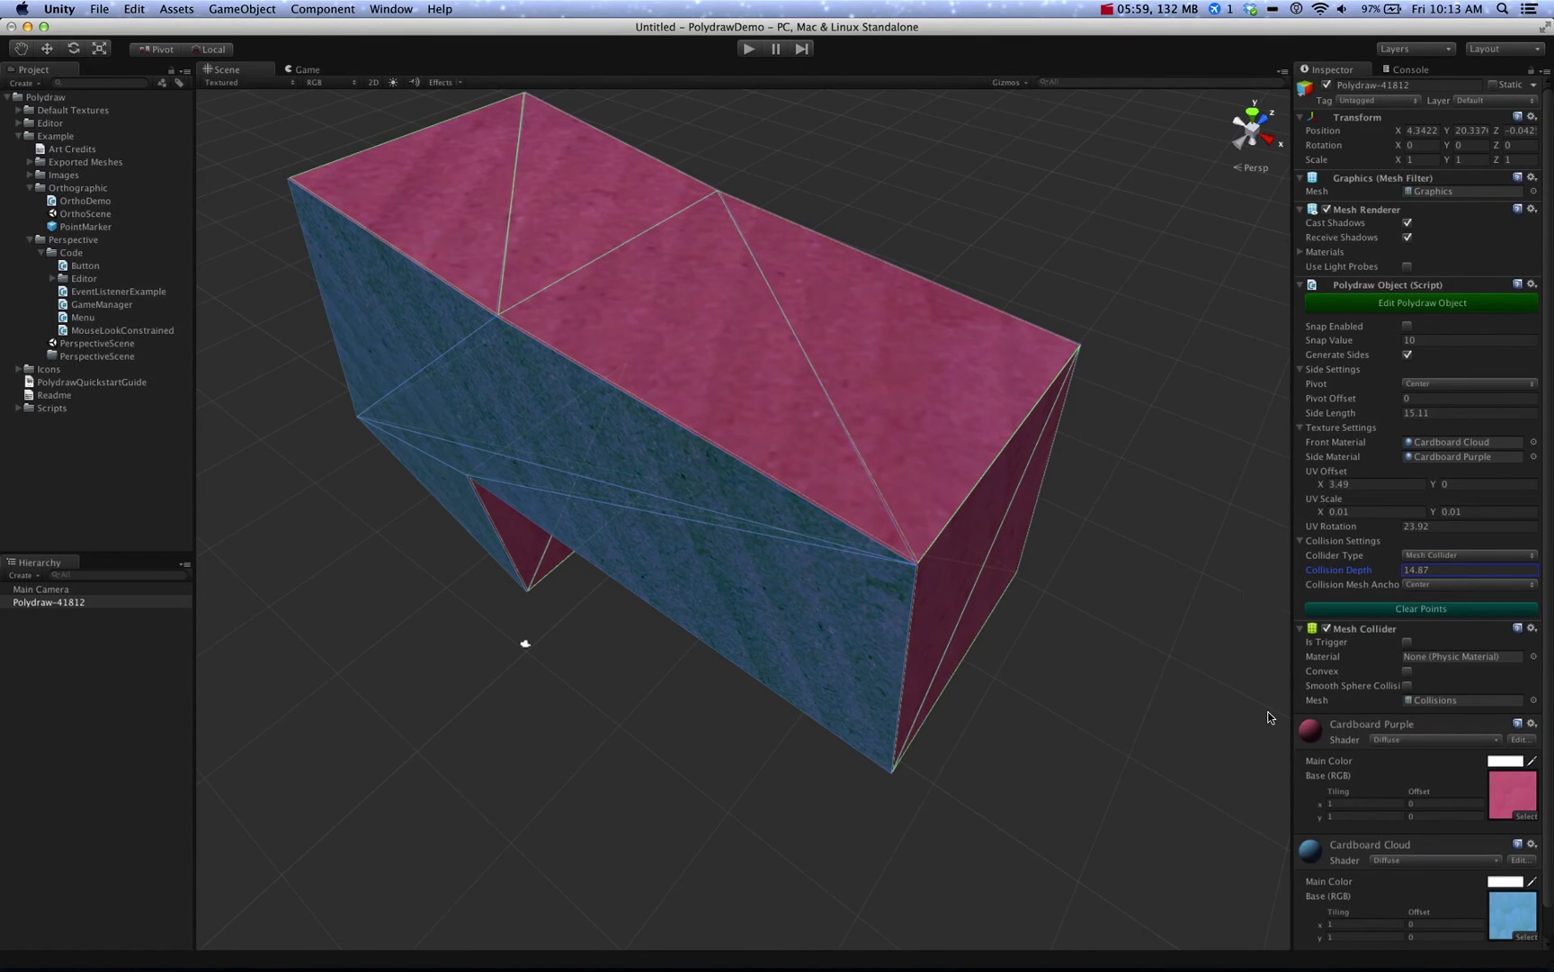
Step: Try the Front collision mesh anchor, then change the anchor to Center
left_click(1446, 584)
left_click(1441, 610)
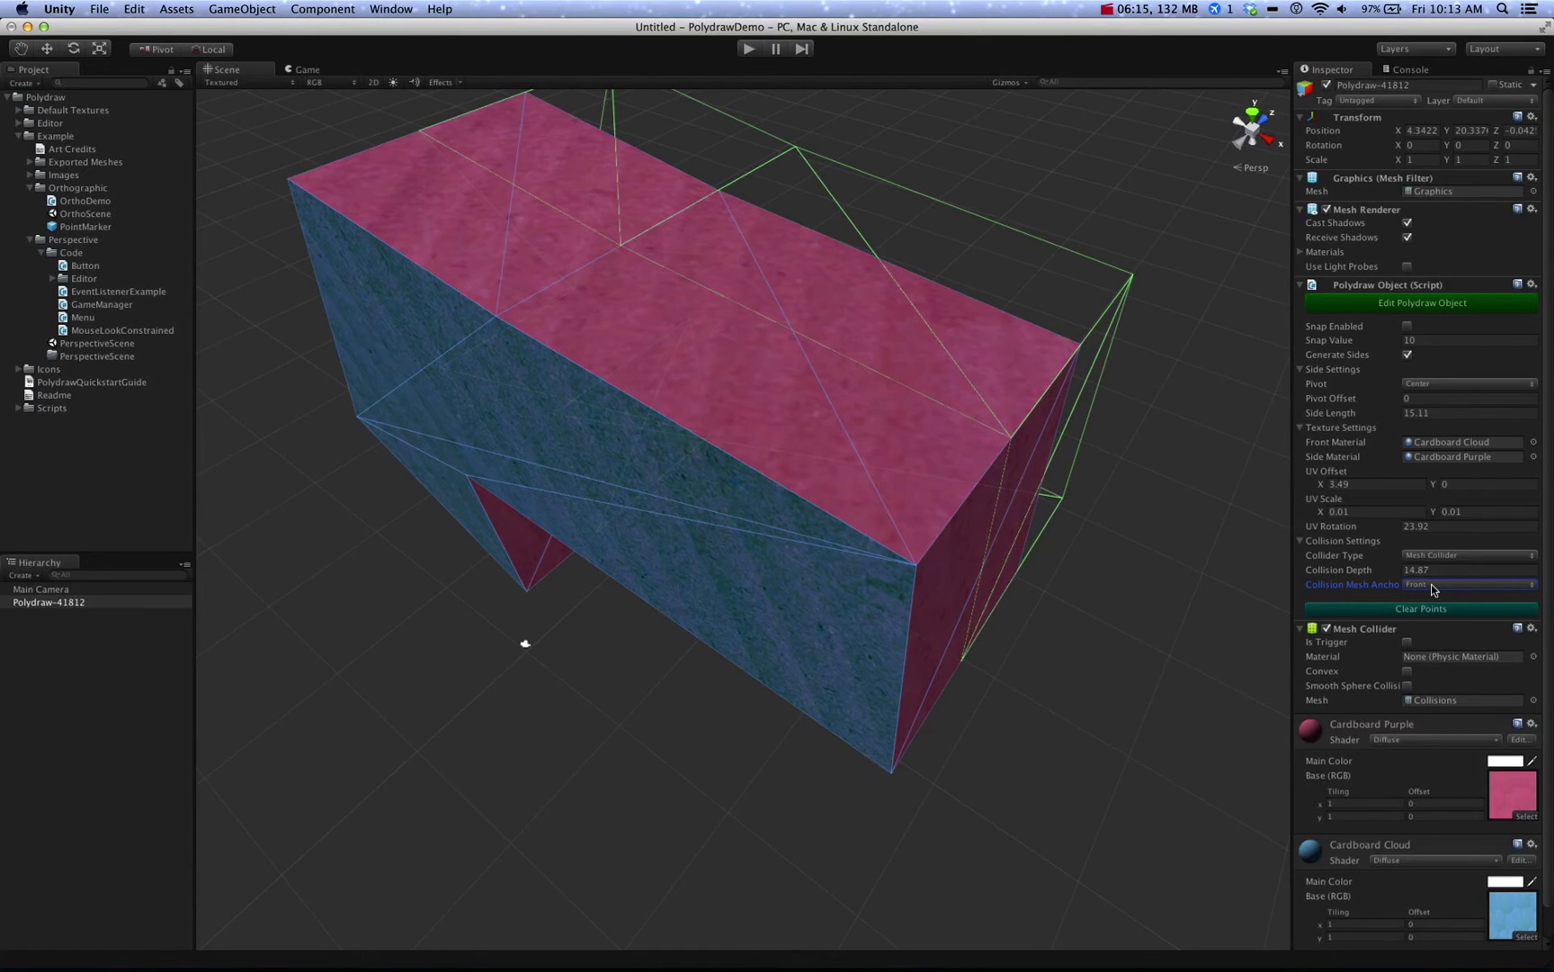
left_click(1432, 584)
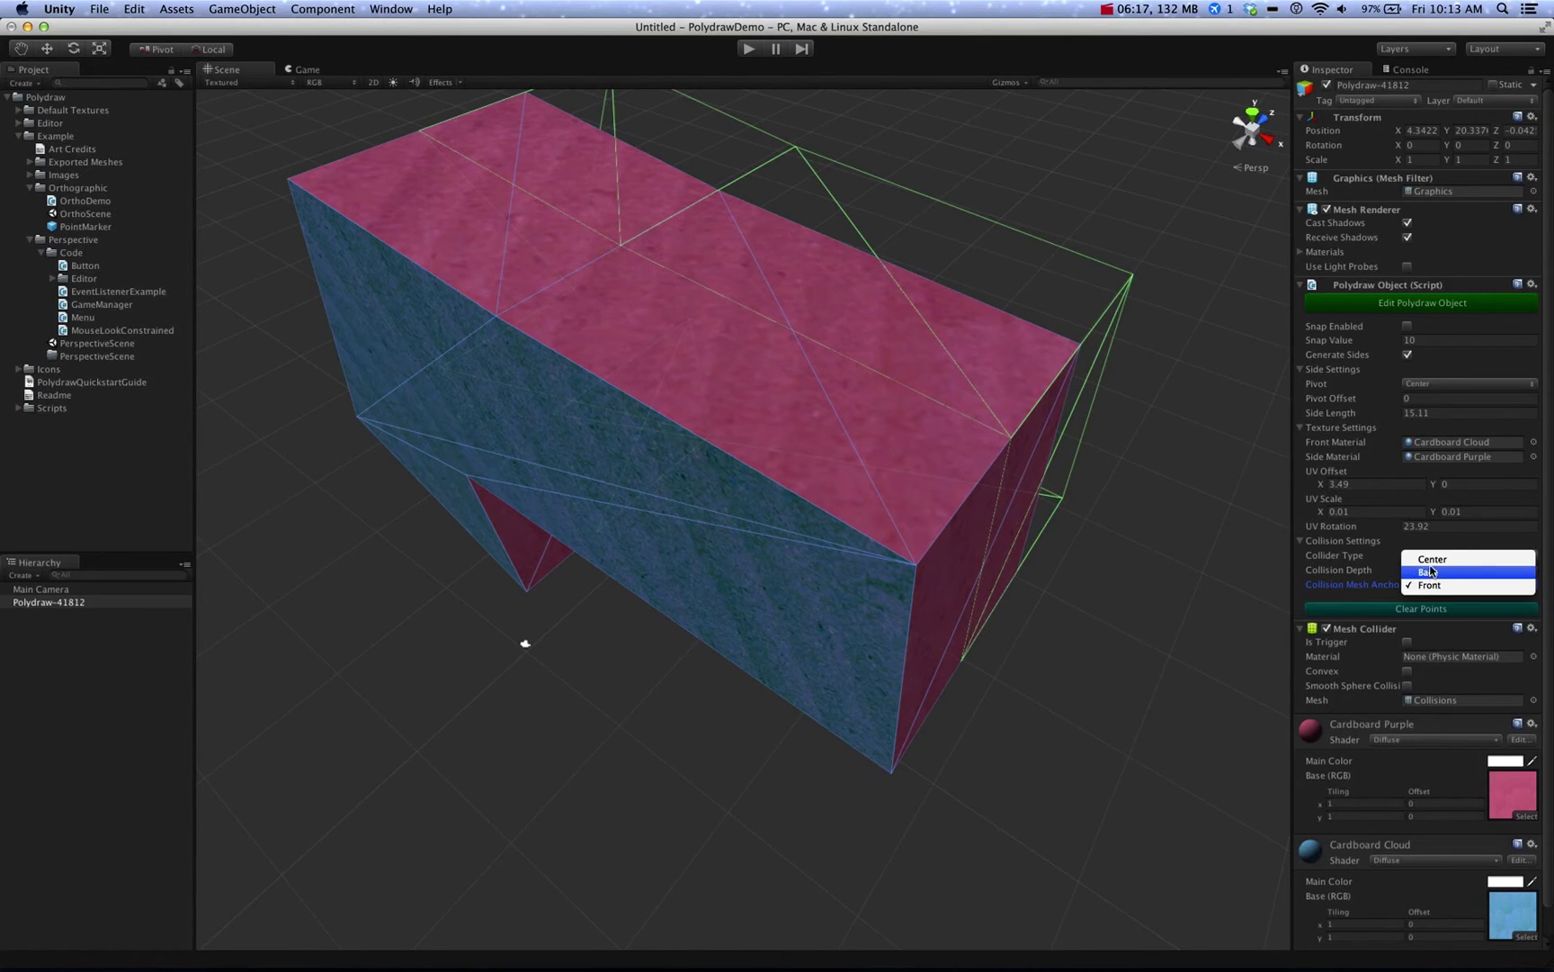
left_click(1432, 571)
Step: Switch the collider type to Box Collider and orbit to inspect the blue face and purple top
left_click(1434, 555)
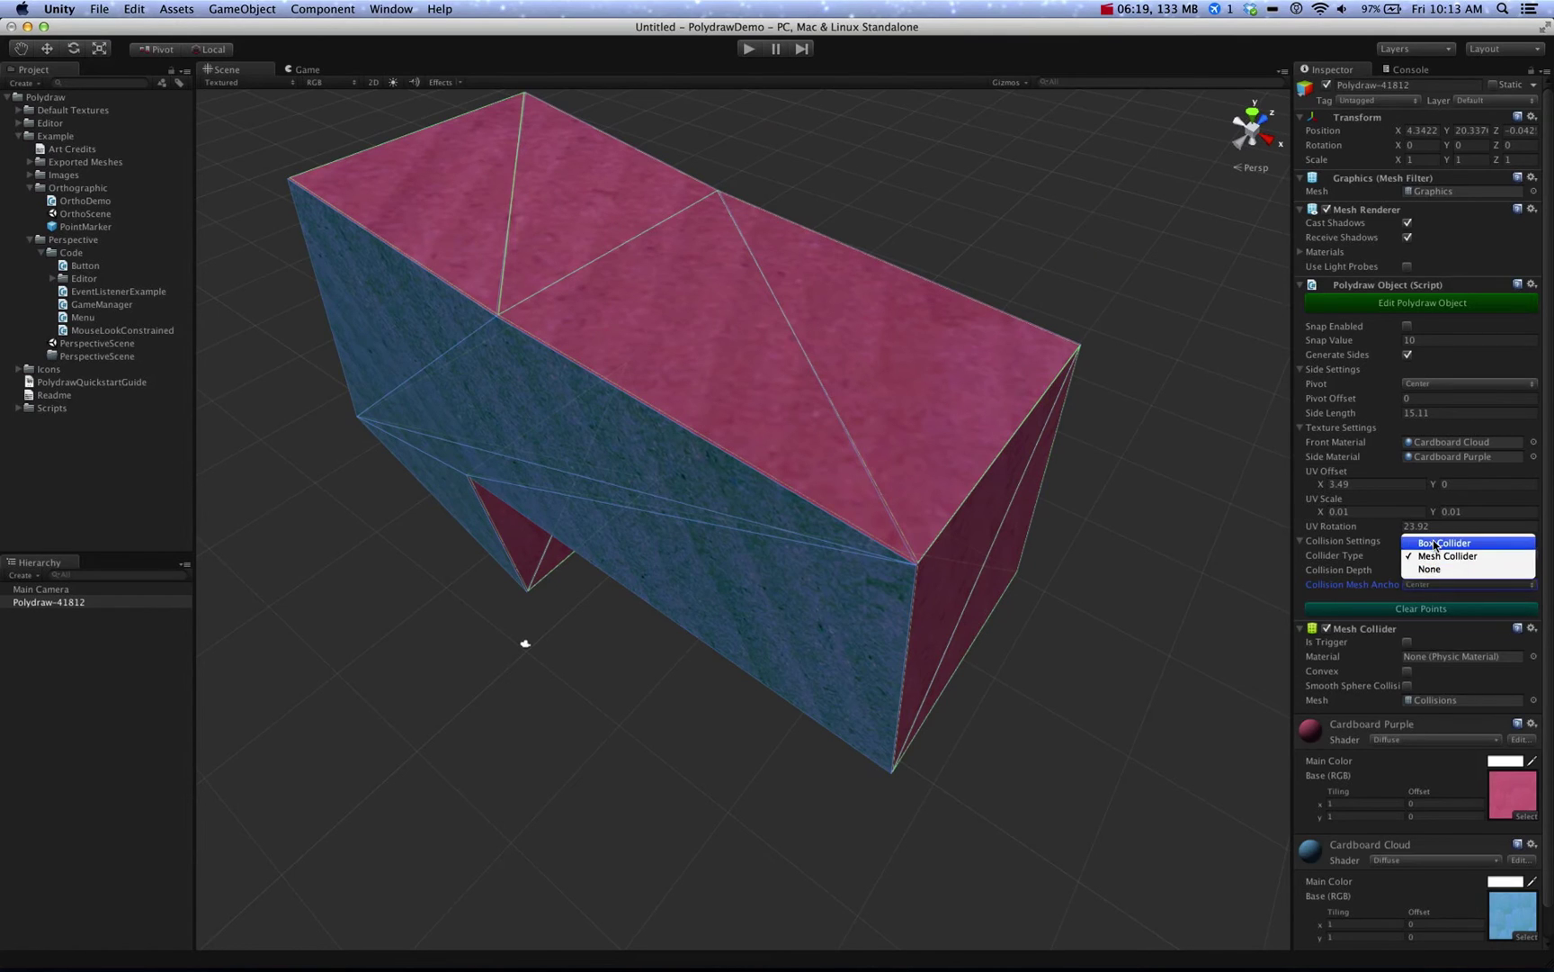
left_click(1436, 543)
left_click_drag(679, 450, 809, 405, "alt")
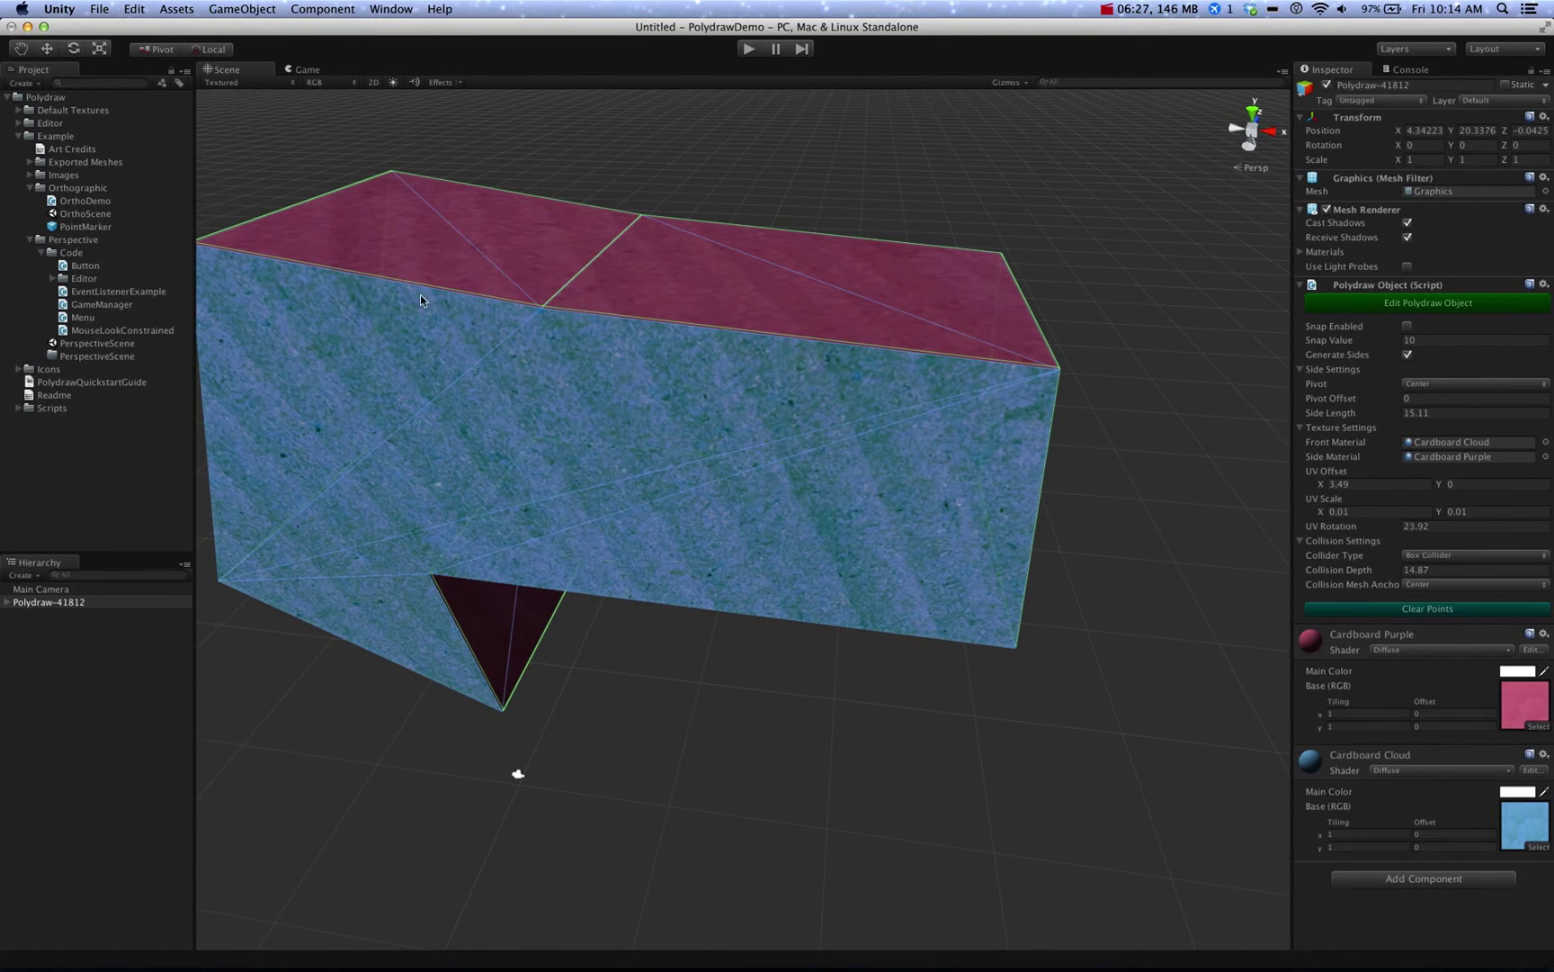
left_click_drag(486, 364, 579, 469, "alt")
left_click_drag(646, 258, 673, 287, "alt")
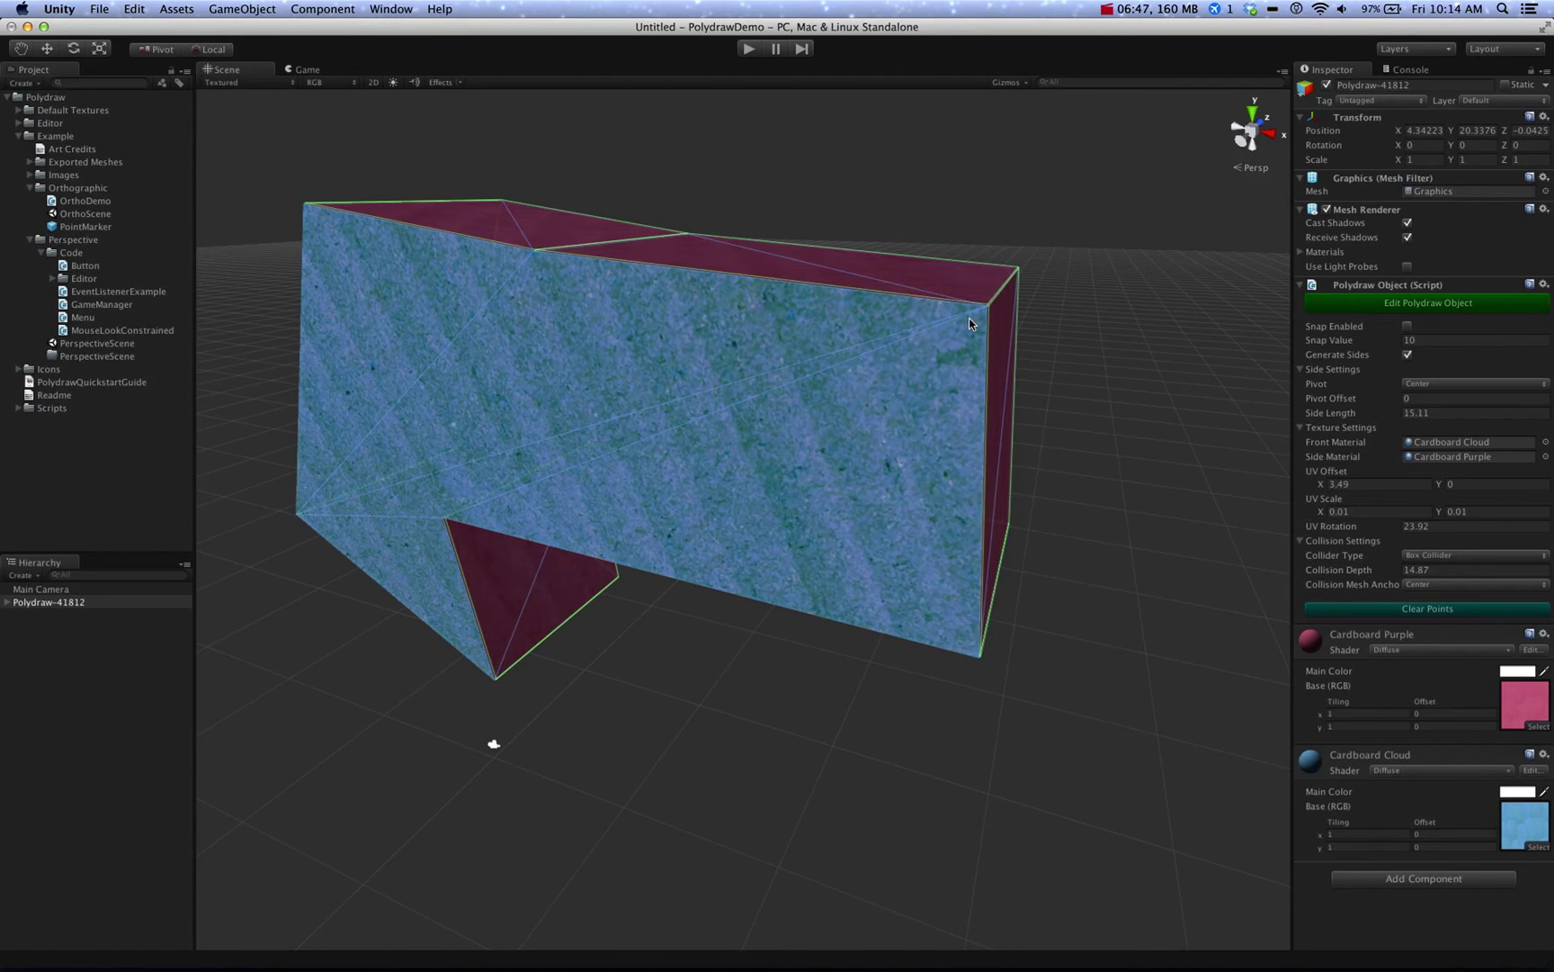
left_click_drag(969, 316, 933, 401, "alt")
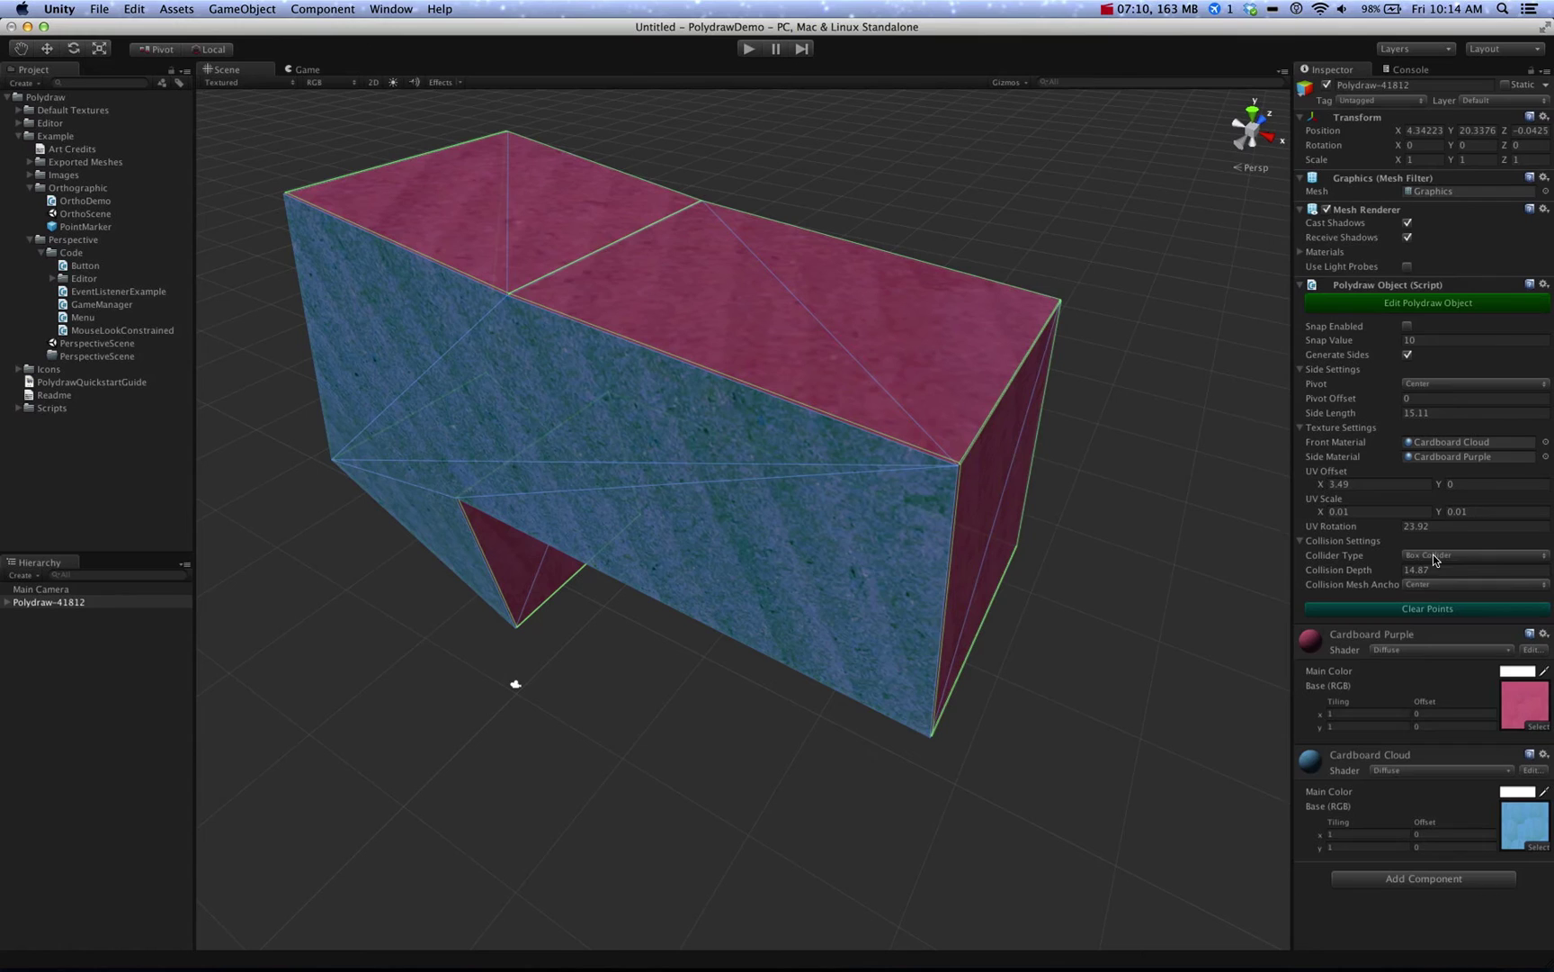
Step: Enter outline editing, drag the corner vertices, and add a new raised vertex
left_click(1434, 304)
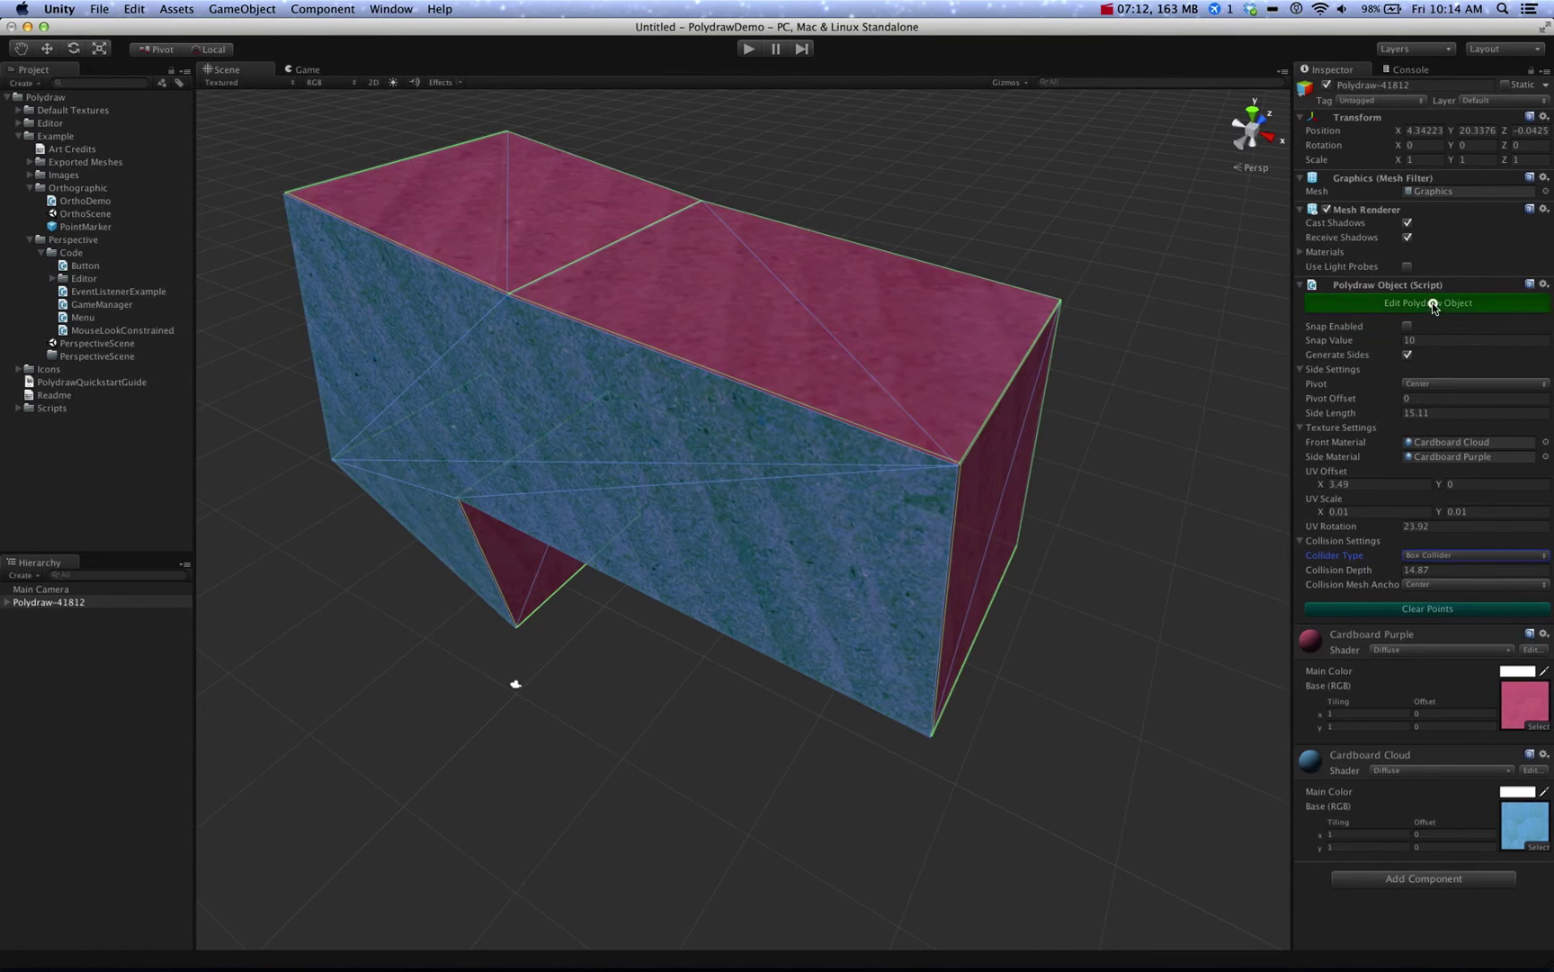
left_click_drag(955, 283, 836, 371)
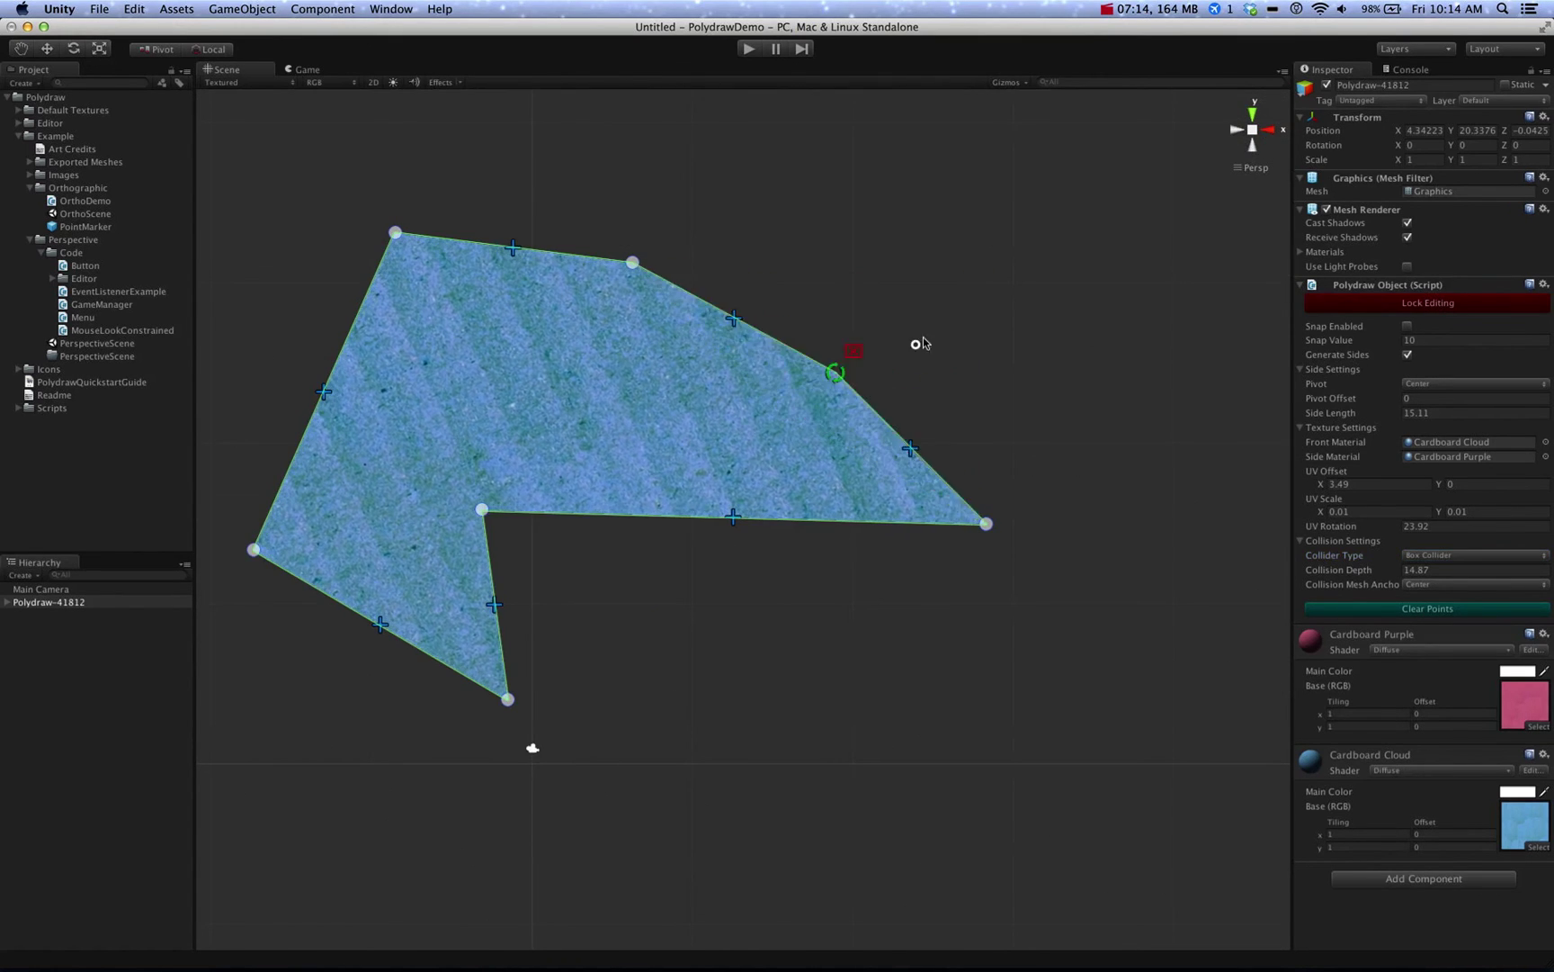
left_click_drag(922, 343, 1006, 250)
left_click_drag(633, 262, 712, 240)
left_click_drag(860, 246, 886, 185)
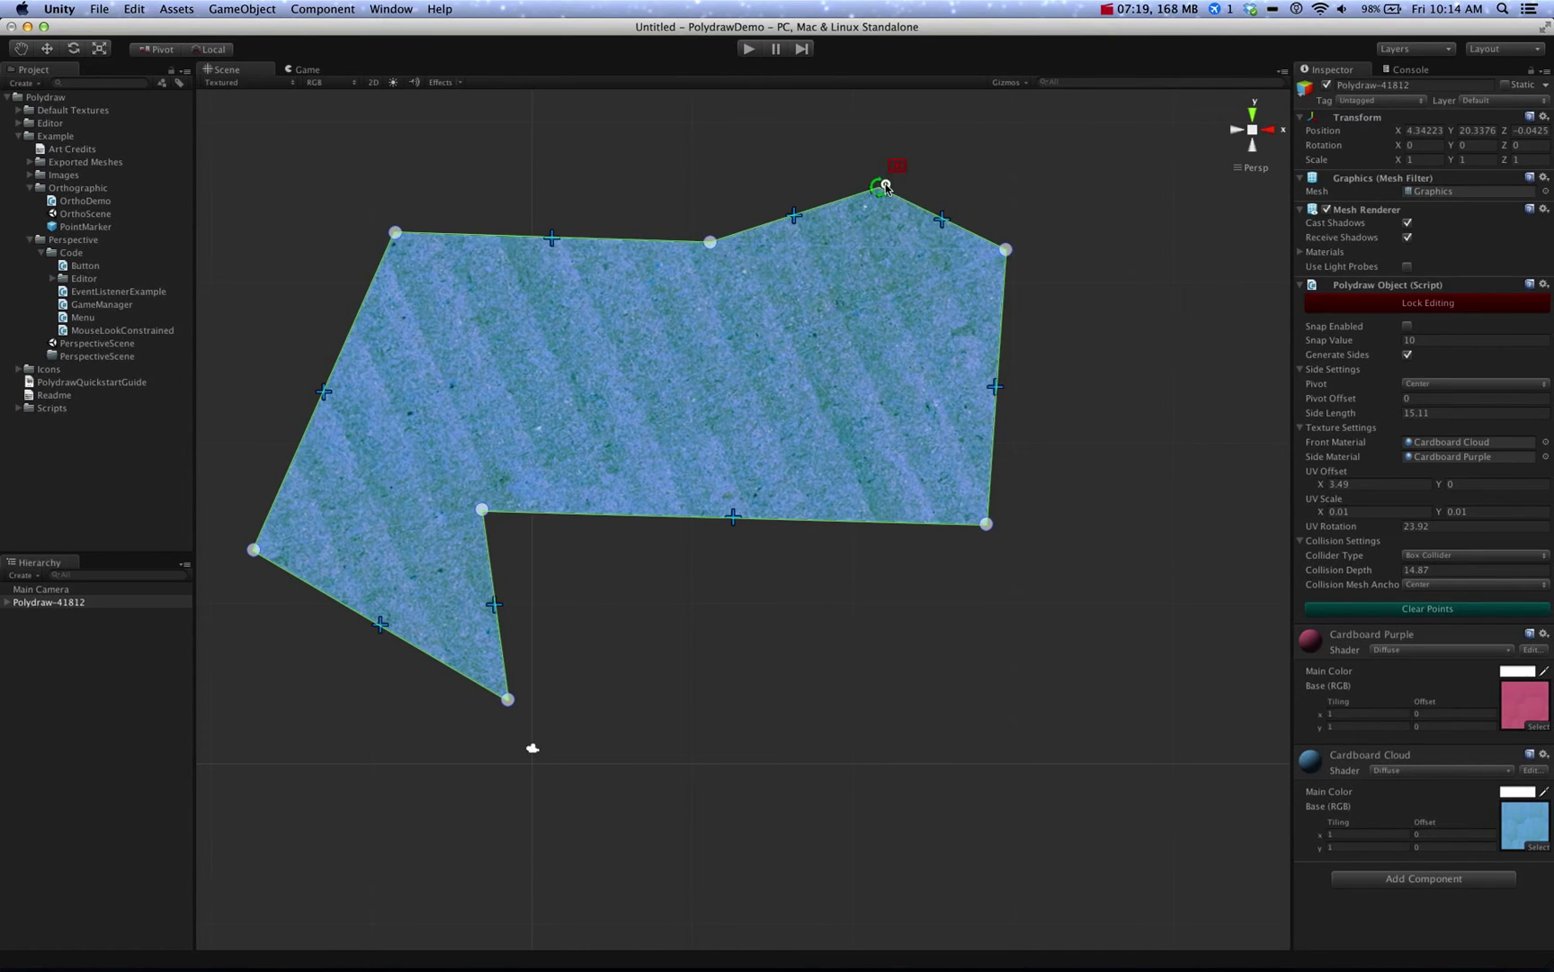
Step: Enable snapping at value 1 and drag the vertices into an arrow with a squared tail block
left_click(1408, 326)
double_click(1422, 340)
left_click_drag(879, 189, 1014, 124)
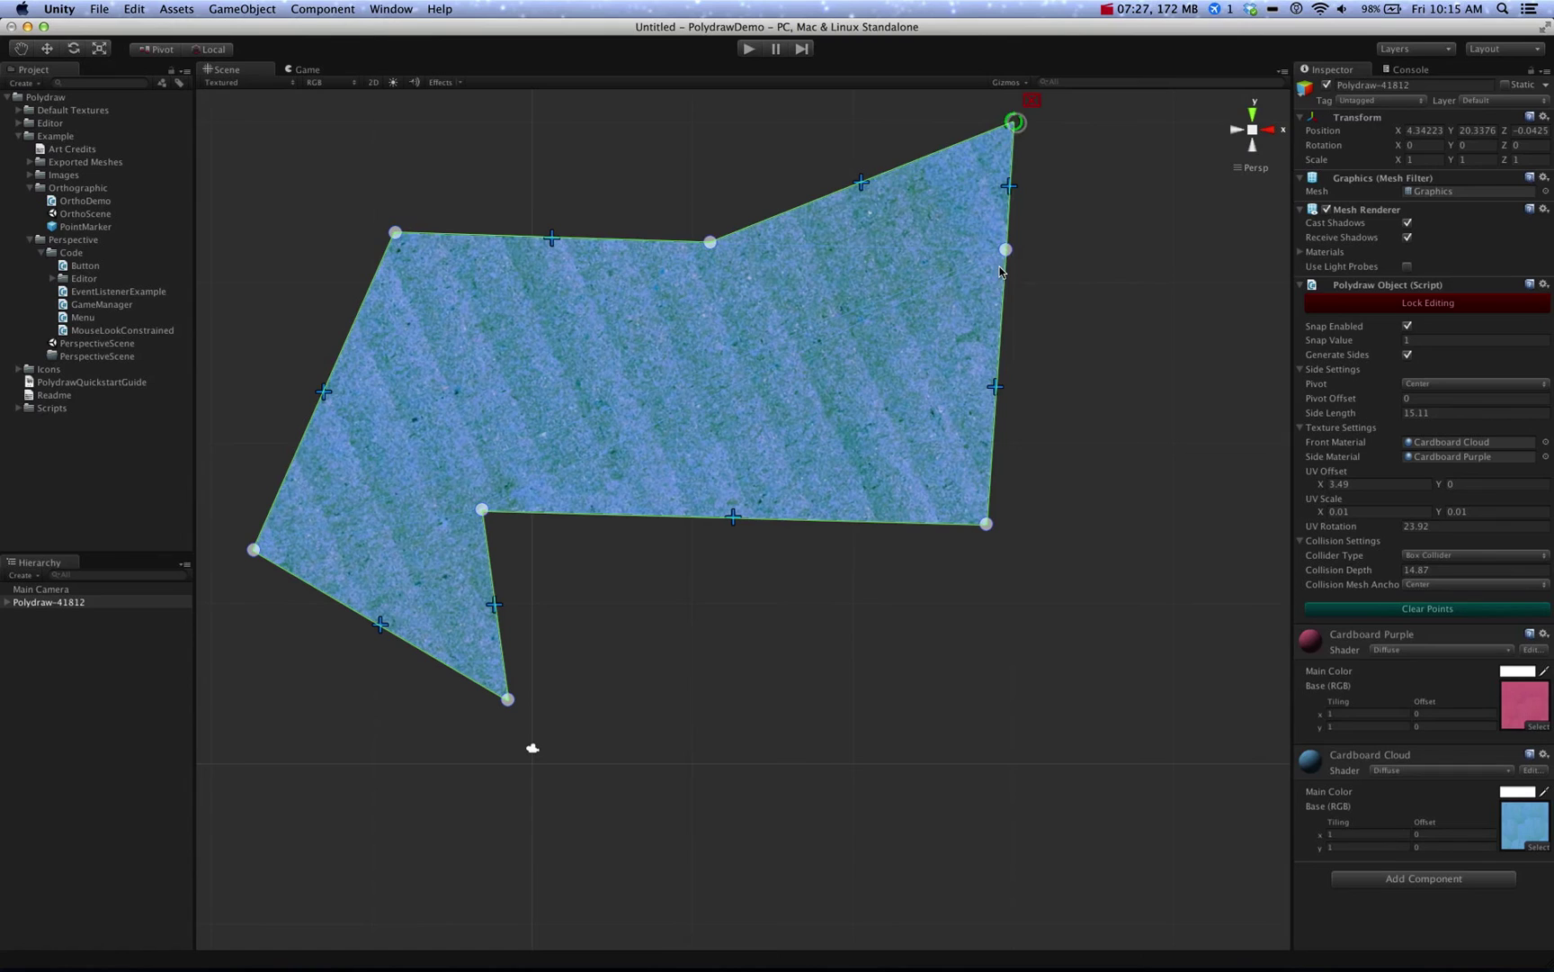
left_click_drag(1005, 250, 1174, 123)
left_click_drag(986, 522, 1173, 282)
left_click_drag(710, 242, 1012, 217)
left_click_drag(1174, 281, 1174, 440)
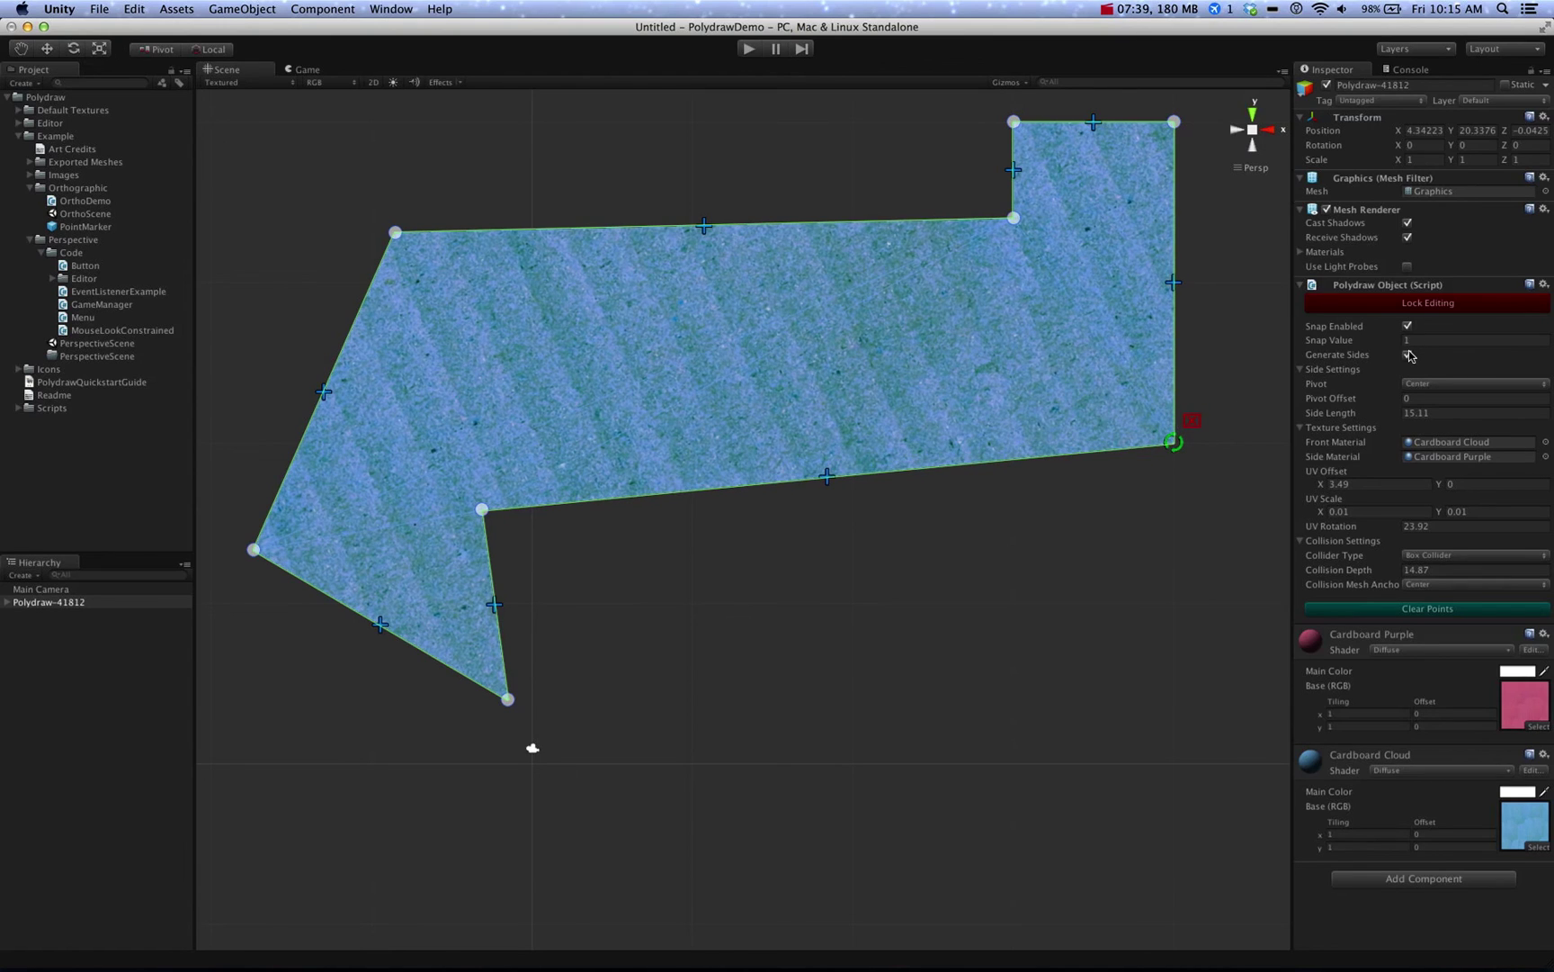
Step: Lock editing, turn off Generate Sides, and frame the arrow to check the mesh
left_click(1411, 303)
left_click(1407, 355)
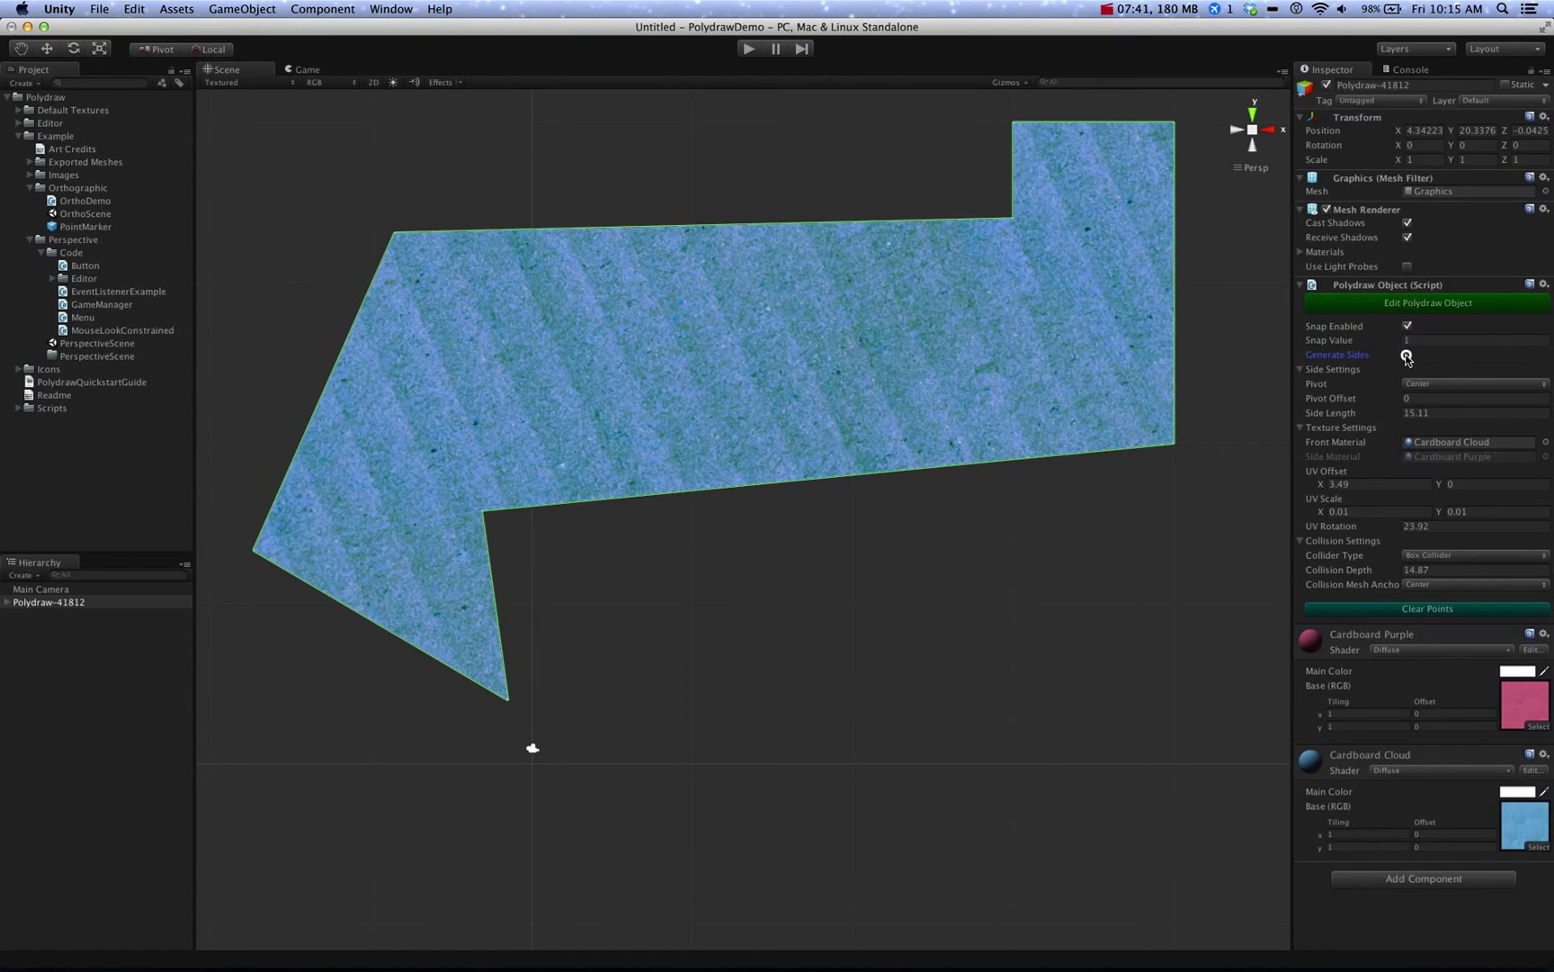
left_click(1251, 168)
left_click_drag(1240, 332, 1078, 517, "alt")
left_click(1247, 177)
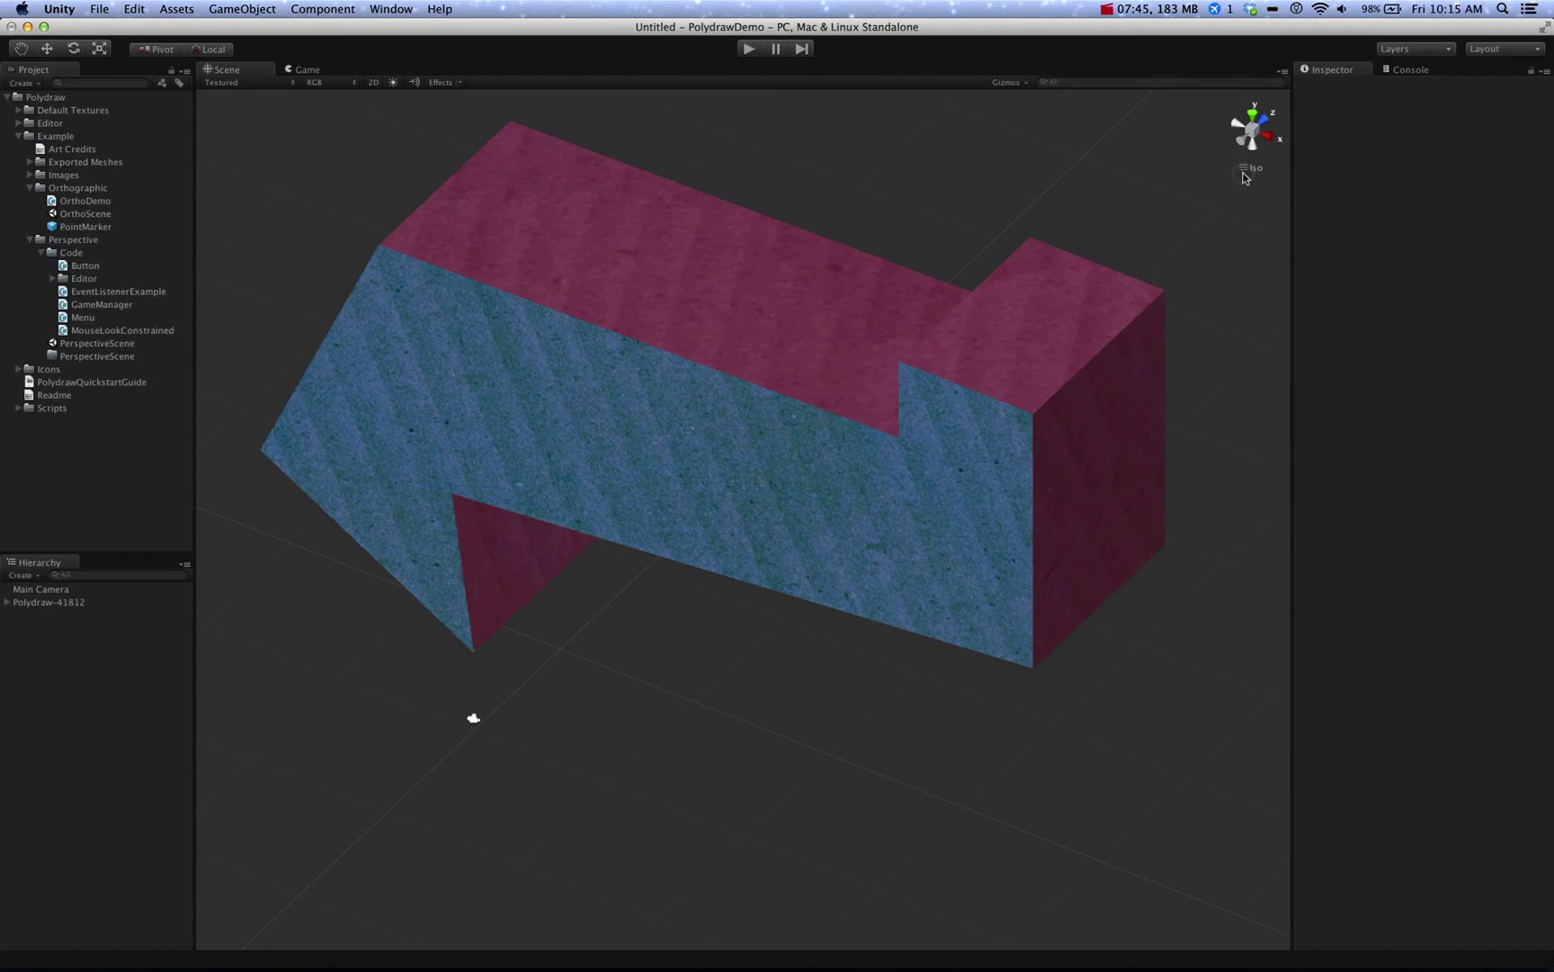
left_click(1245, 171)
left_click(1207, 282)
key("f")
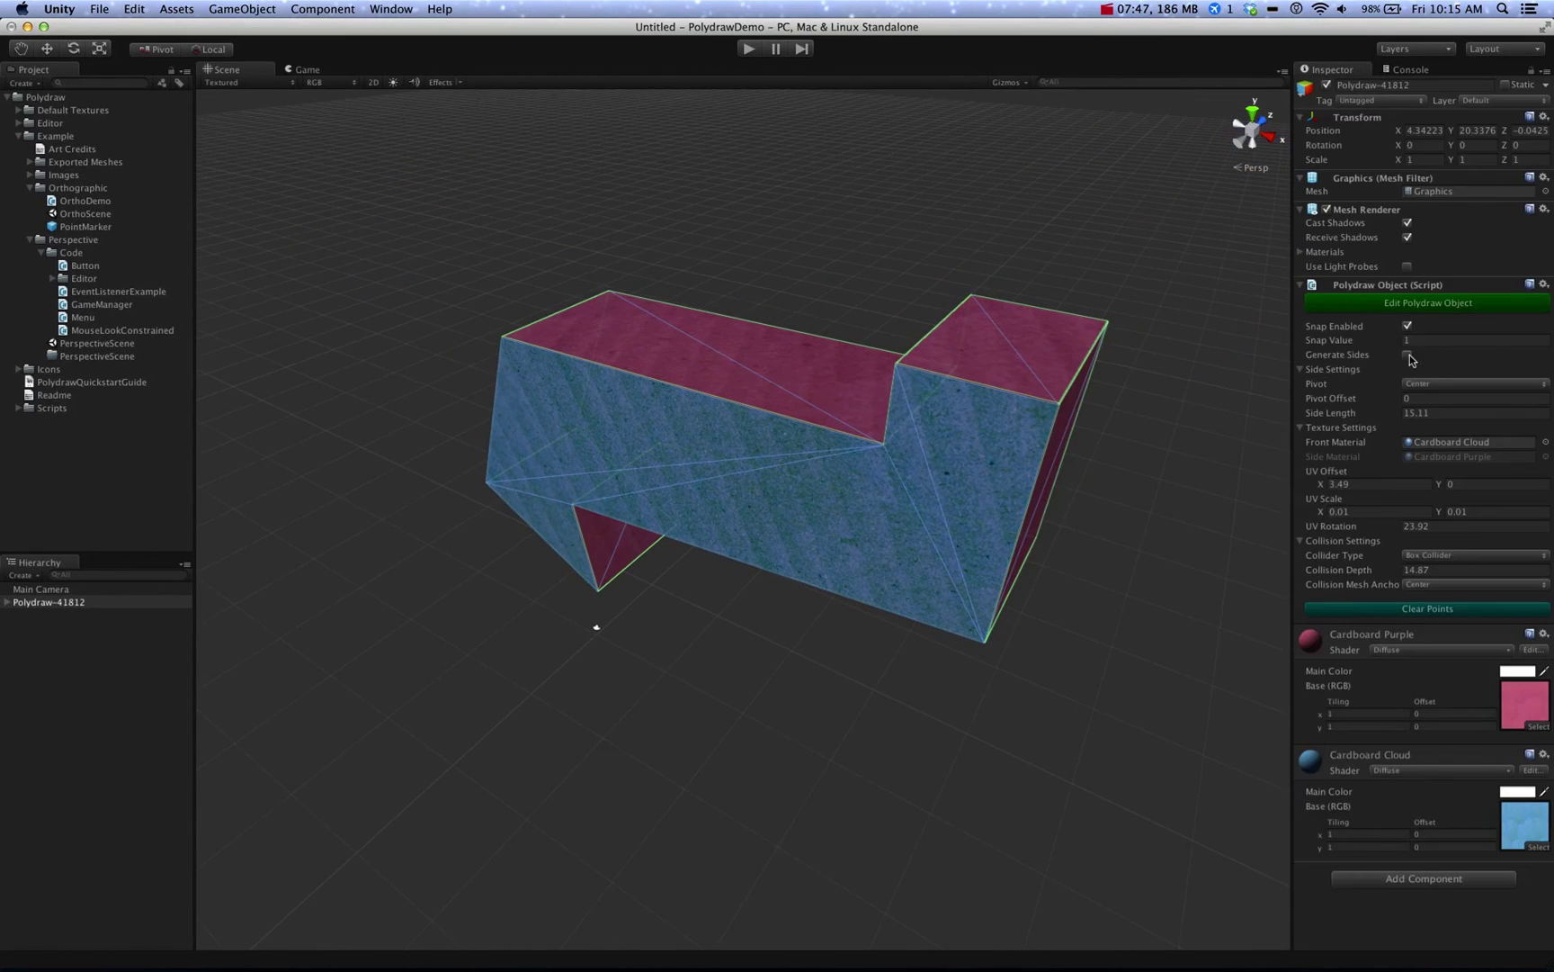
Step: Re-edit and lock the points to rebuild the flat side-less arrow, viewed in perspective
left_click(1425, 304)
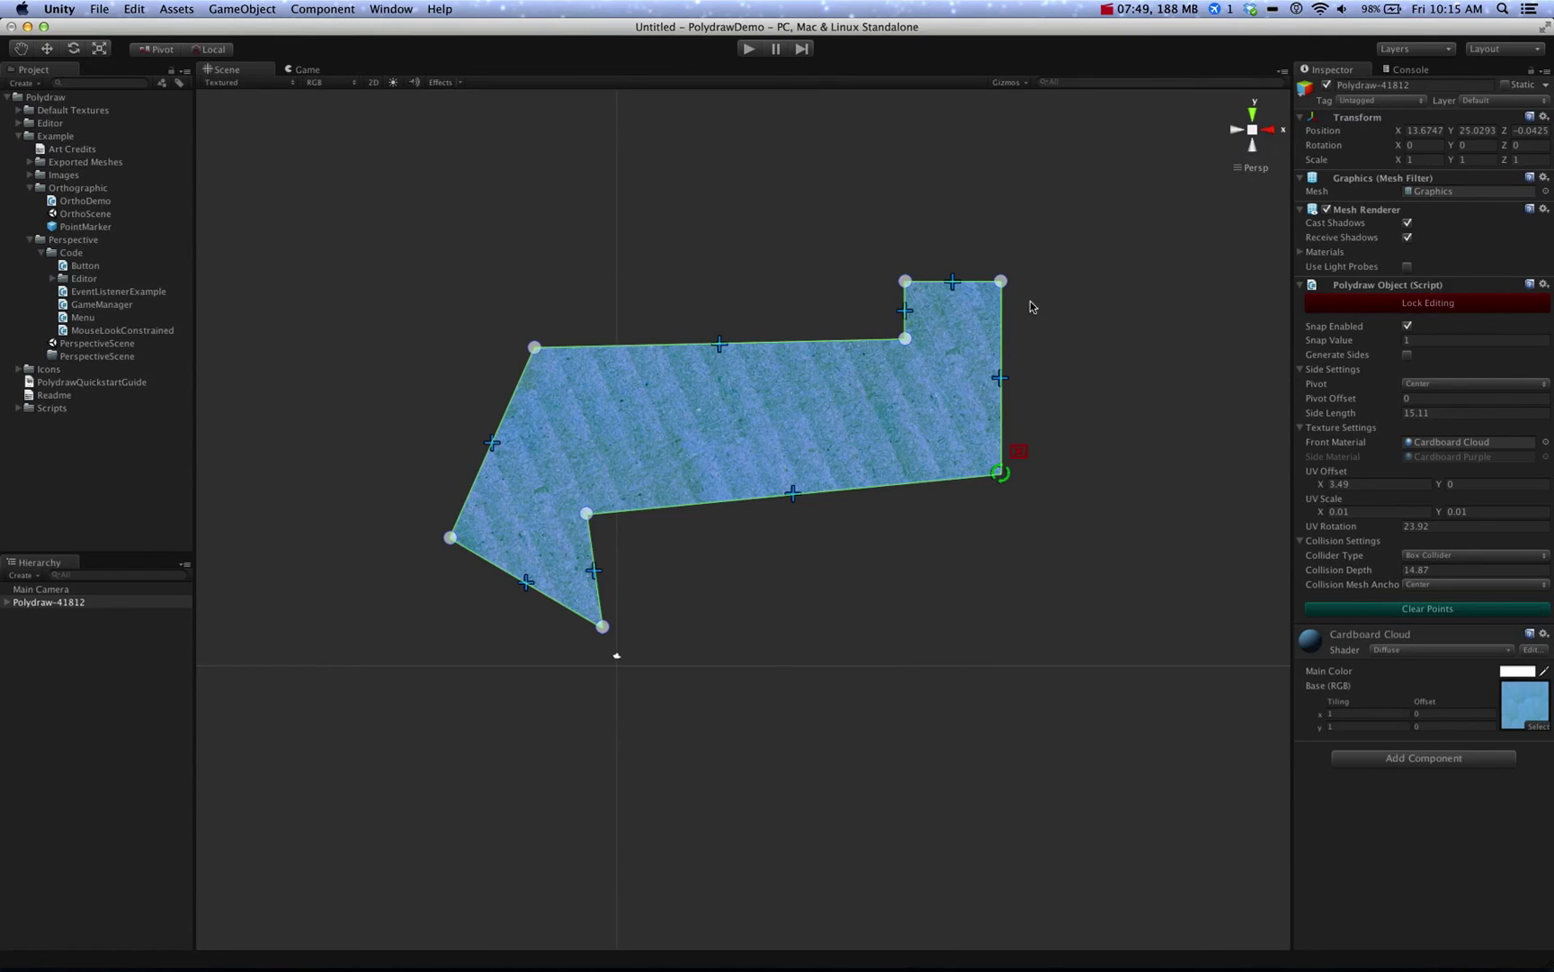
left_click(1000, 283)
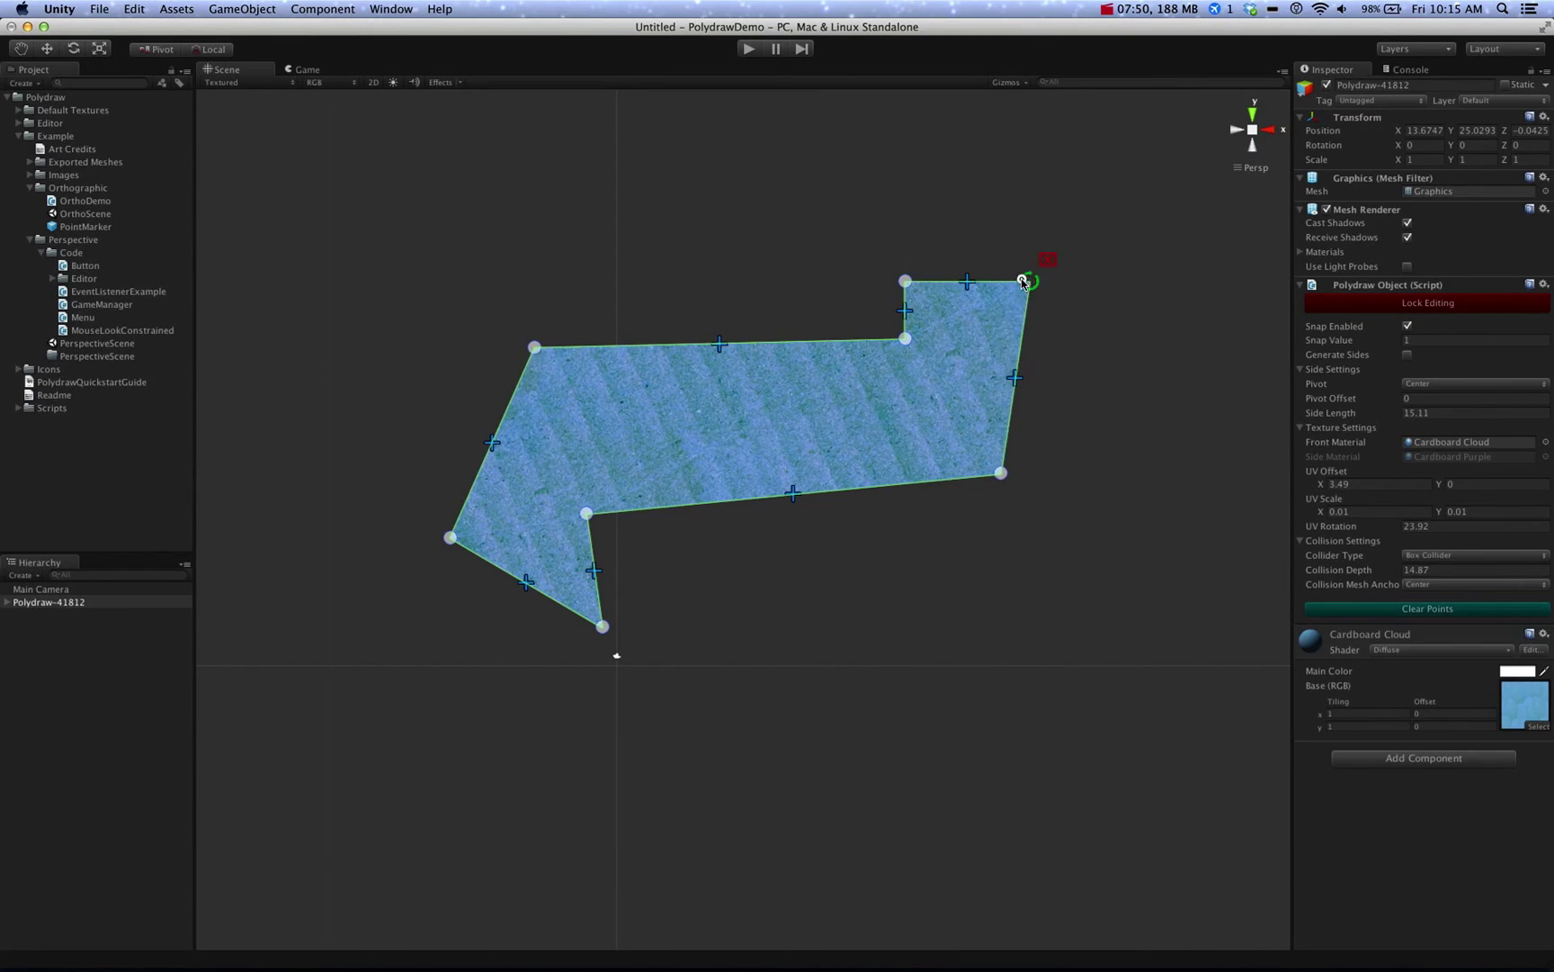
left_click(1366, 306)
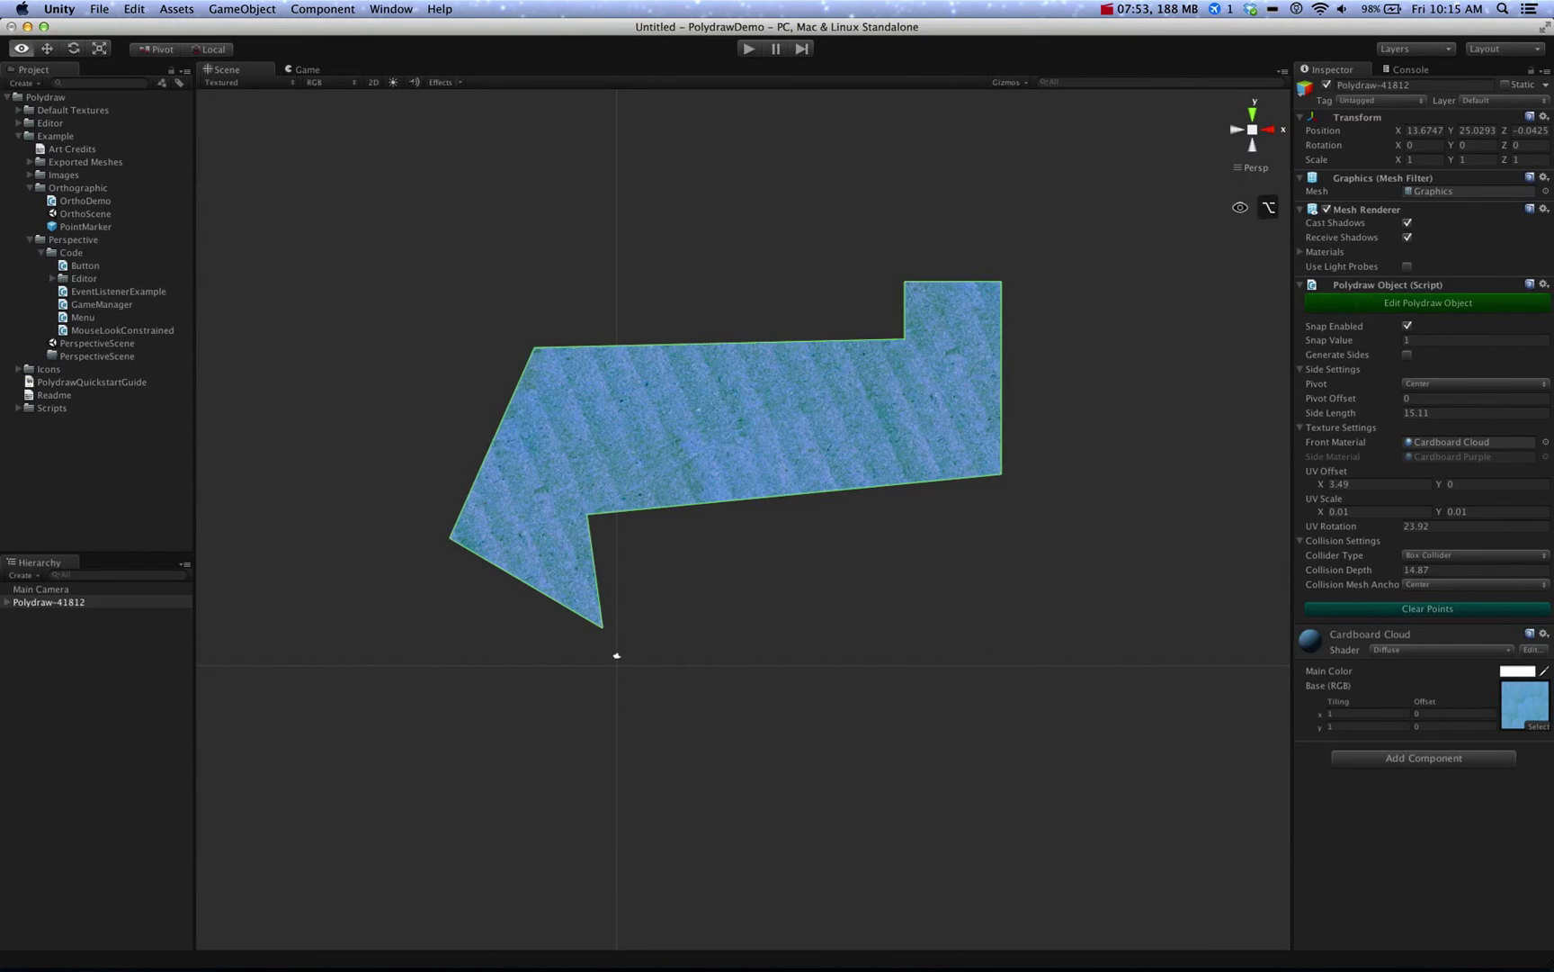
left_click_drag(1269, 207, 1097, 293, "alt")
left_click(1250, 168)
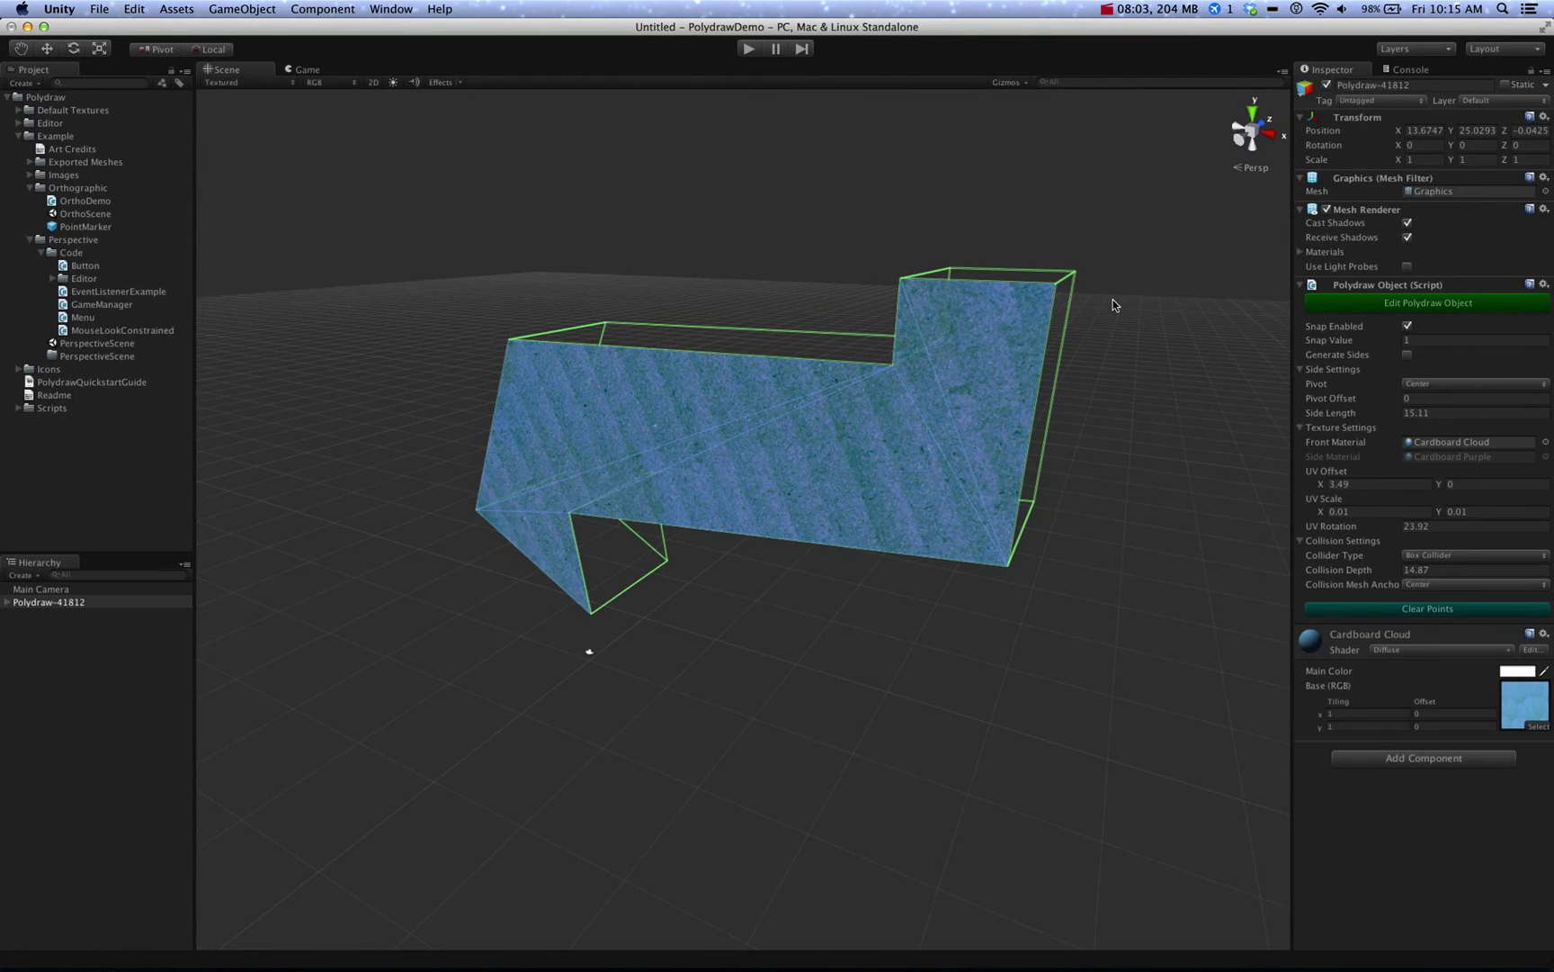
left_click(392, 9)
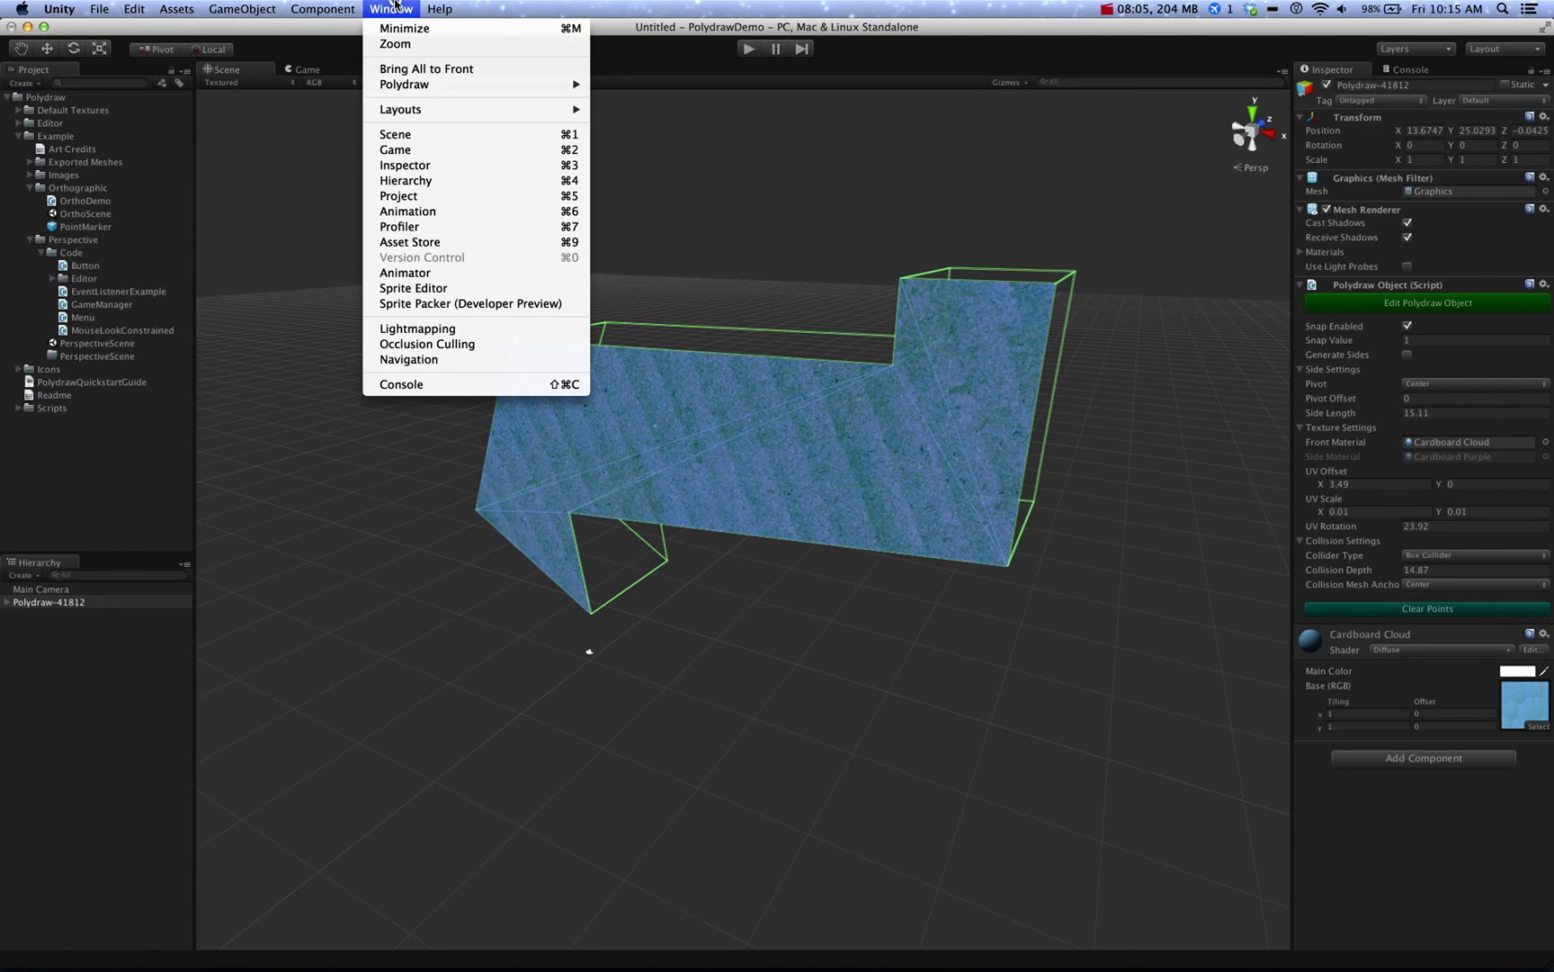
left_click(392, 9)
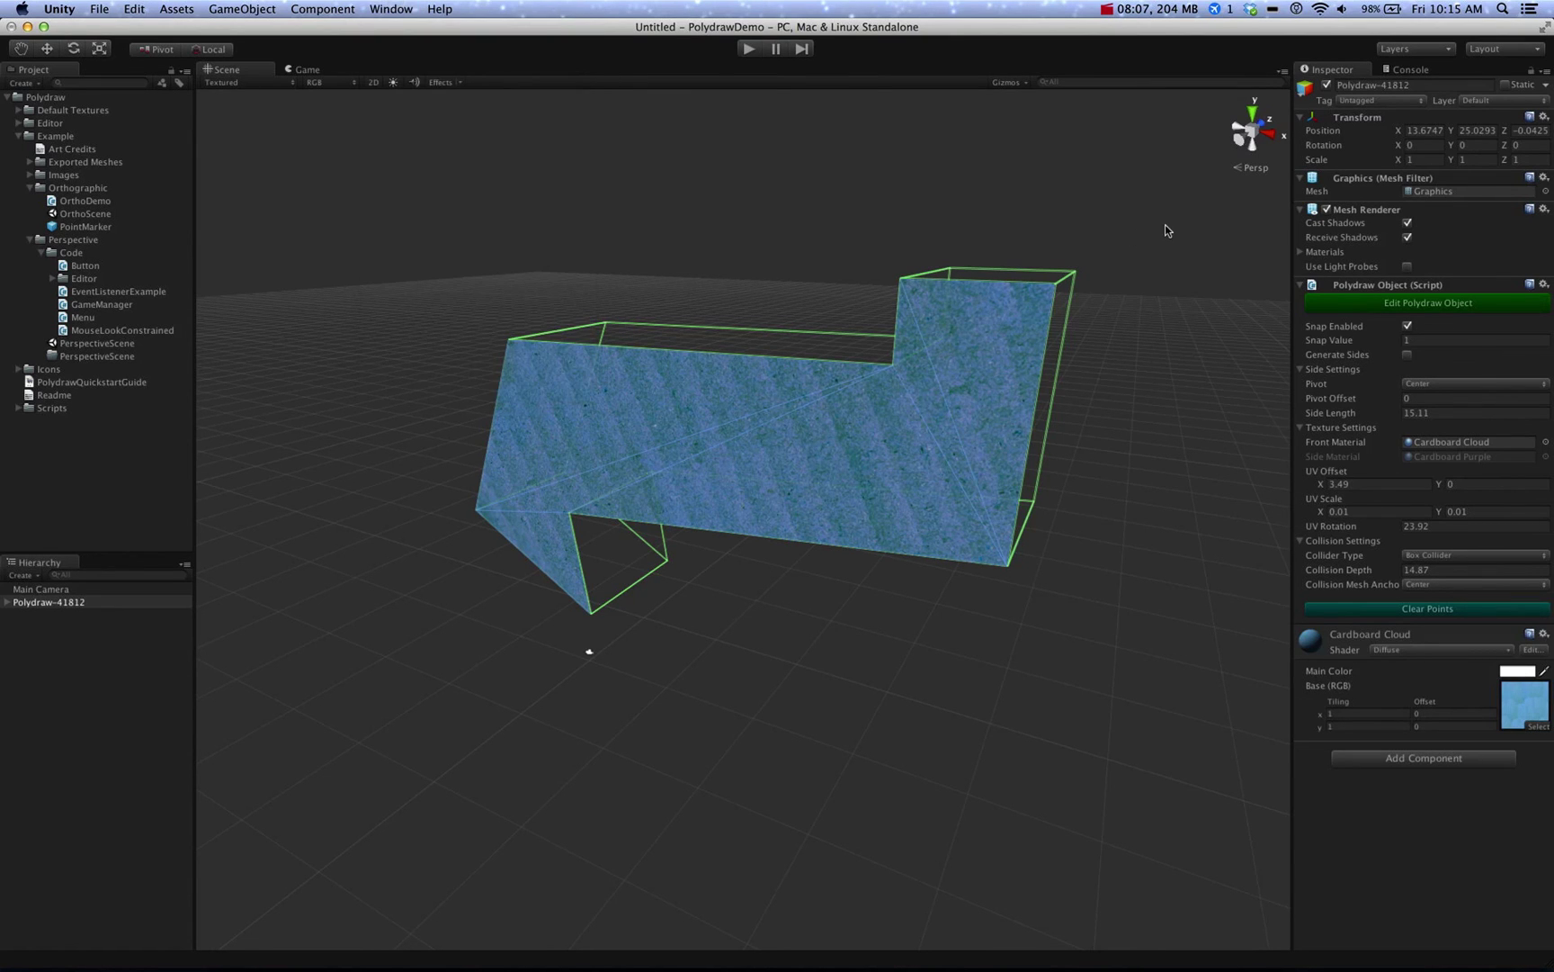
Step: Orbit to a frontal view, re-enter point editing, and pan the arrow to the view centre
left_click_drag(1145, 232, 1282, 248, "alt")
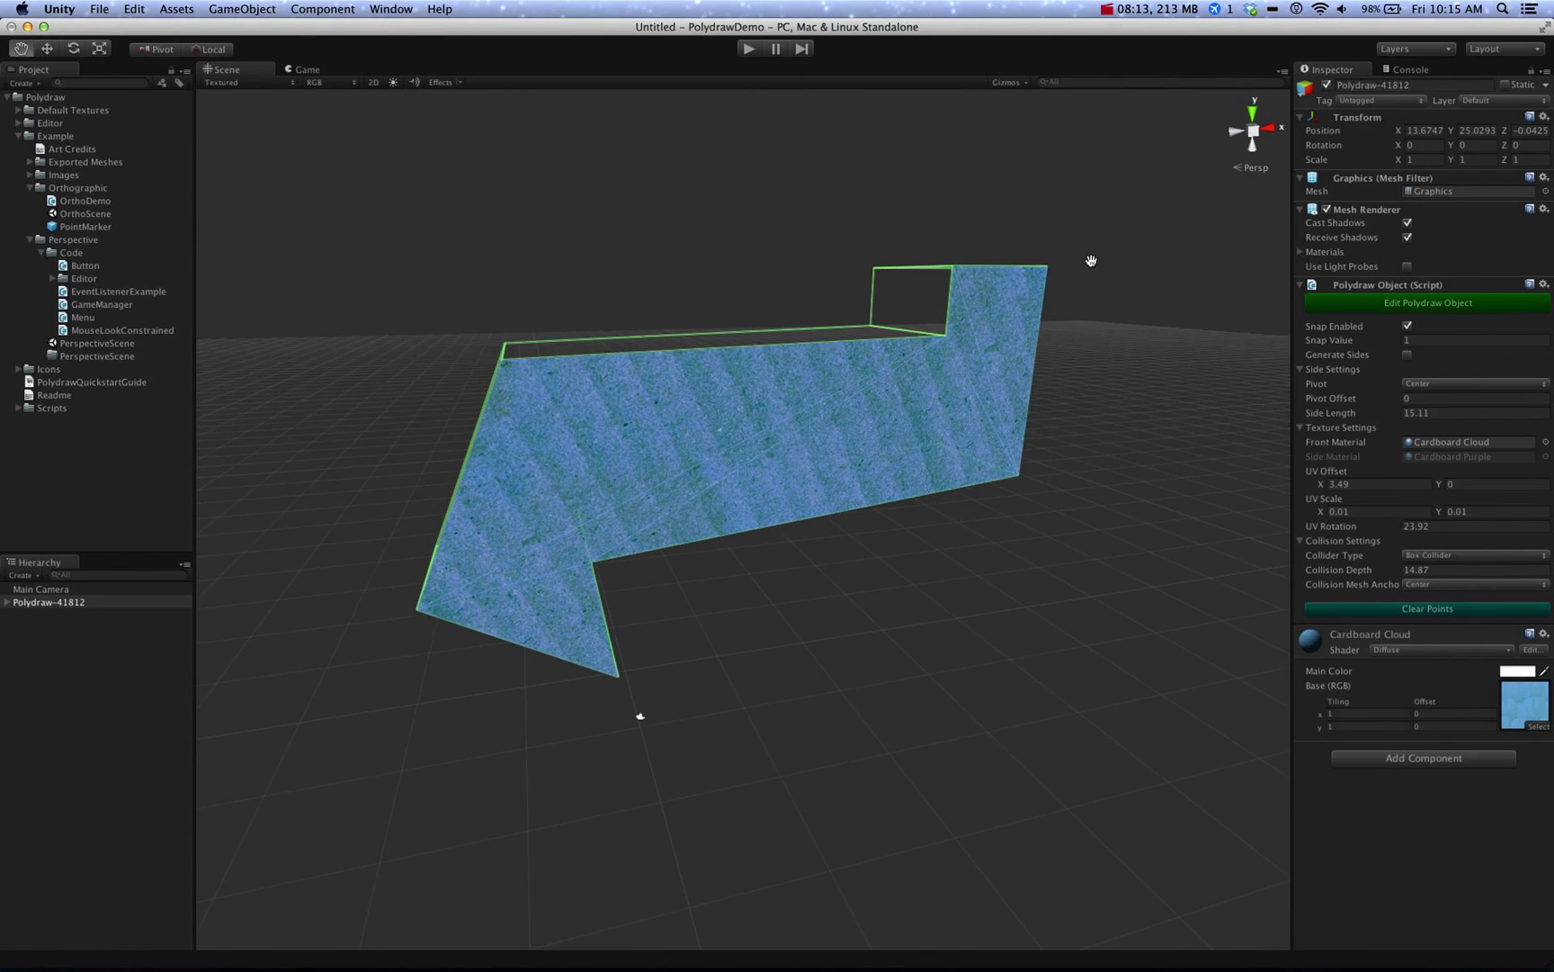
left_click_drag(1089, 256, 945, 392)
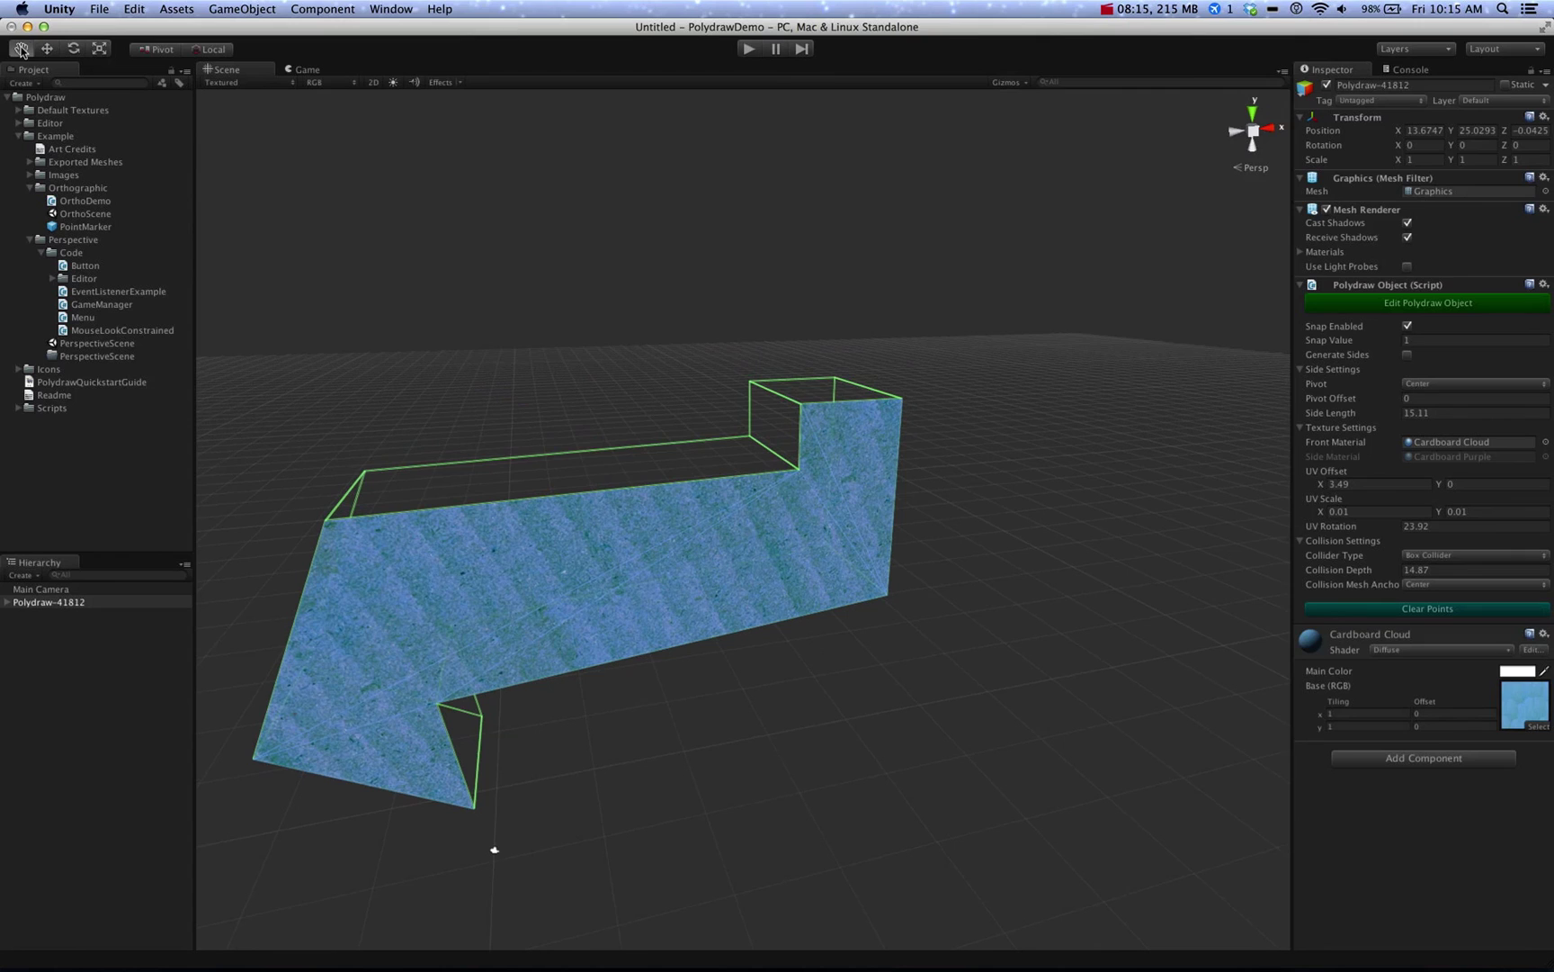
left_click_drag(249, 140, 834, 296, "alt")
left_click(1430, 303)
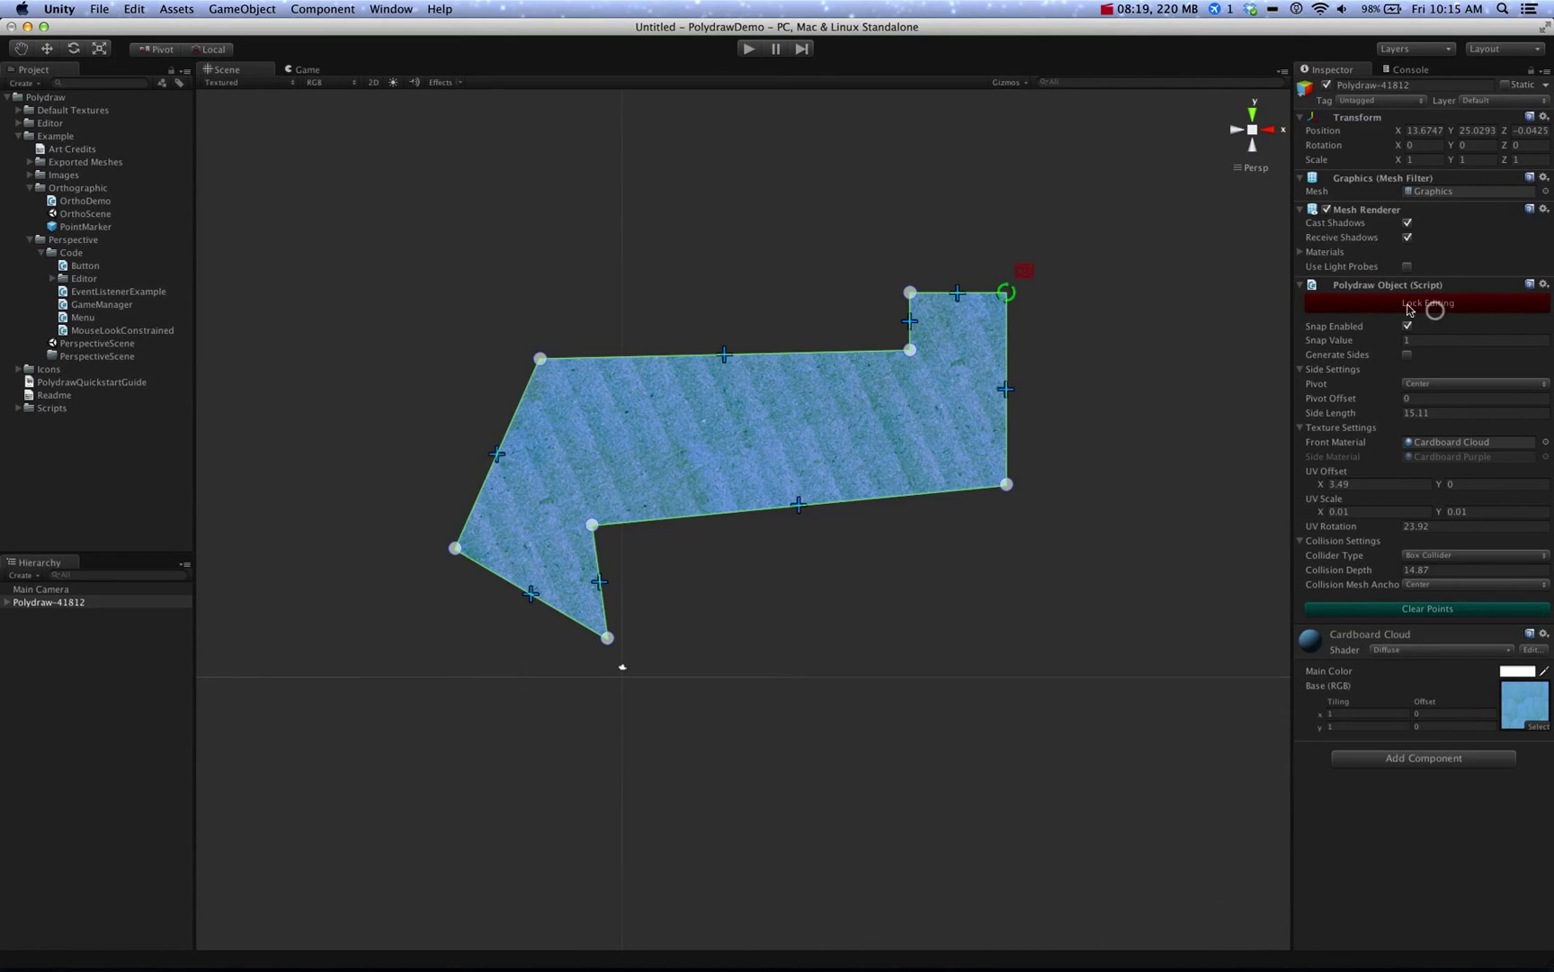
key("q")
left_click_drag(852, 247, 616, 256)
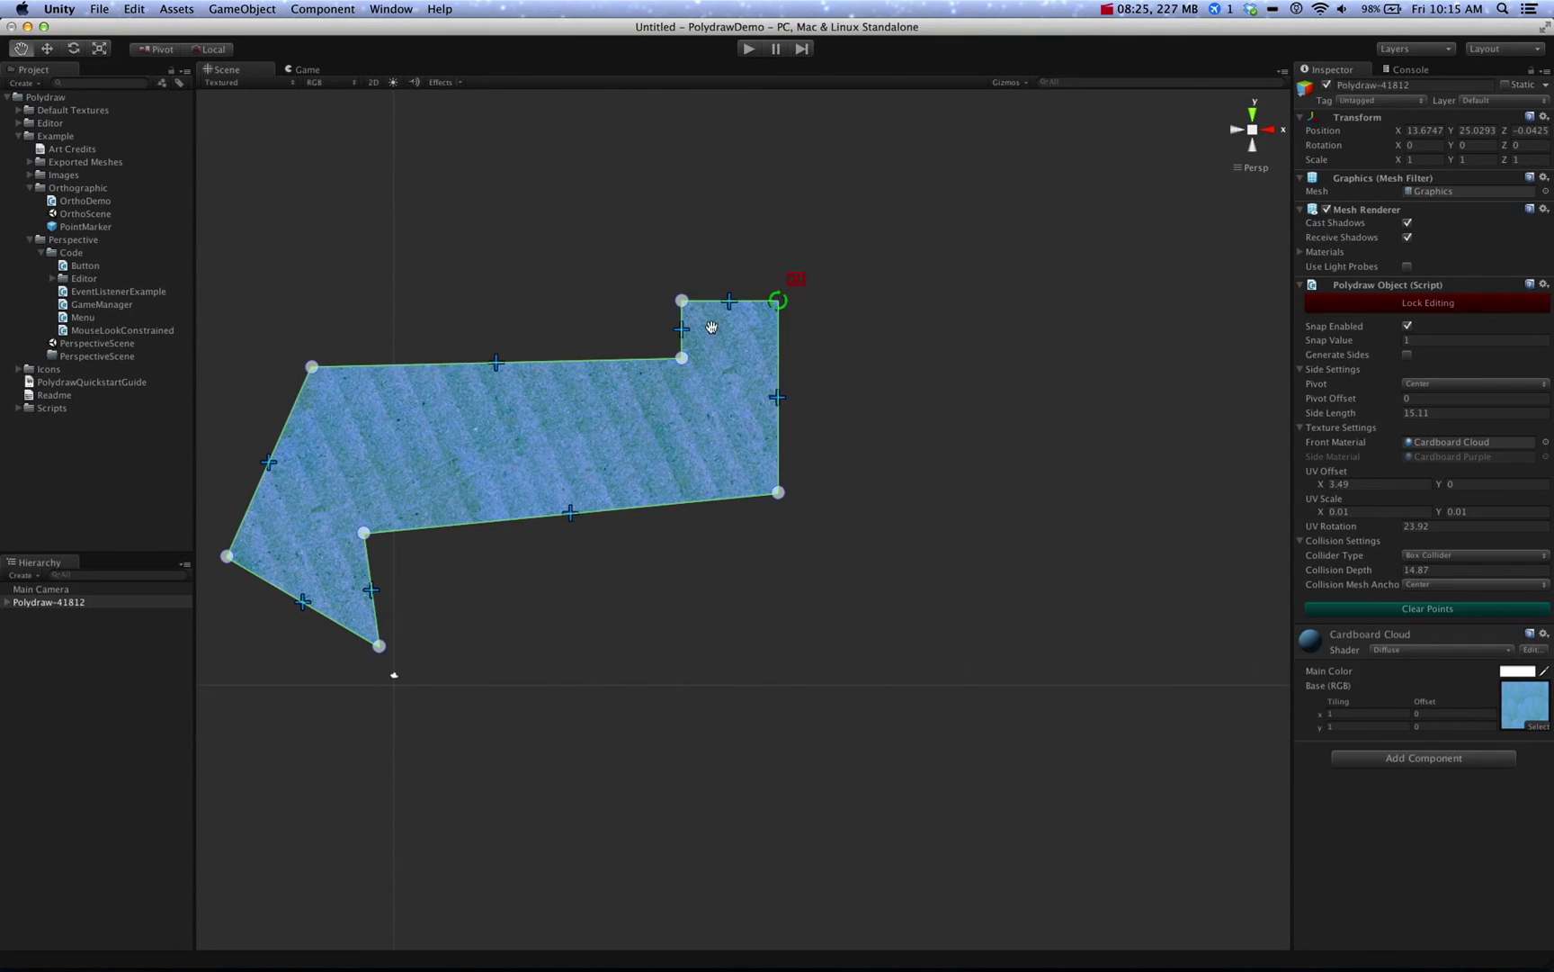
left_click_drag(684, 301, 725, 247)
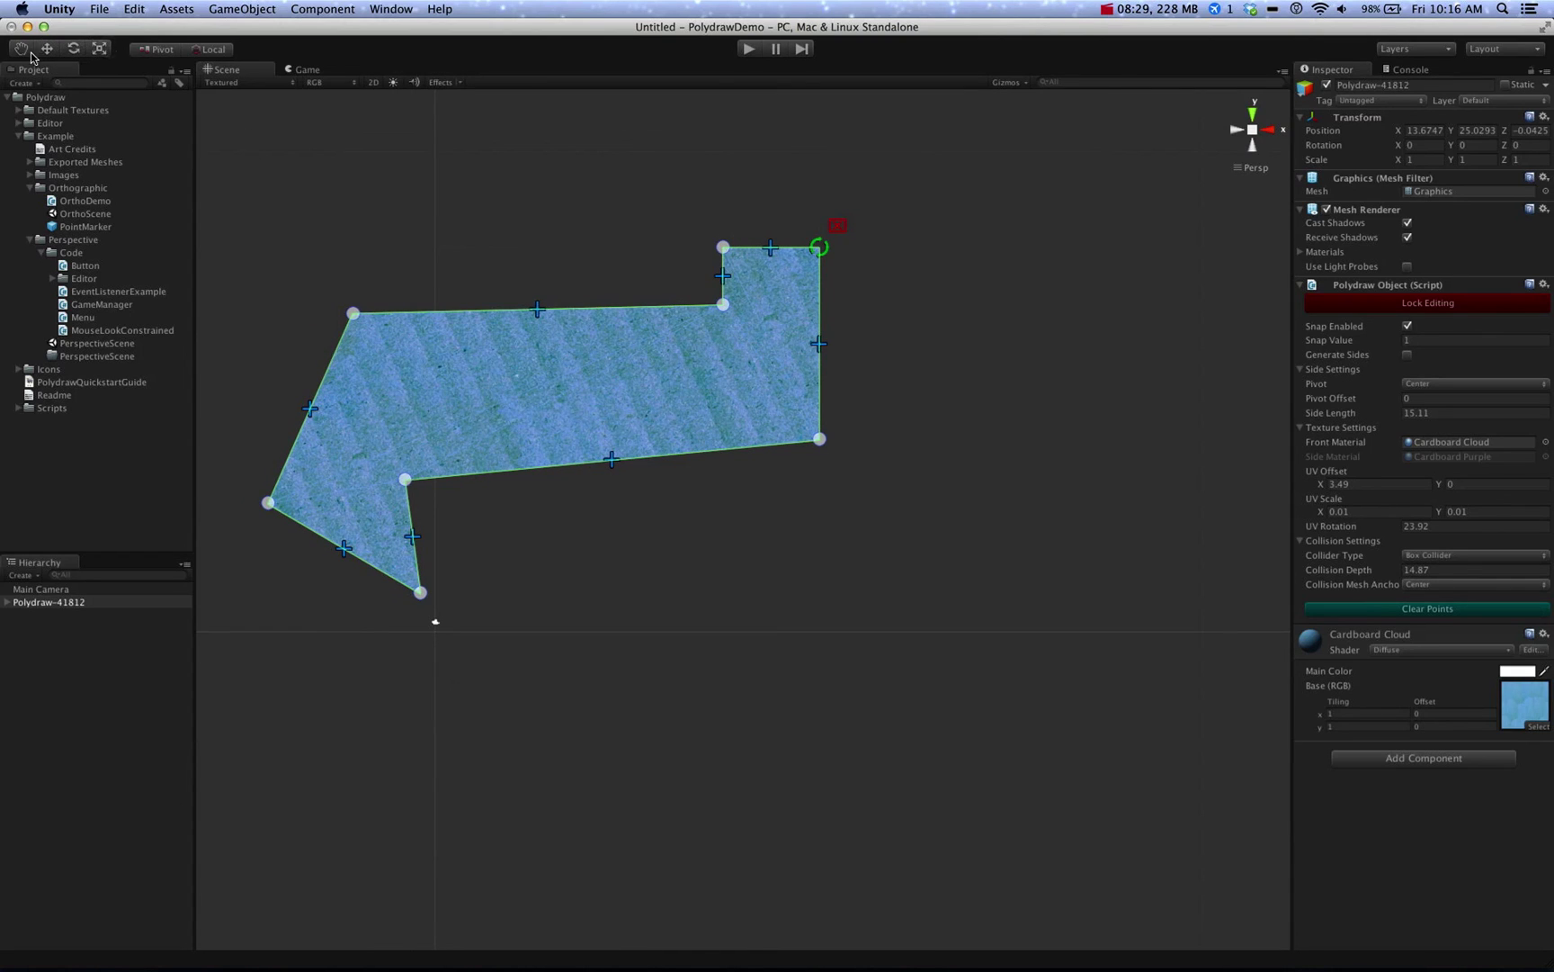
left_click_drag(448, 236, 631, 332)
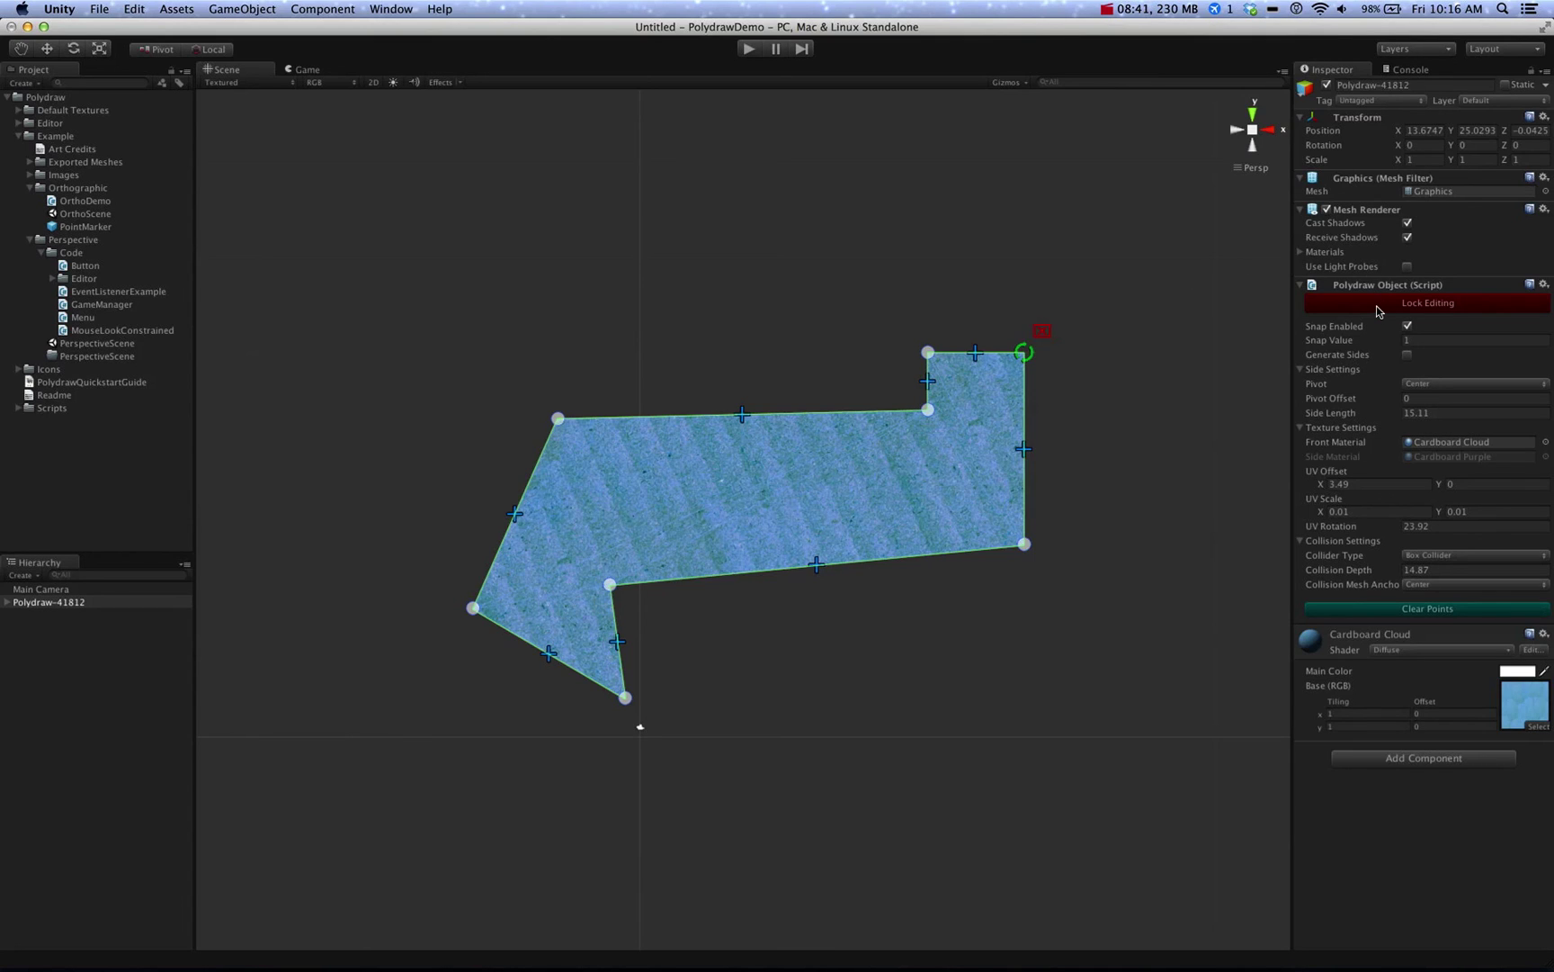
Step: Select the PolydrawQuickstartGuide asset in the Project panel to show it in the Inspector
left_click(45, 382)
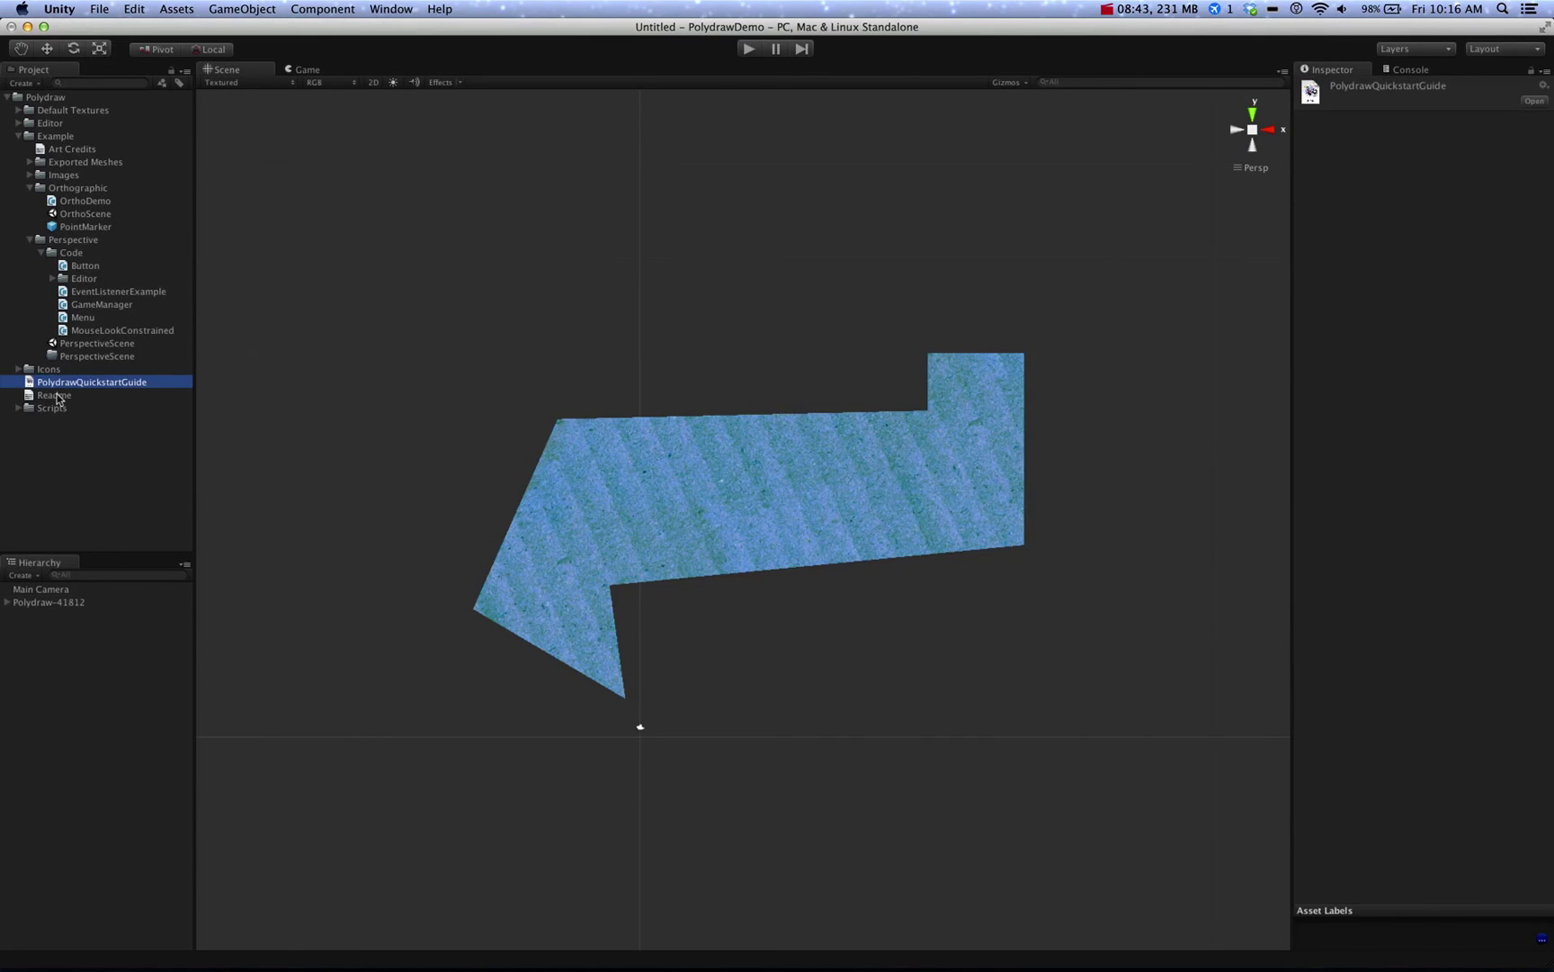